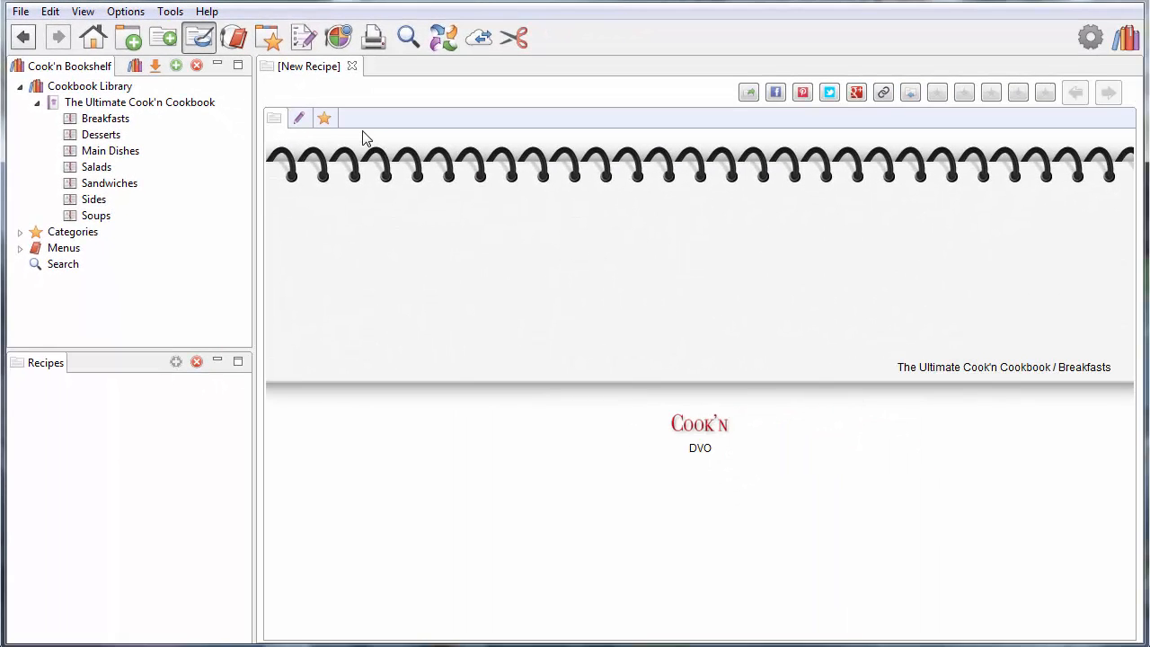
- Show the new recipe's Category Listing page
{"action": "left_click", "coordinate": [325, 119]}
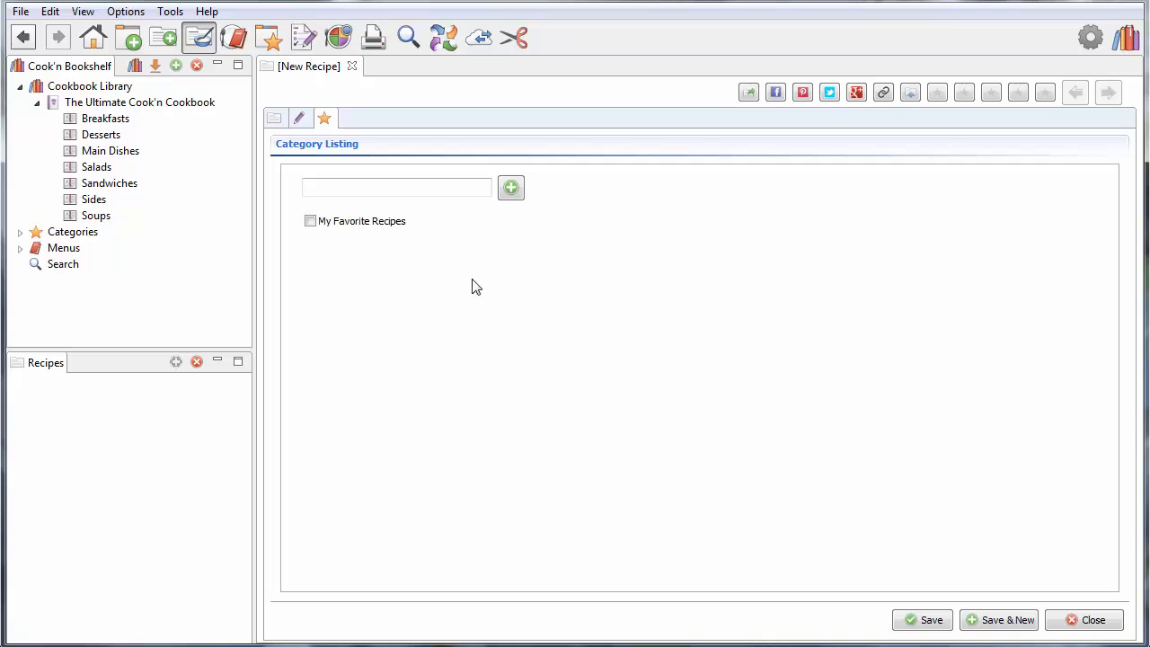
- Open the recipe edit form, leaving the Details and Ingredient Listing sections expanded
{"action": "left_click", "coordinate": [301, 120]}
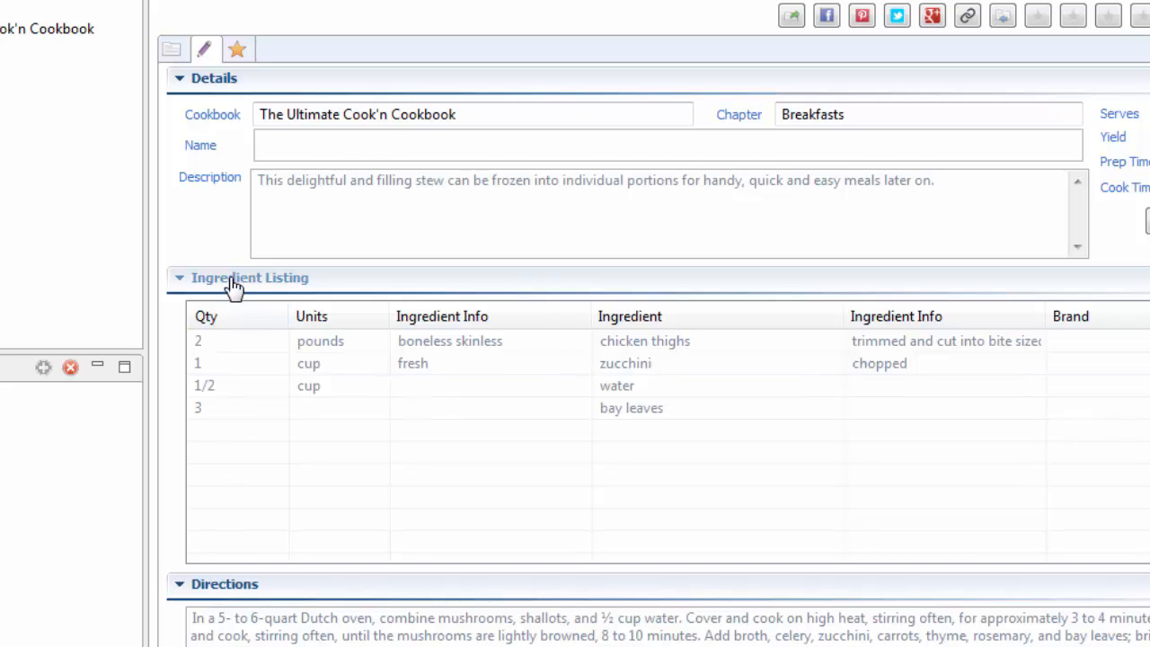
{"action": "left_click", "coordinate": [222, 81]}
{"action": "left_click", "coordinate": [234, 120]}
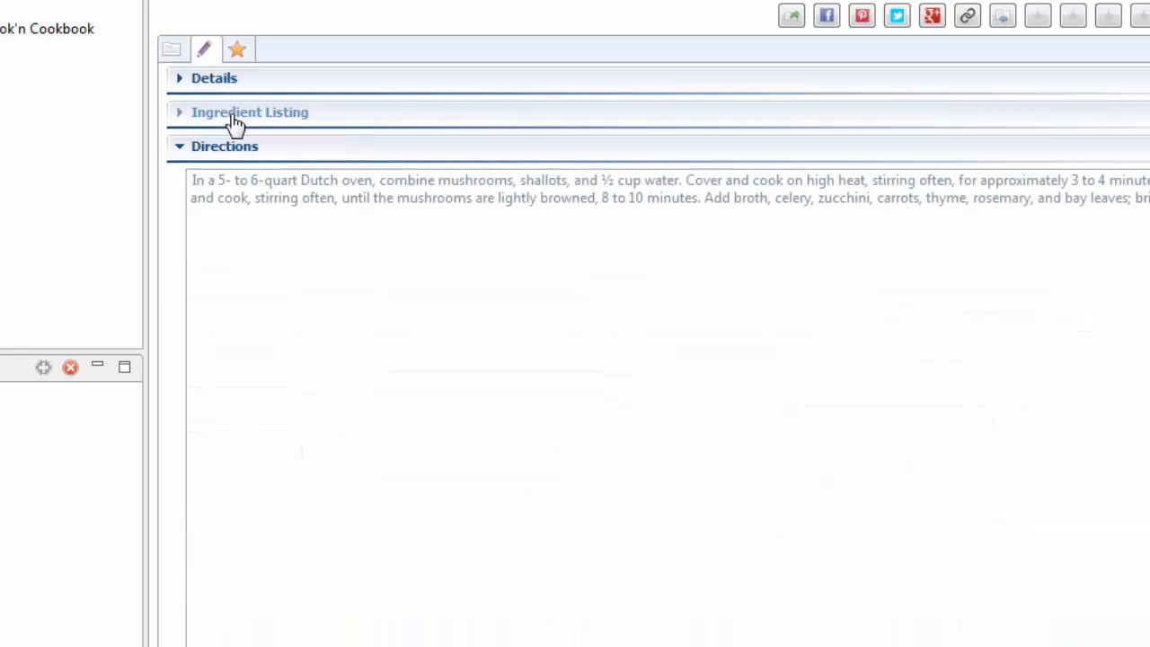
{"action": "left_click", "coordinate": [232, 148]}
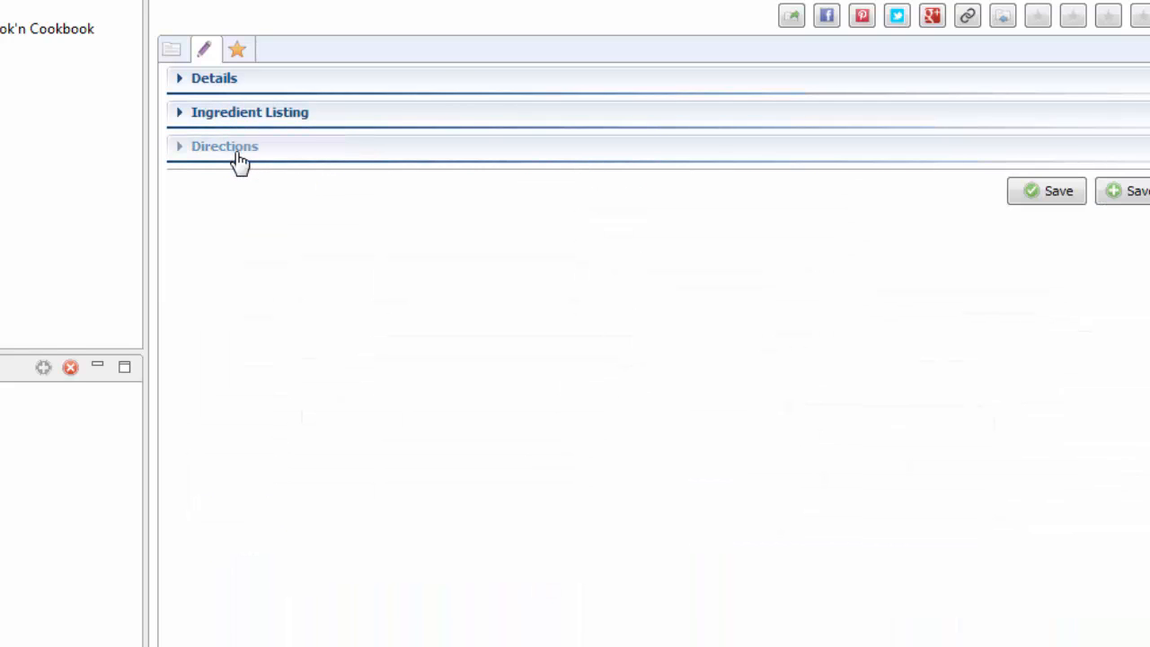
{"action": "left_click", "coordinate": [230, 83]}
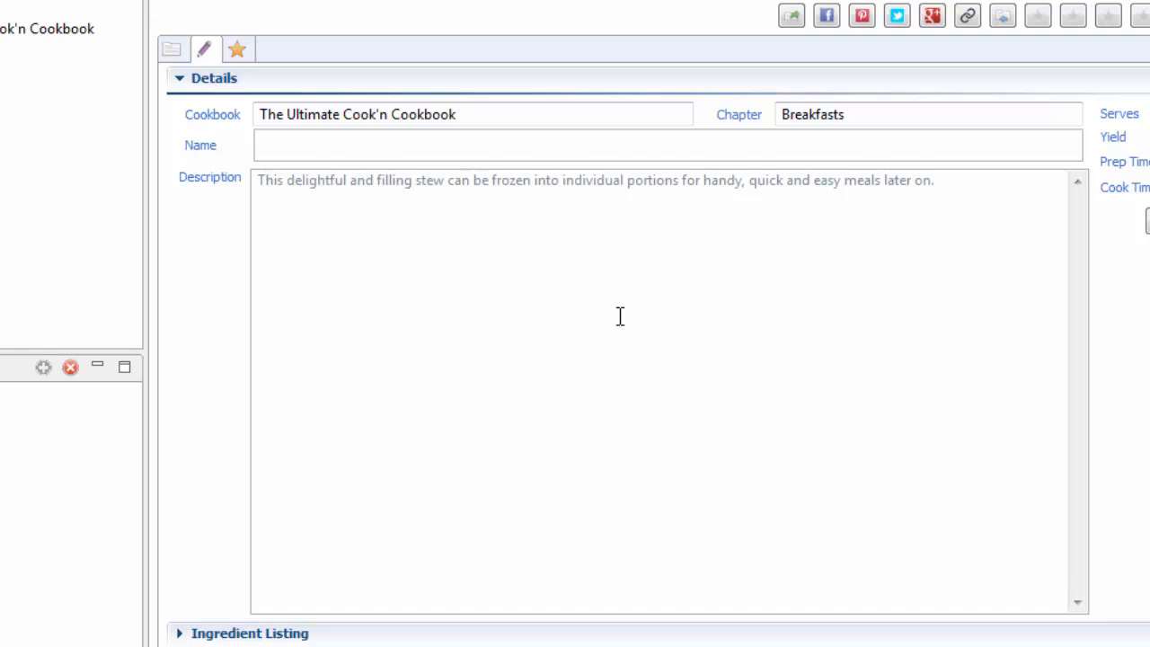
{"action": "left_click", "coordinate": [218, 81]}
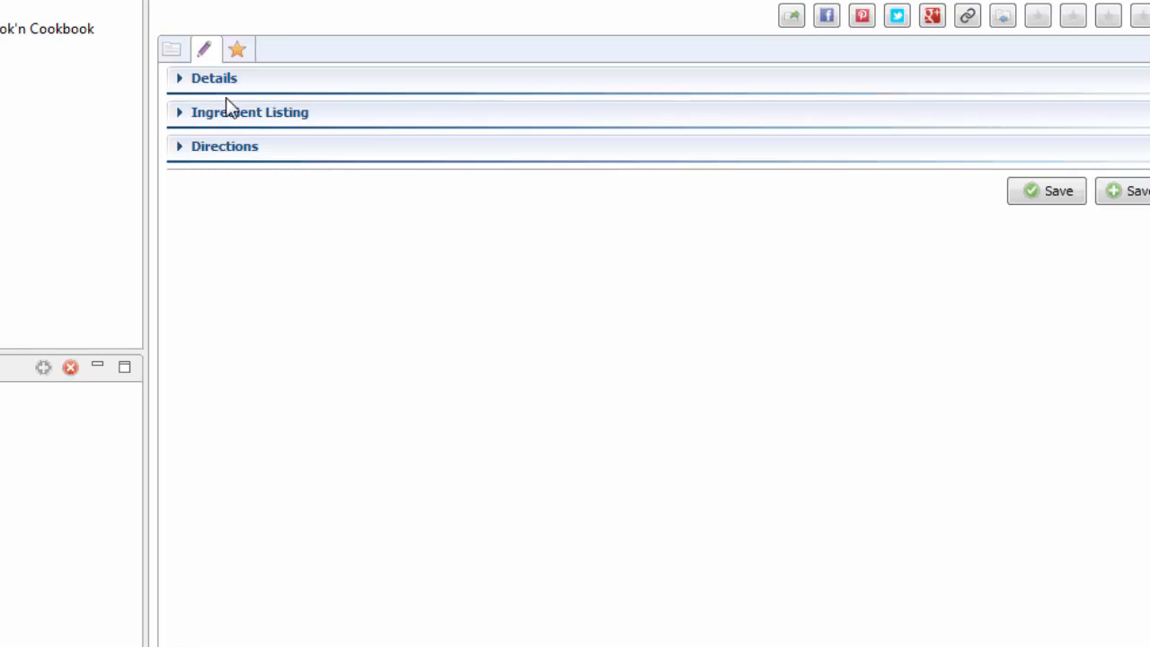
{"action": "left_click", "coordinate": [231, 115]}
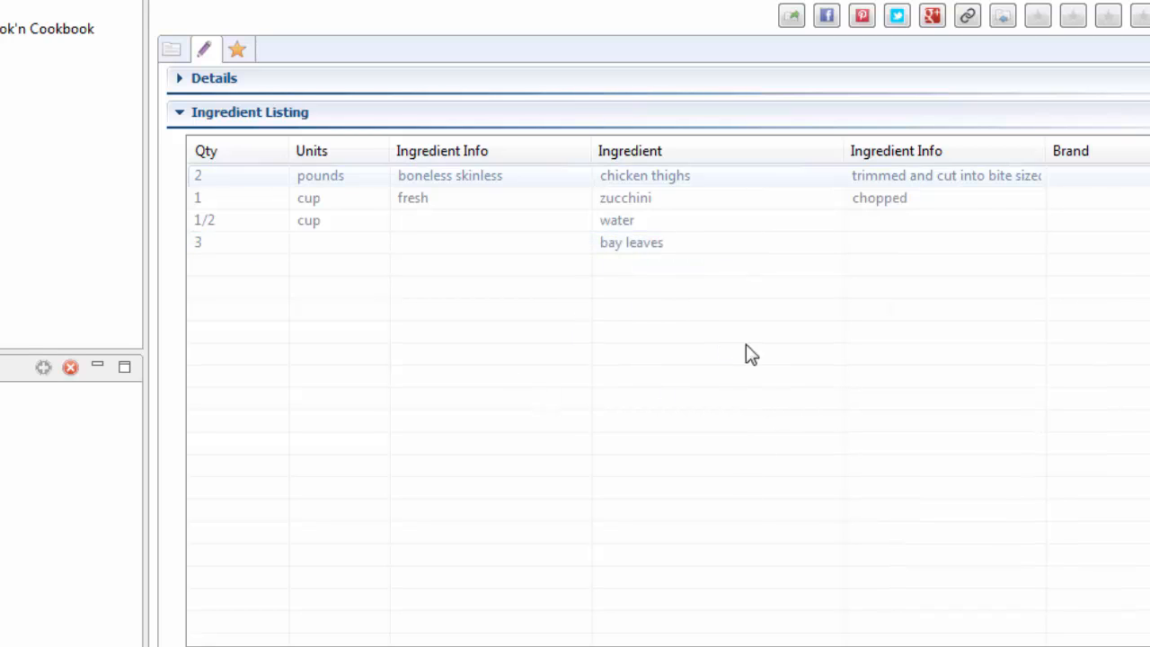
{"action": "left_click", "coordinate": [248, 119]}
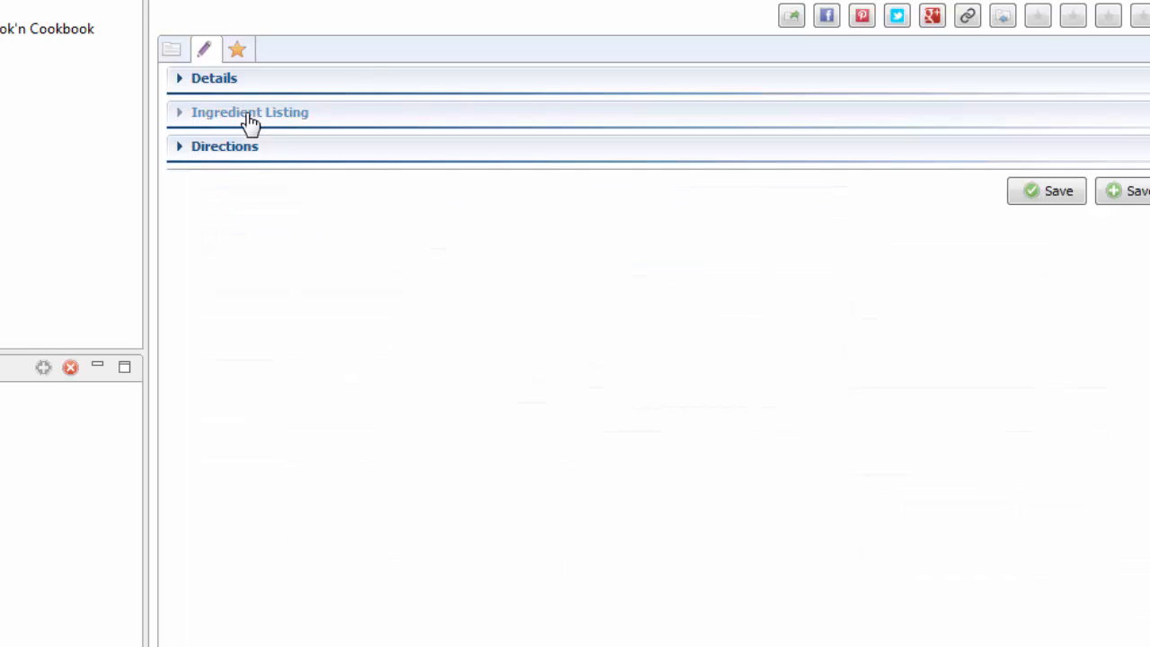
{"action": "left_click", "coordinate": [228, 148]}
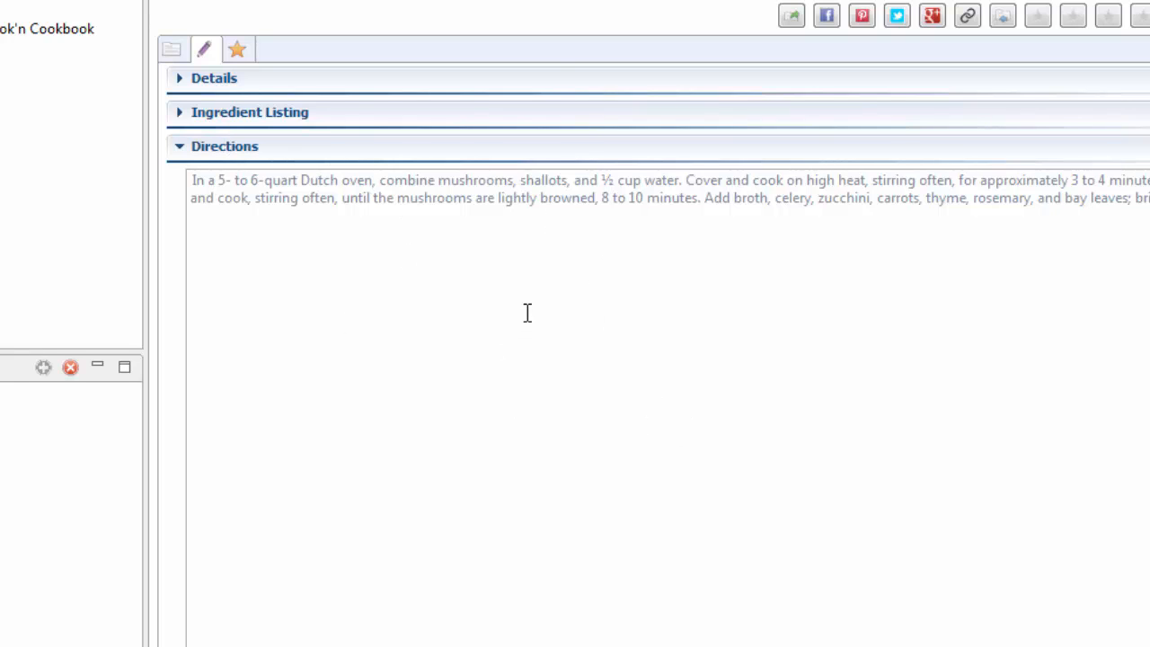
{"action": "left_click", "coordinate": [243, 115]}
{"action": "left_click", "coordinate": [231, 85]}
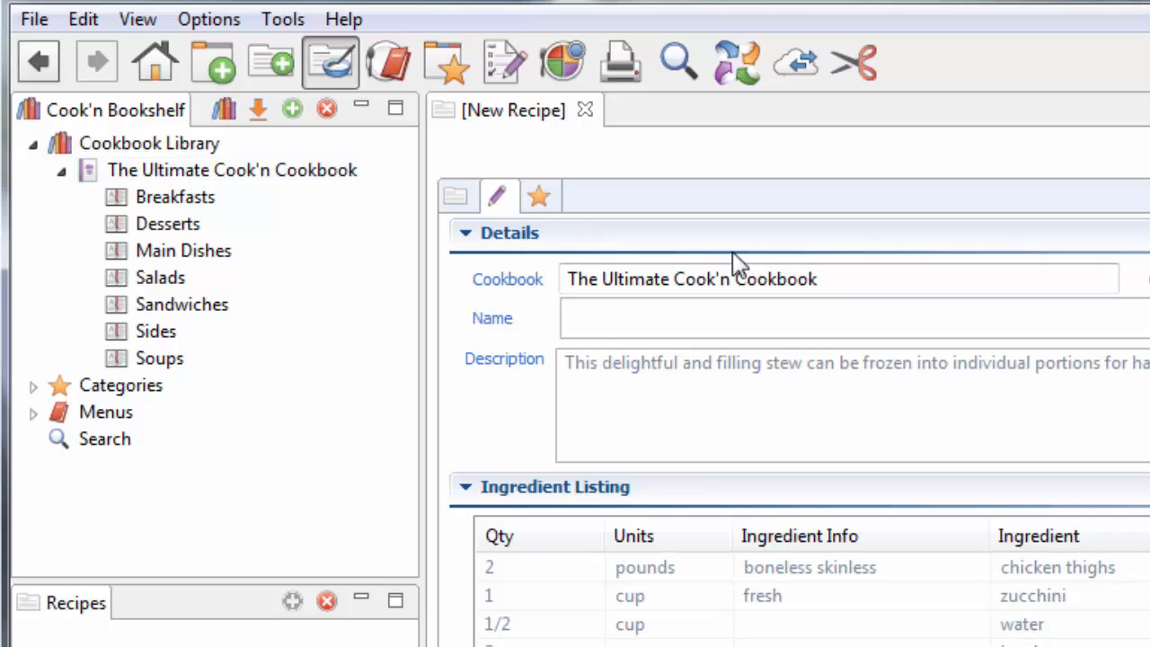
- Assign the recipe to a newly created cookbook named 'Dan's Recipes'
{"action": "left_click", "coordinate": [798, 270]}
{"action": "key", "text": "ctrl+a"}
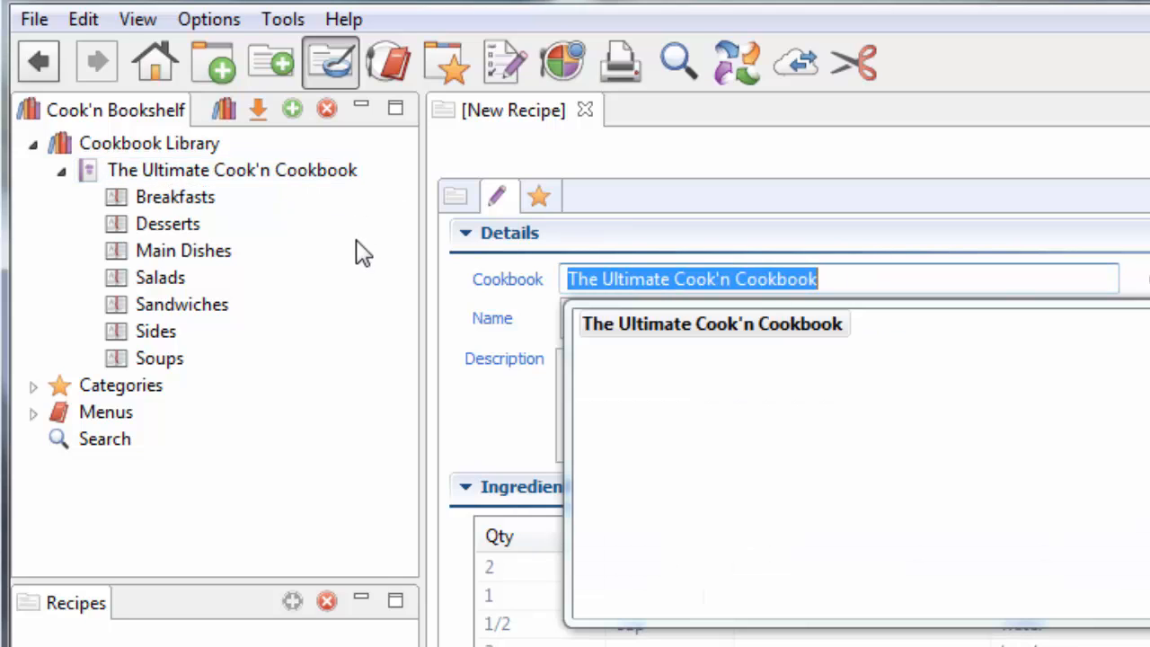
{"action": "type", "text": "Dan's Recipes"}
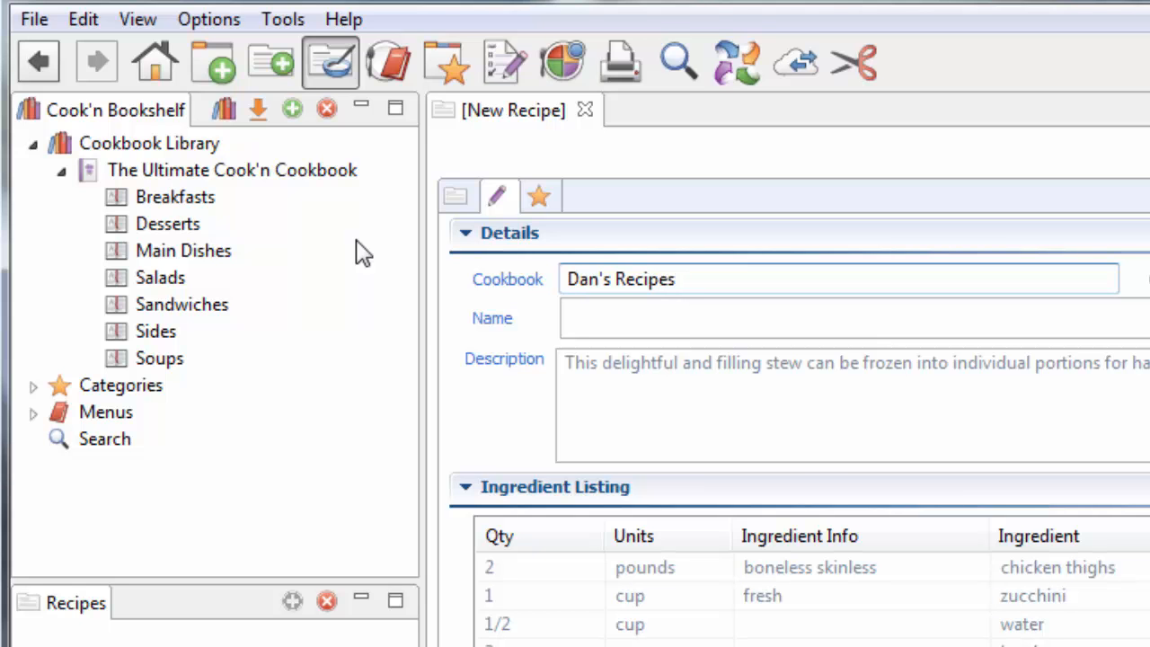
{"action": "key", "text": "Tab"}
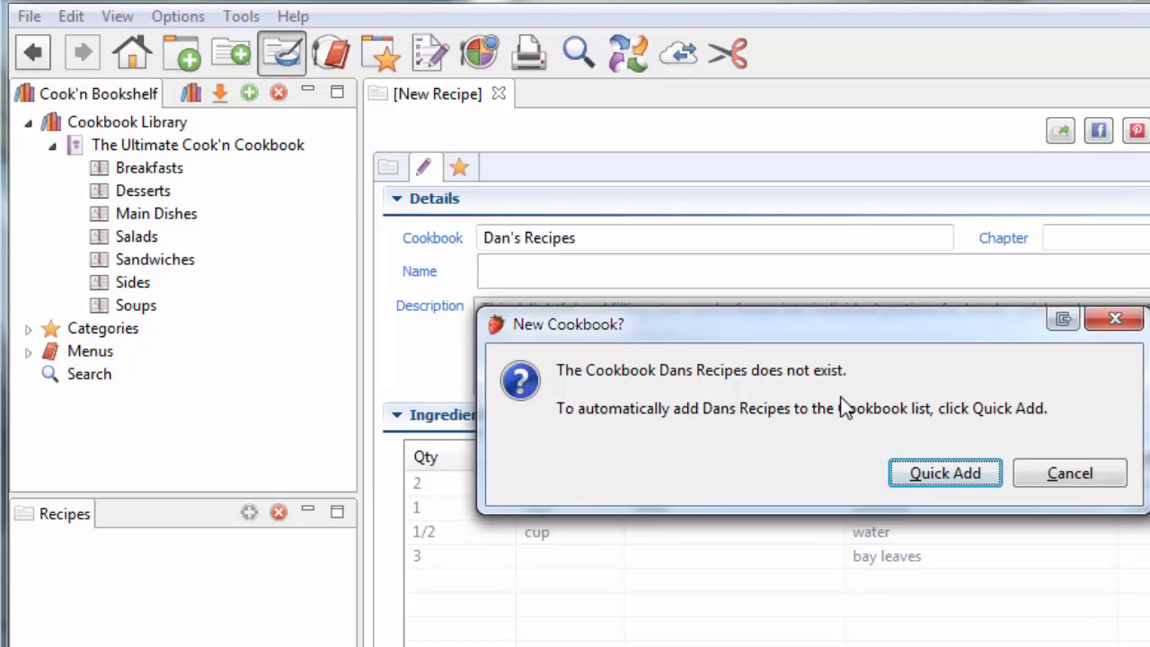
{"action": "left_click", "coordinate": [947, 473]}
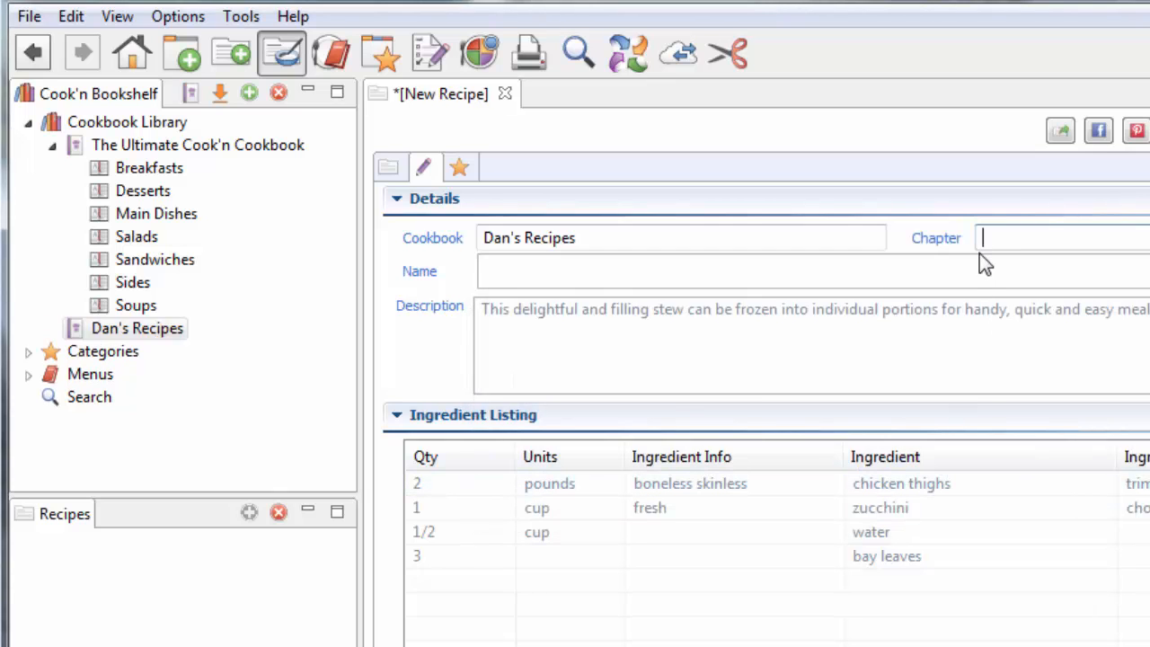
- File the recipe under a newly created 'Desserts' chapter
{"action": "type", "text": "Desserts"}
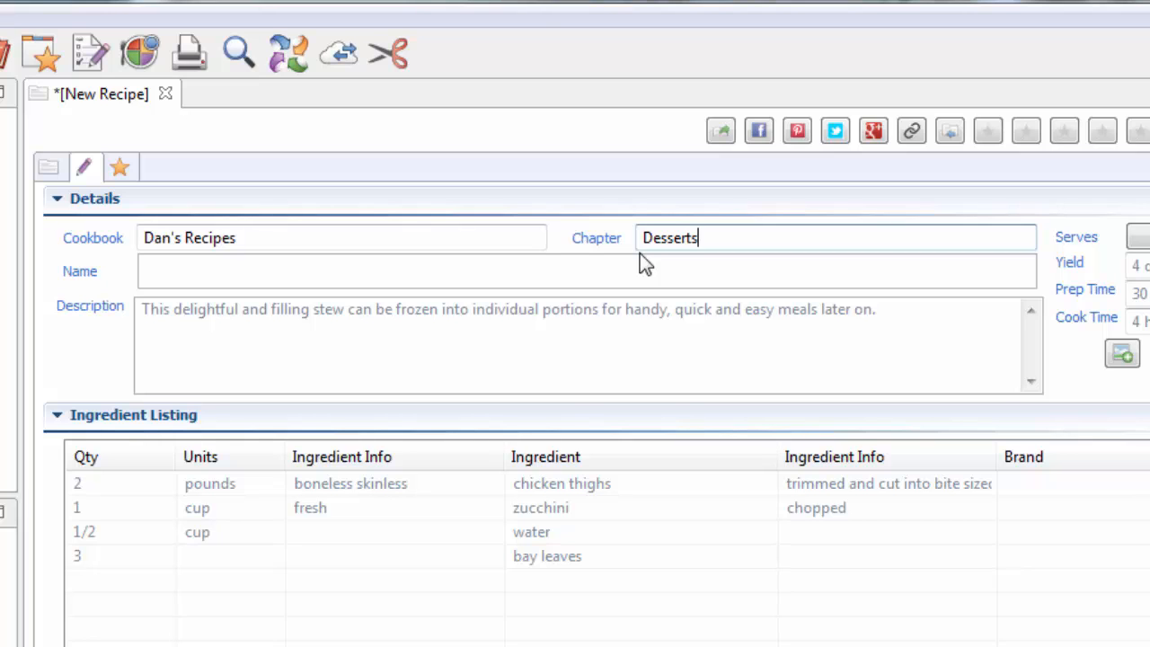
{"action": "key", "text": "Tab"}
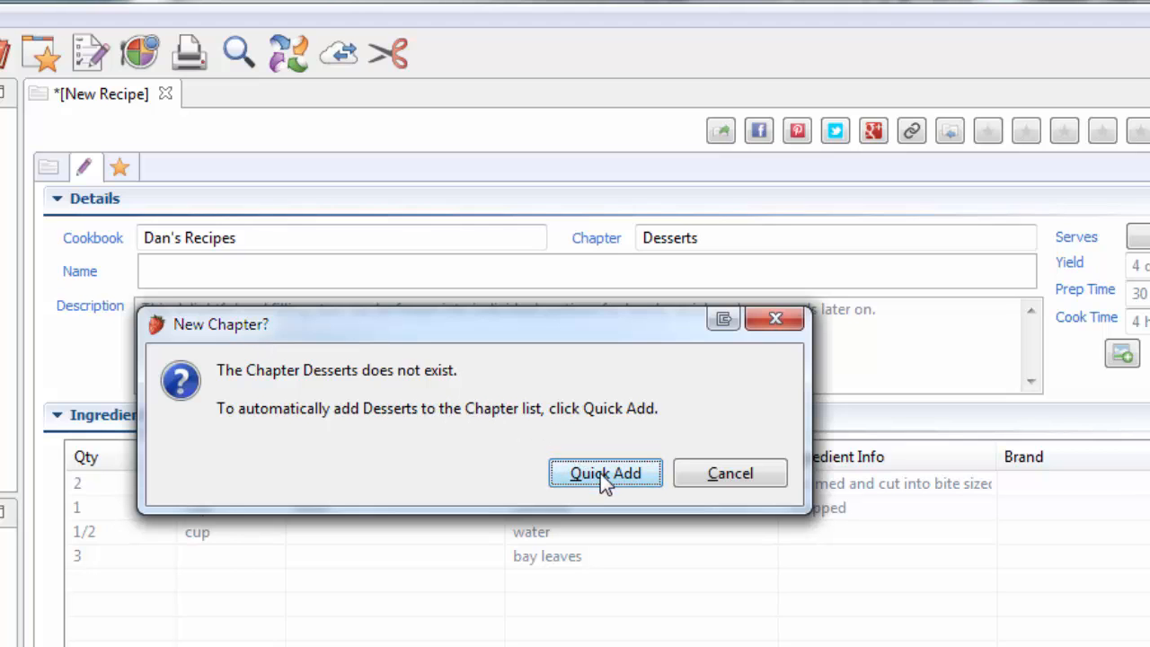
{"action": "left_click", "coordinate": [605, 474]}
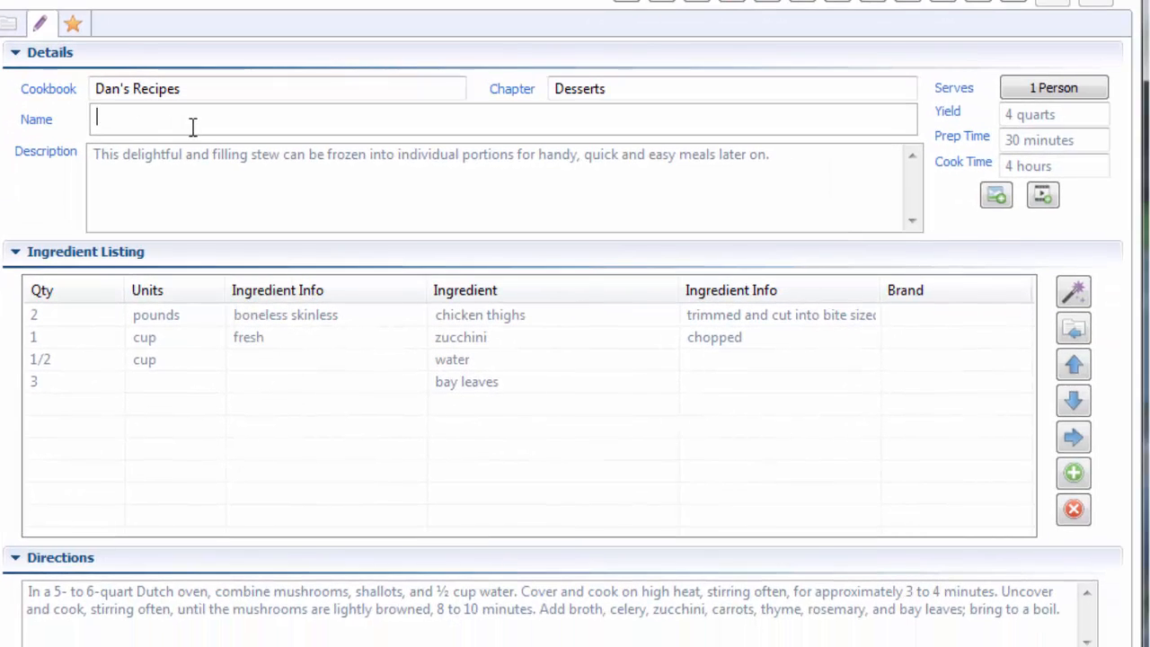
- Enter 'Brownies' as the recipe name
{"action": "type", "text": "Brownies"}
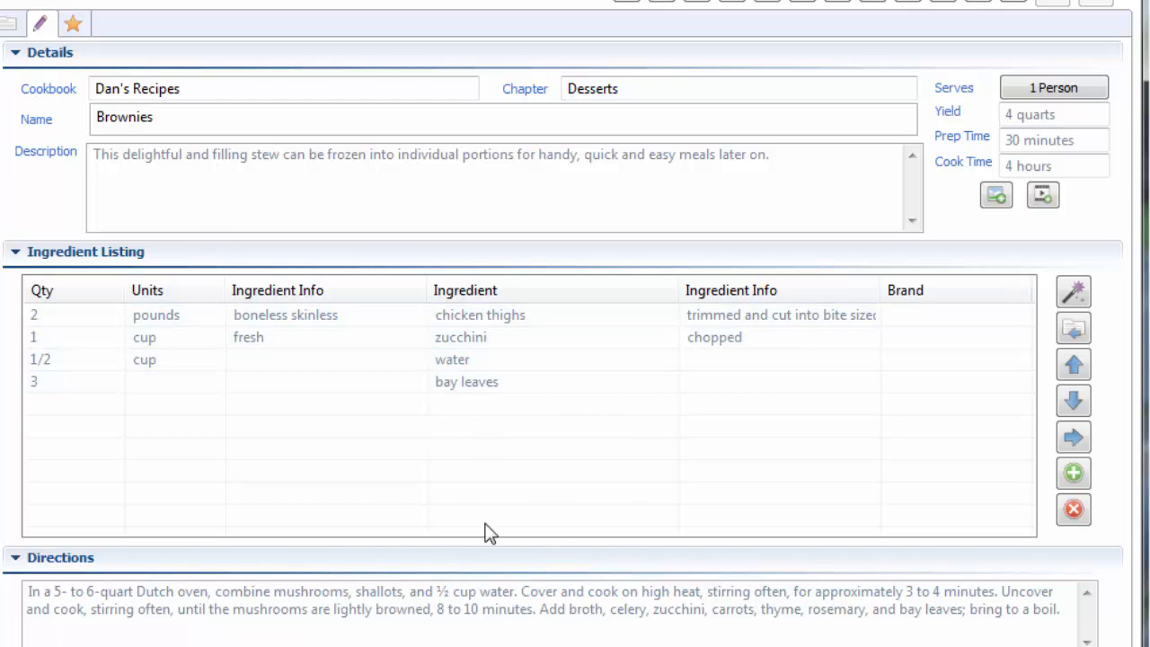
{"action": "left_click", "coordinate": [167, 156]}
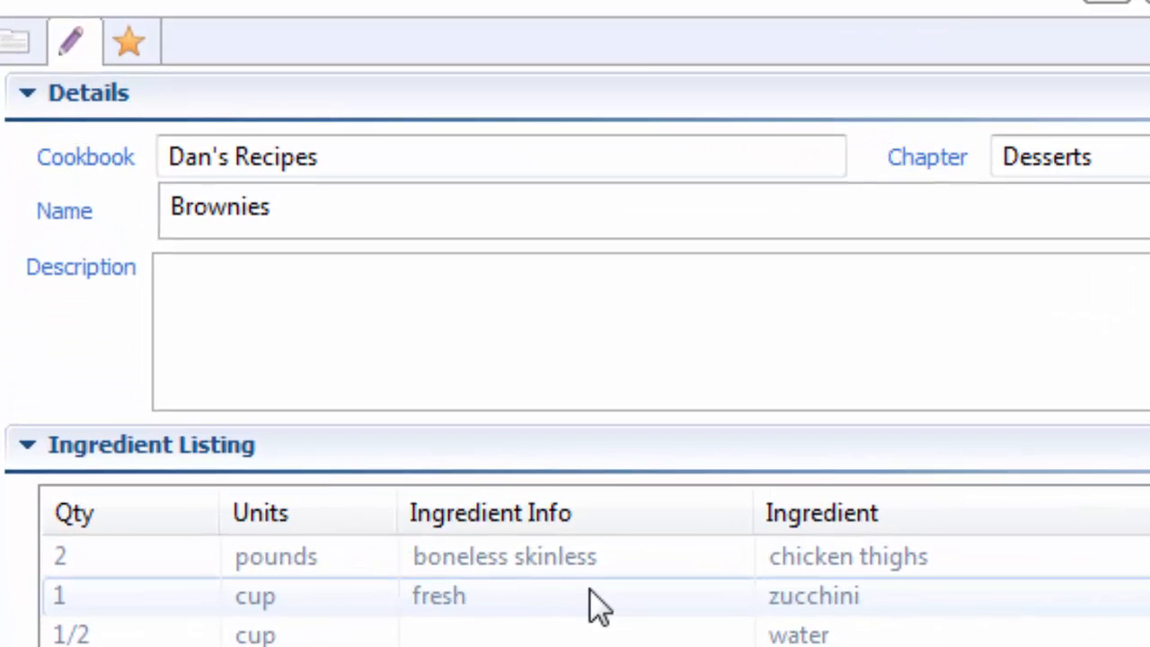
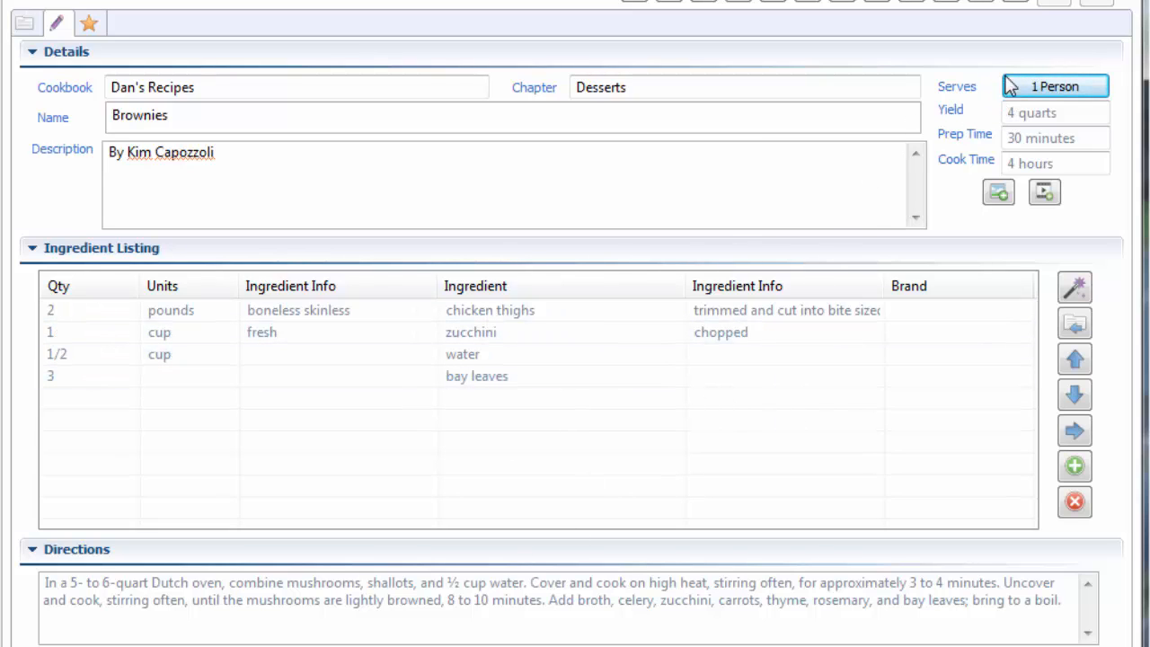
- Set the recipe's servings to 12 people
{"action": "left_click", "coordinate": [1072, 89]}
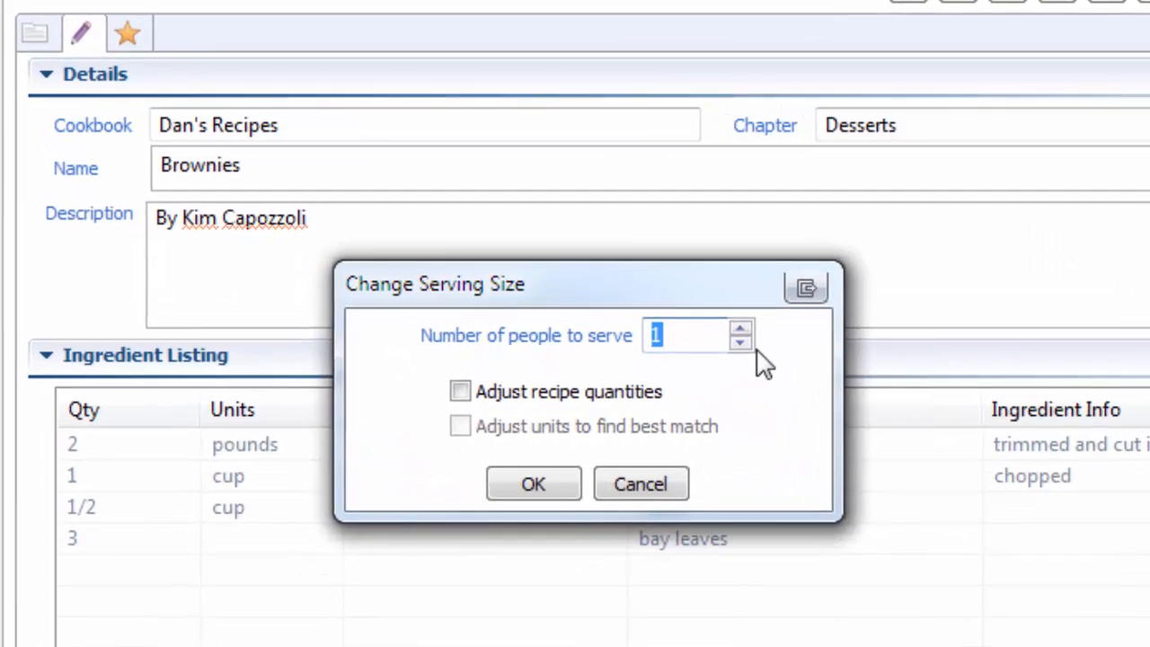
{"action": "type", "text": "12"}
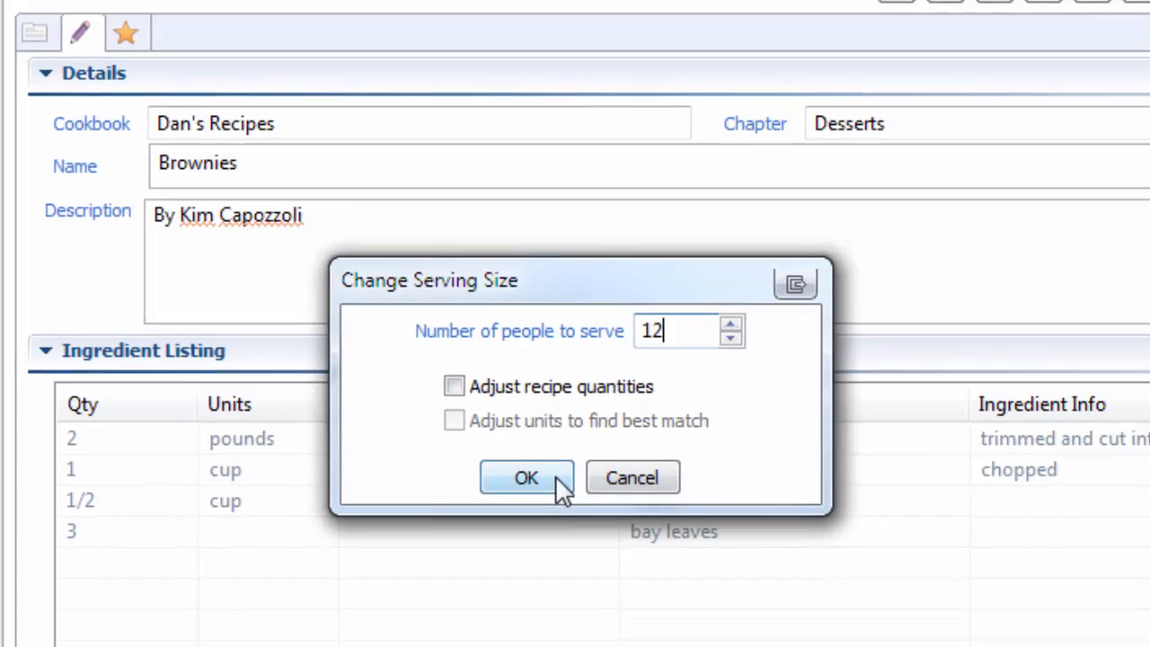
{"action": "left_click", "coordinate": [617, 532]}
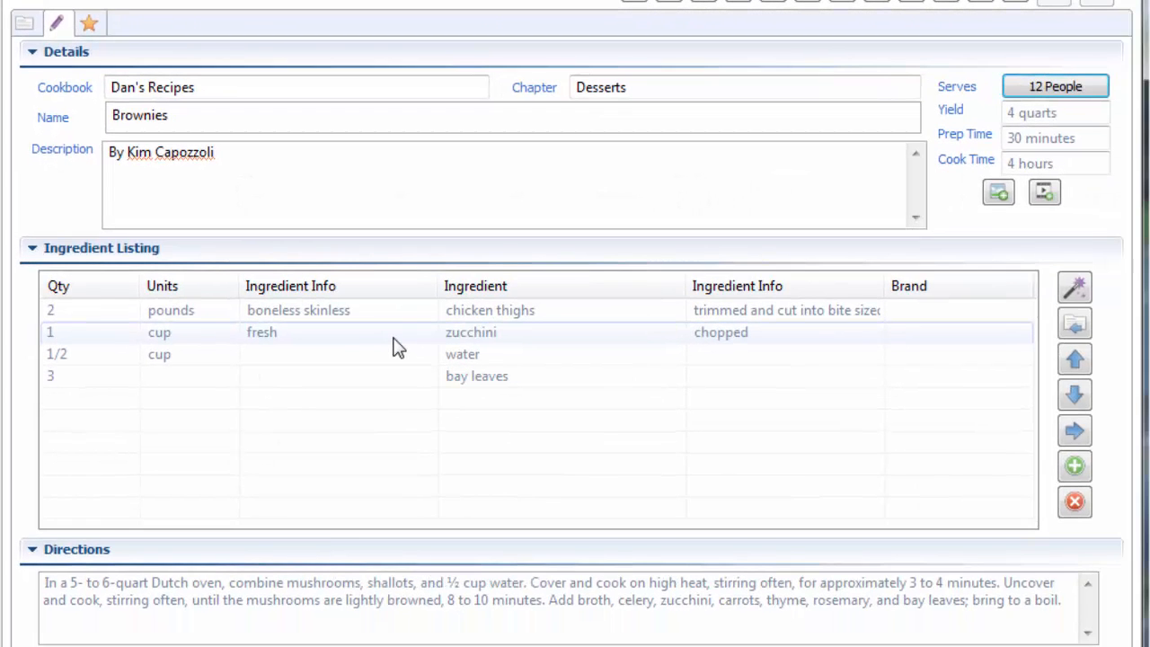
- Enter the yield 'Makes 12 Brownies'
{"action": "key", "text": "Tab"}
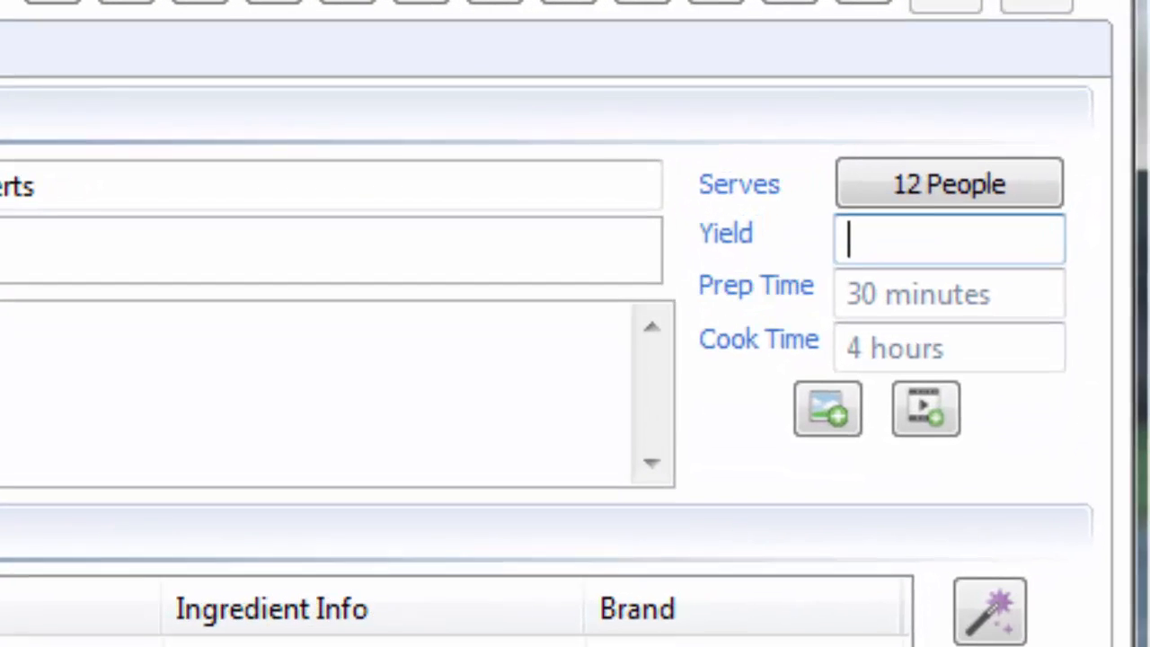
{"action": "type", "text": "Makes 12 "}
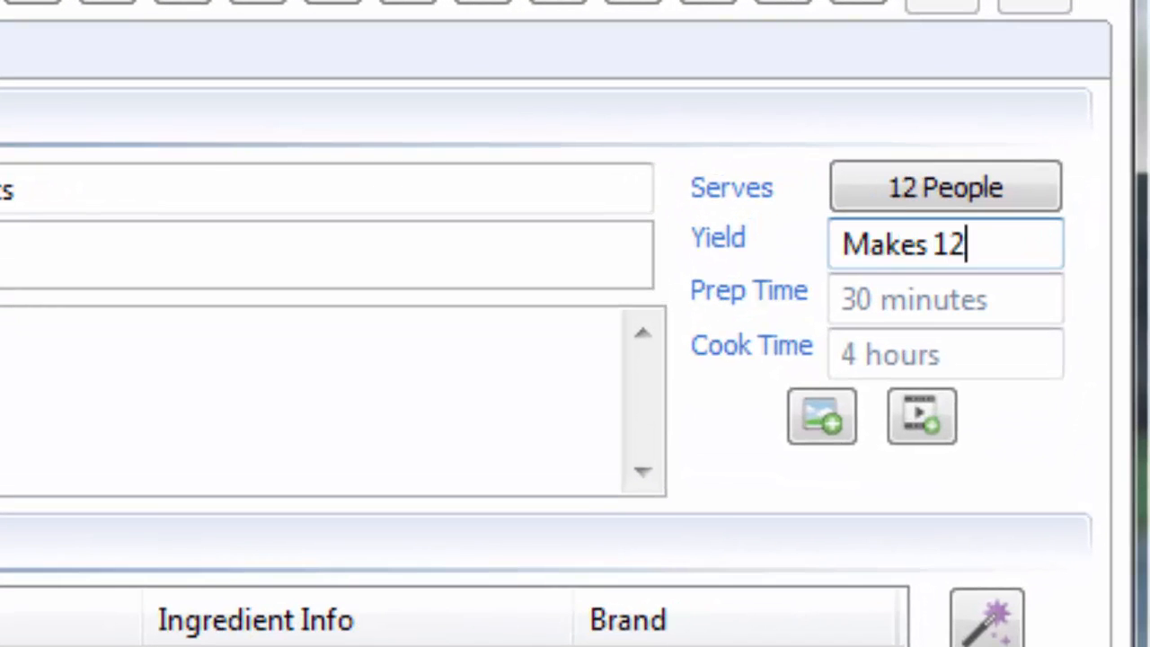
{"action": "type", "text": "Brownies"}
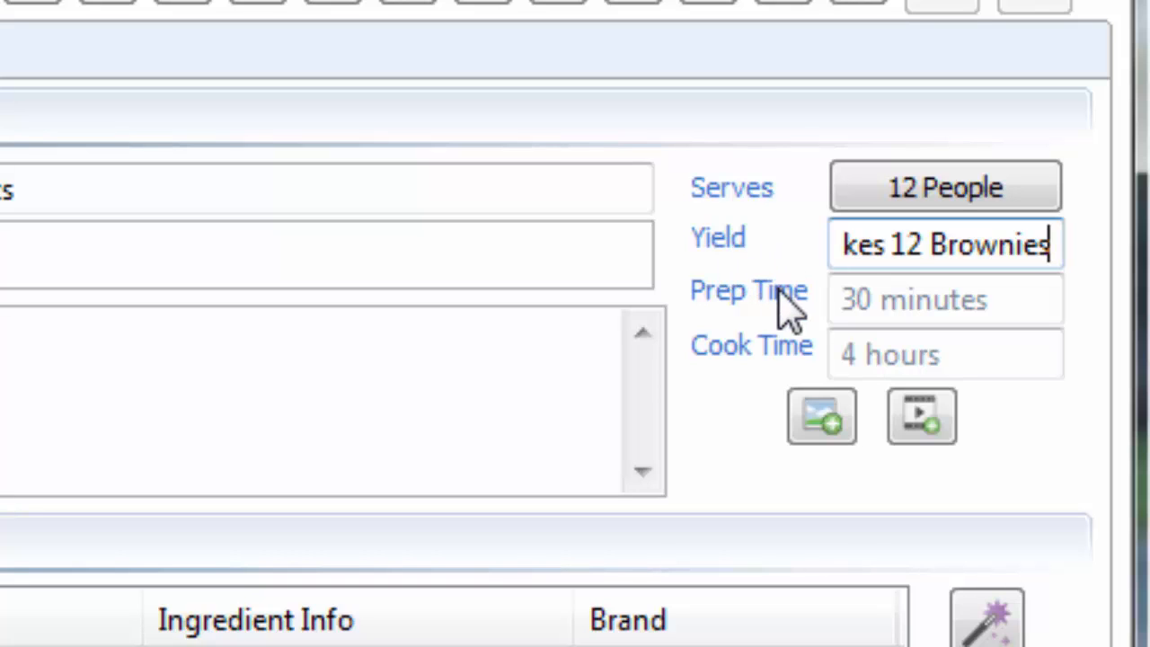
{"action": "key", "text": "Tab"}
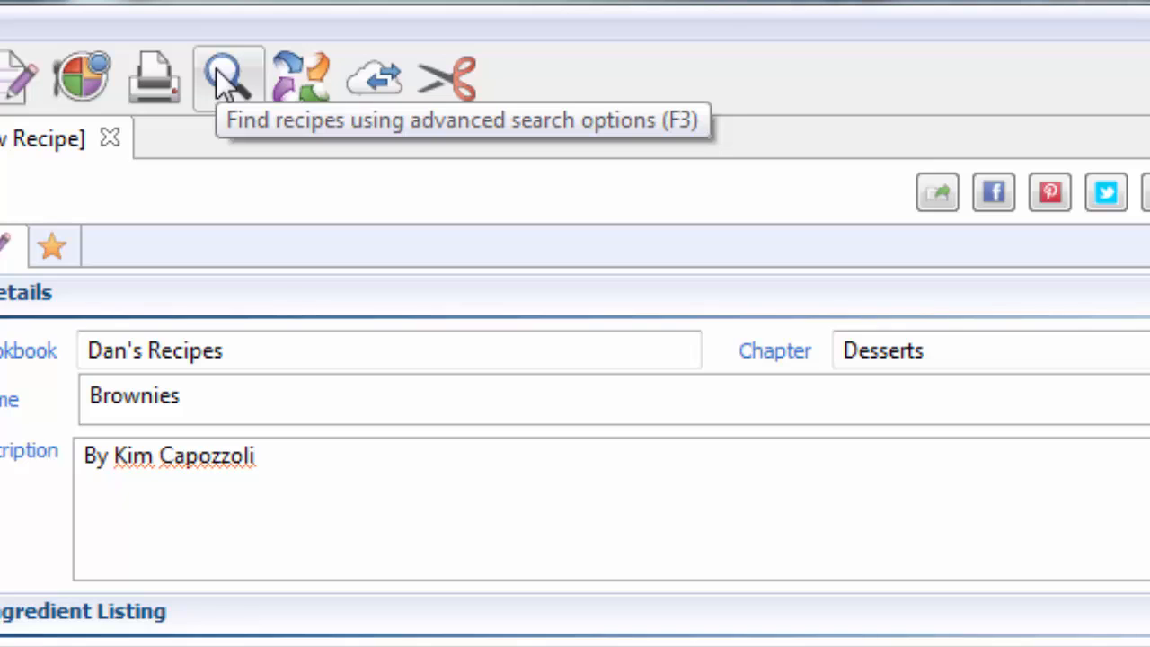
{"action": "left_click", "coordinate": [224, 79]}
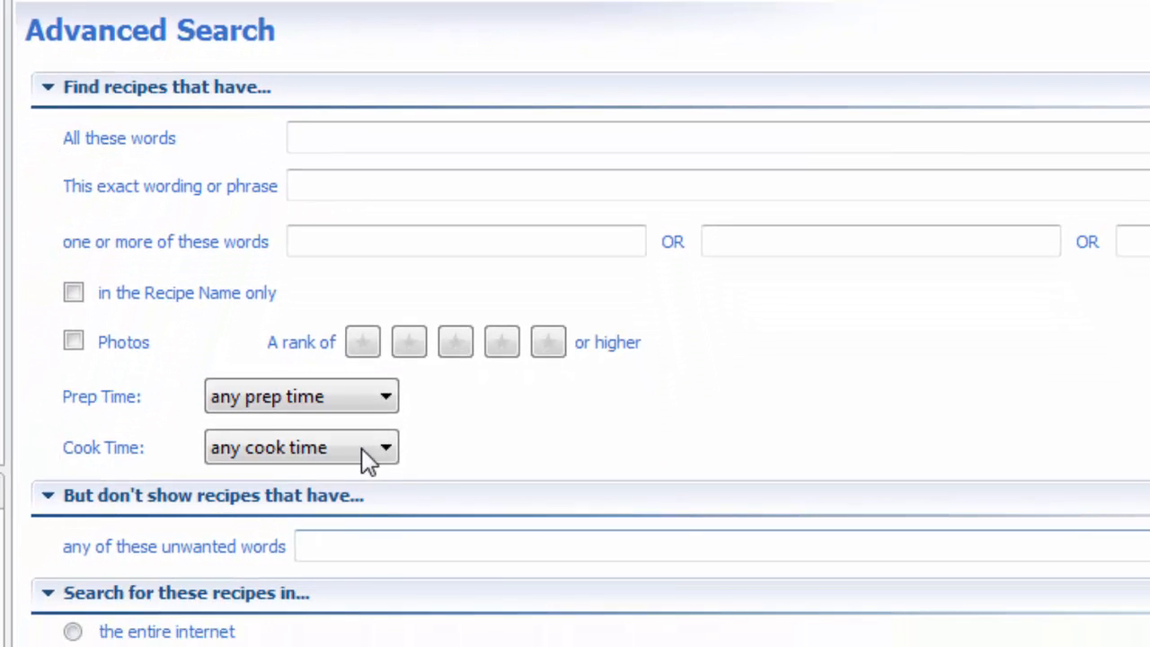
{"action": "left_click", "coordinate": [364, 638]}
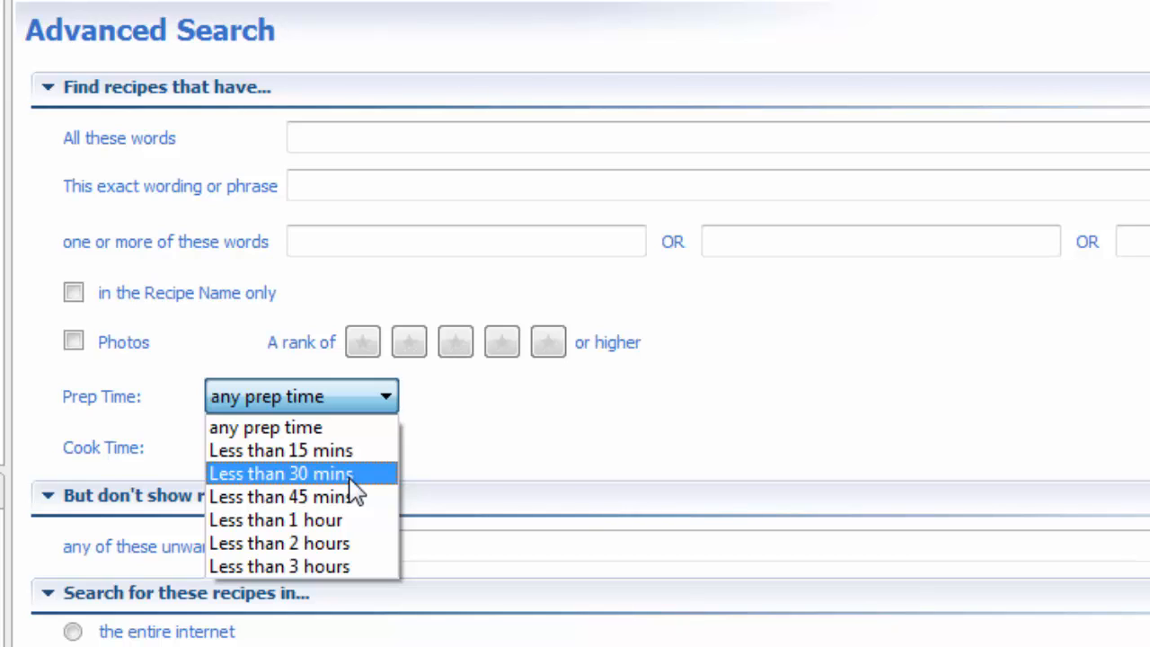
{"action": "left_click", "coordinate": [351, 479]}
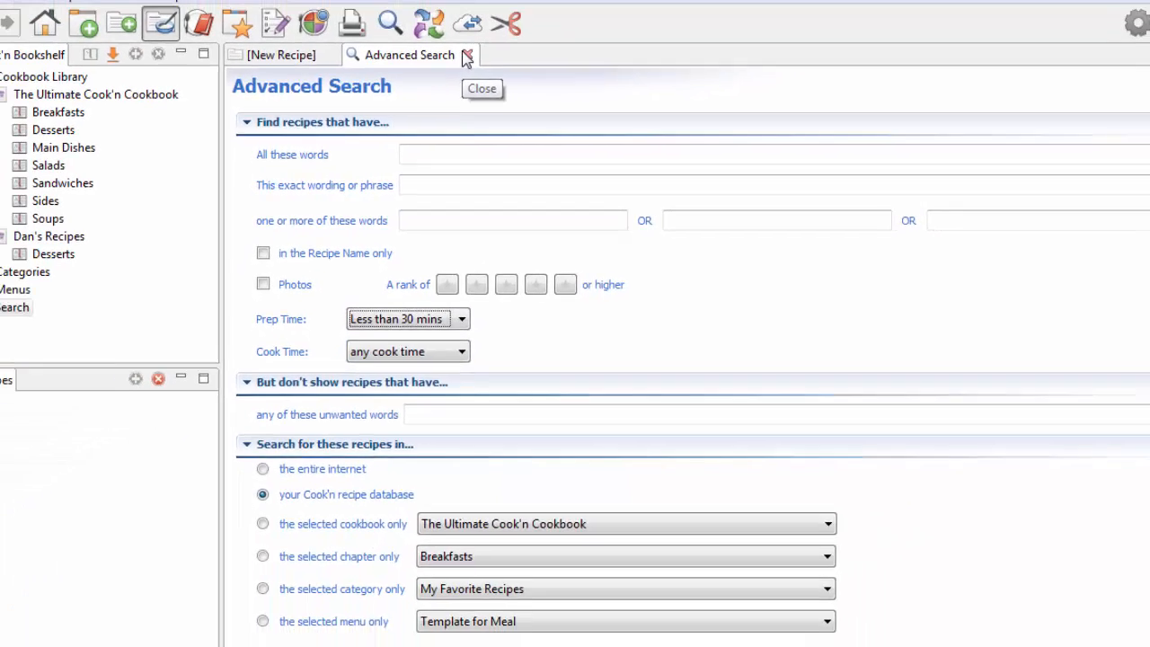
{"action": "left_click", "coordinate": [466, 56]}
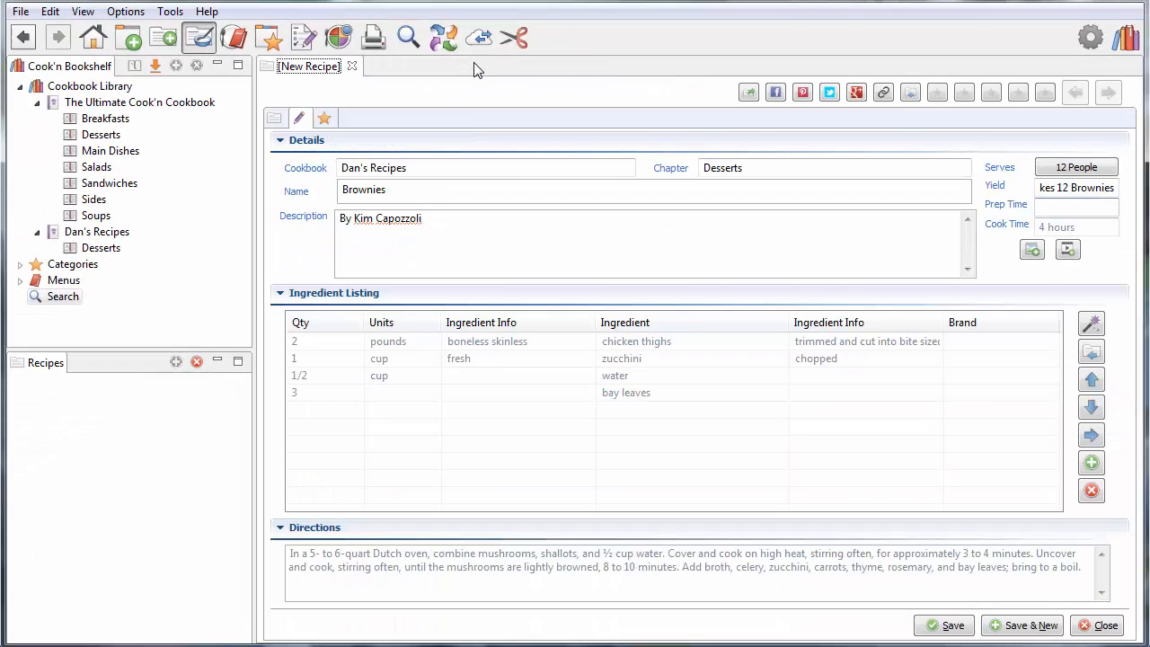
- Set prep time to 10 minutes, cook time to 20 minutes, and rate it four stars
{"action": "left_click", "coordinate": [1060, 203]}
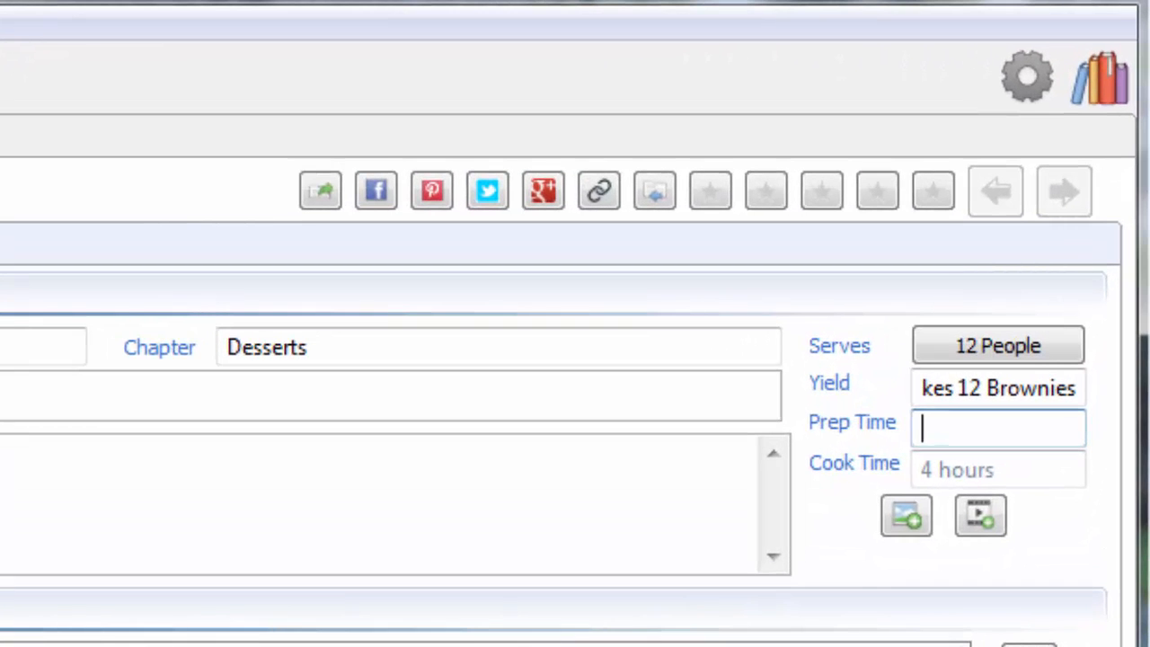
{"action": "type", "text": "10 minutes"}
{"action": "key", "text": "Tab"}
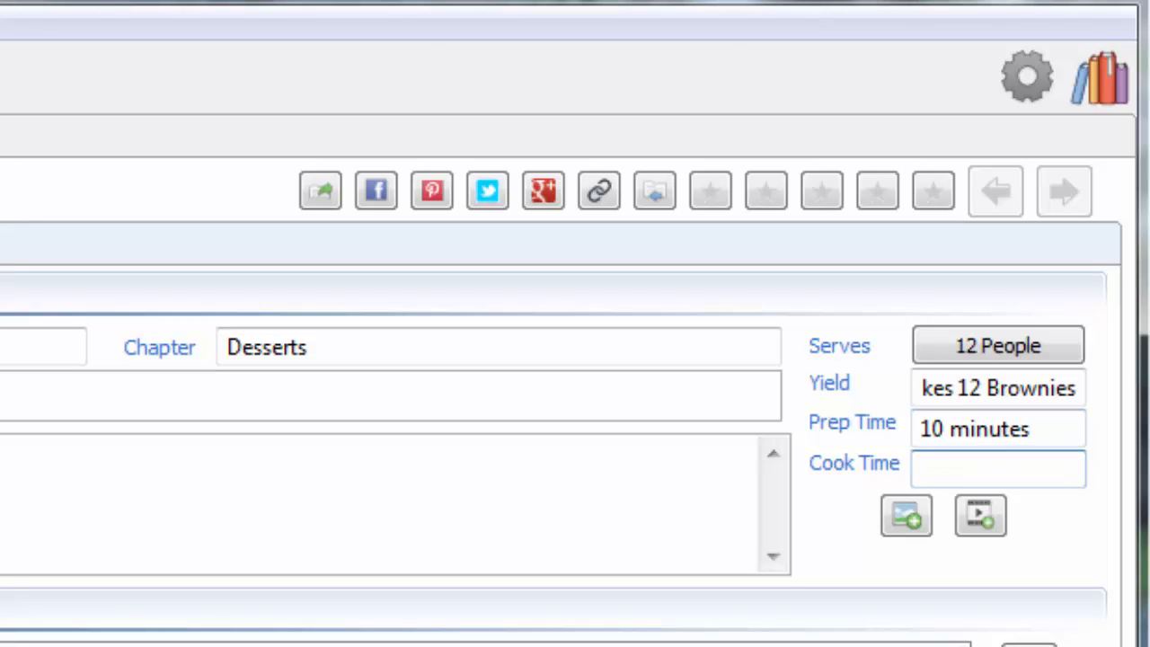
{"action": "type", "text": "20 minutes"}
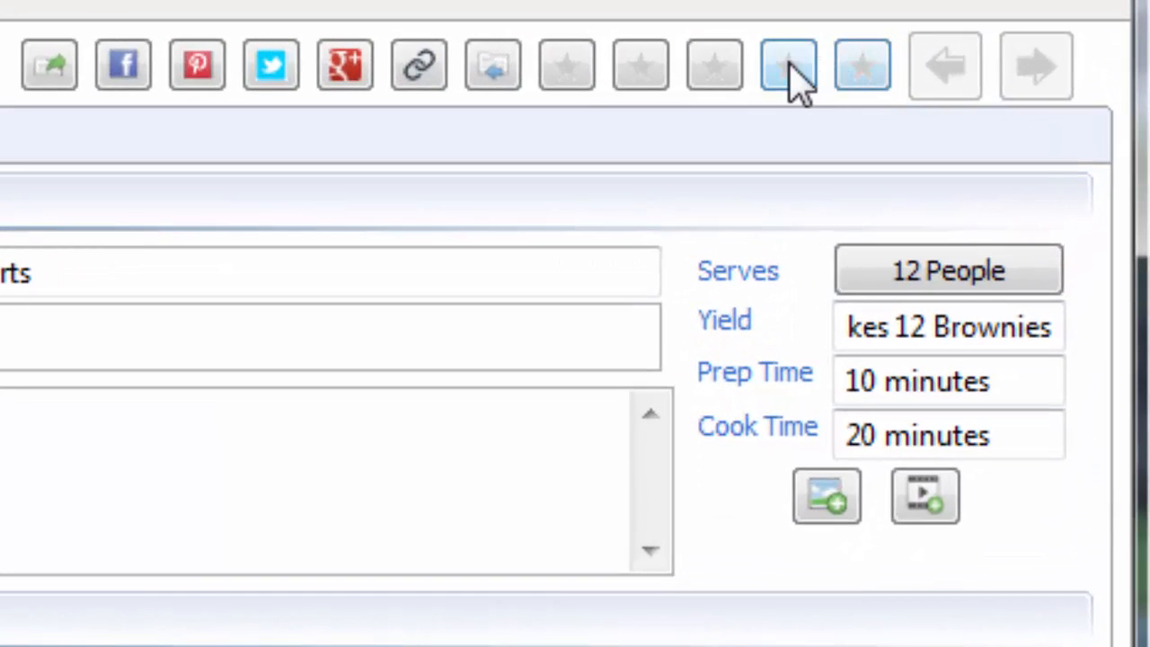
{"action": "left_click", "coordinate": [791, 72]}
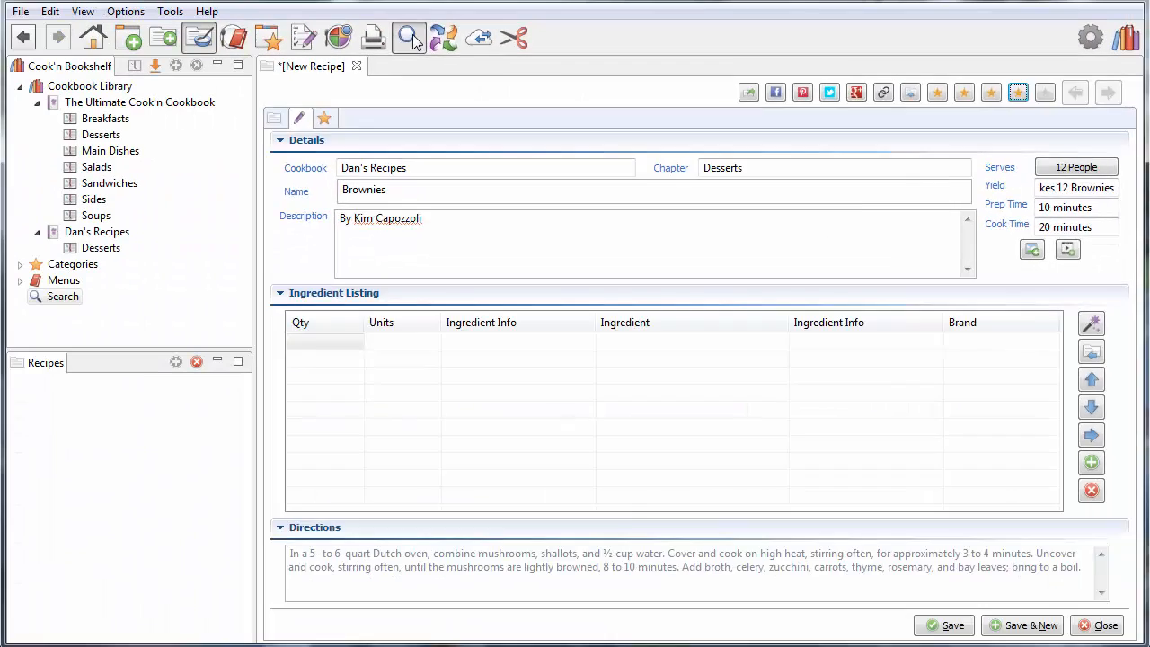
- Attach brownies.jpg as the recipe photo and view the finished recipe card
{"action": "left_click", "coordinate": [408, 36]}
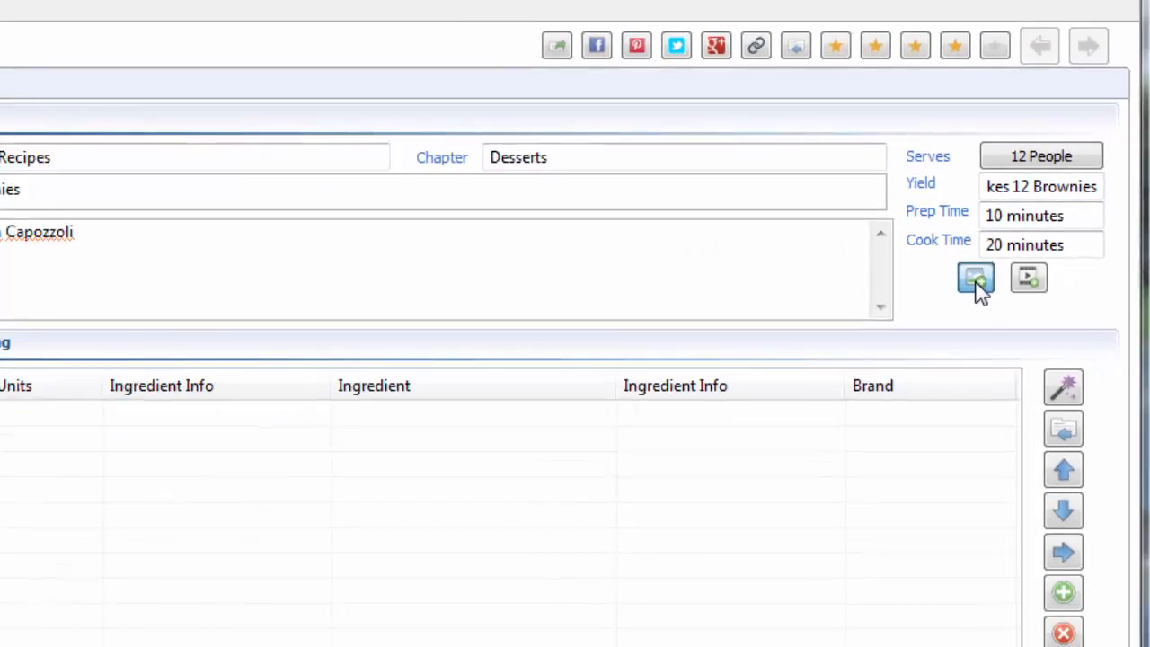
{"action": "left_click", "coordinate": [863, 341]}
{"action": "type", "text": "brownies.jpg"}
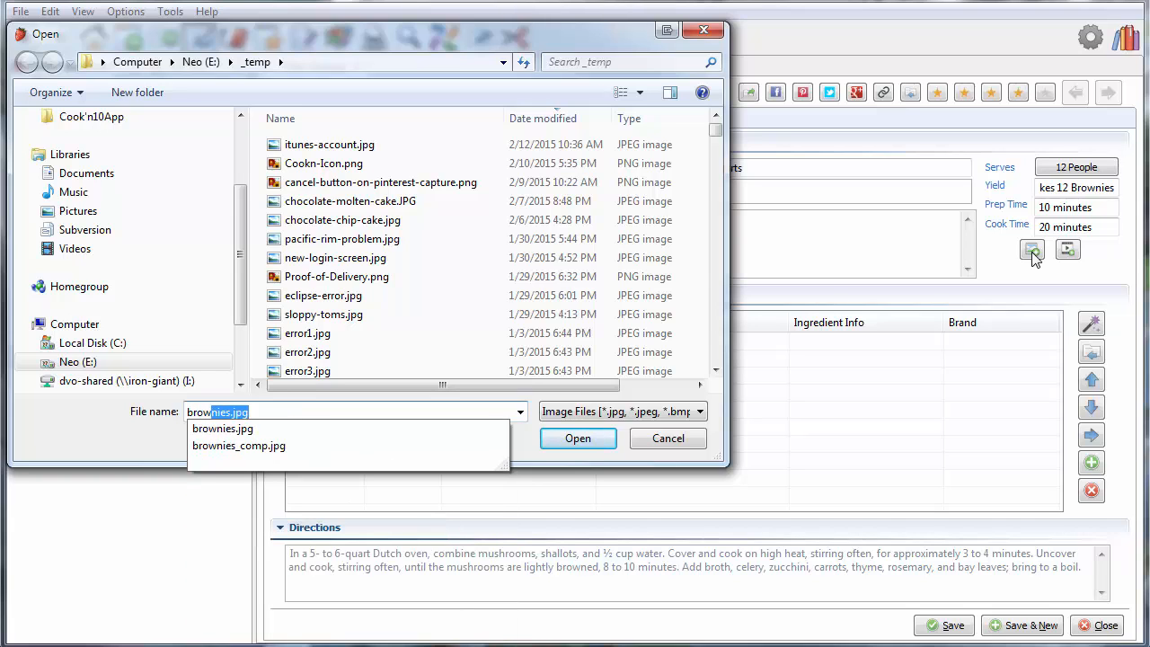
{"action": "key", "text": "Return"}
{"action": "key", "text": "Return"}
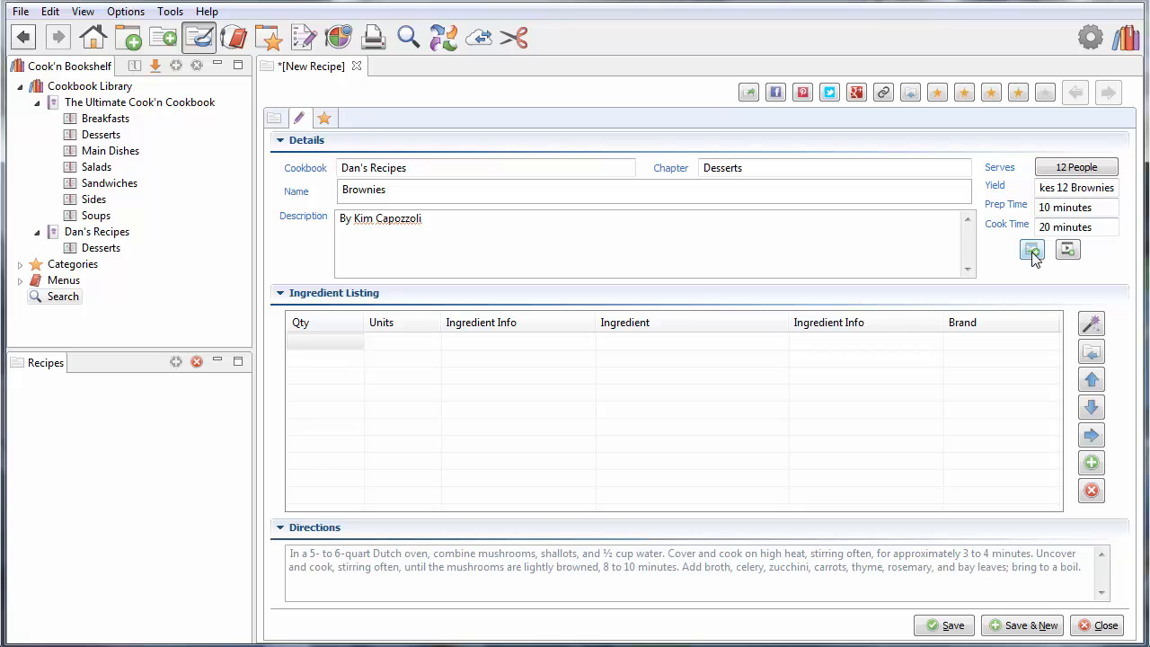
{"action": "left_click", "coordinate": [275, 118]}
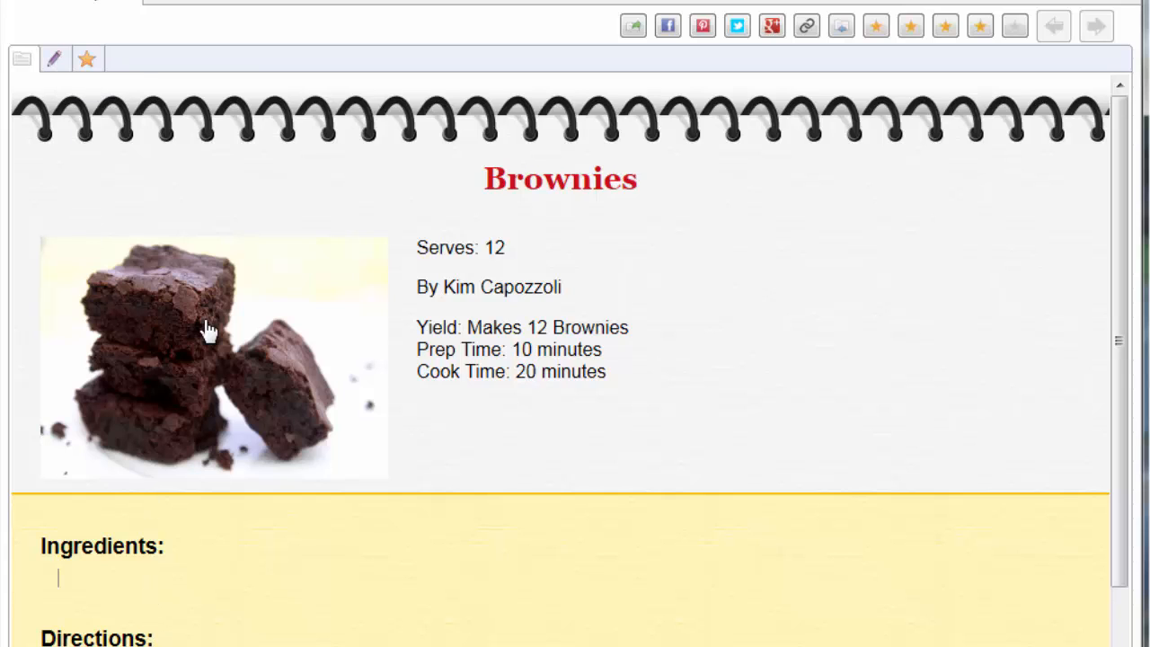
- Back in the edit form, type 'Preheat the oven to 300 degrees F' as the directions
{"action": "left_click", "coordinate": [54, 60]}
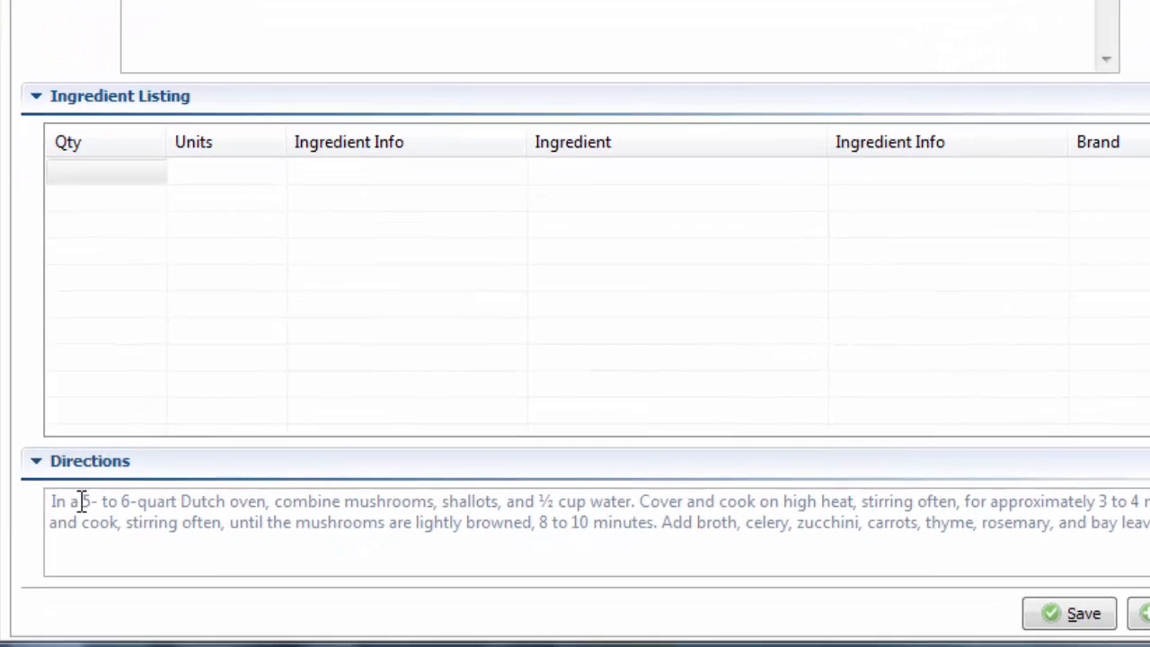
{"action": "left_click", "coordinate": [206, 530]}
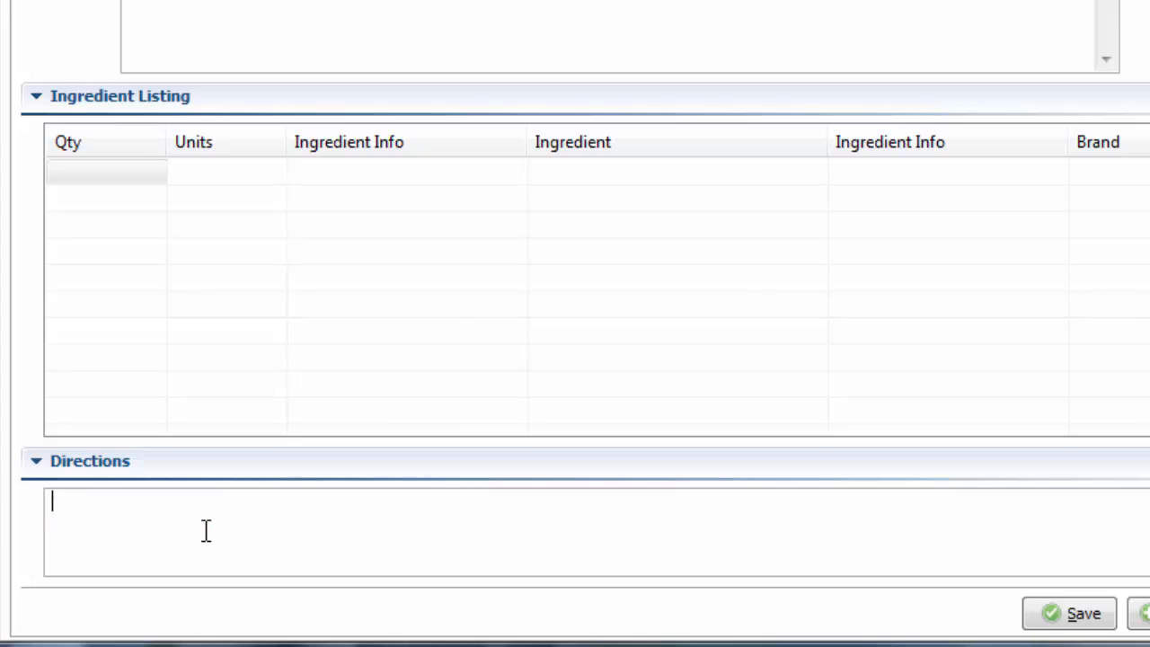
{"action": "type", "text": "Preheat the oven to "}
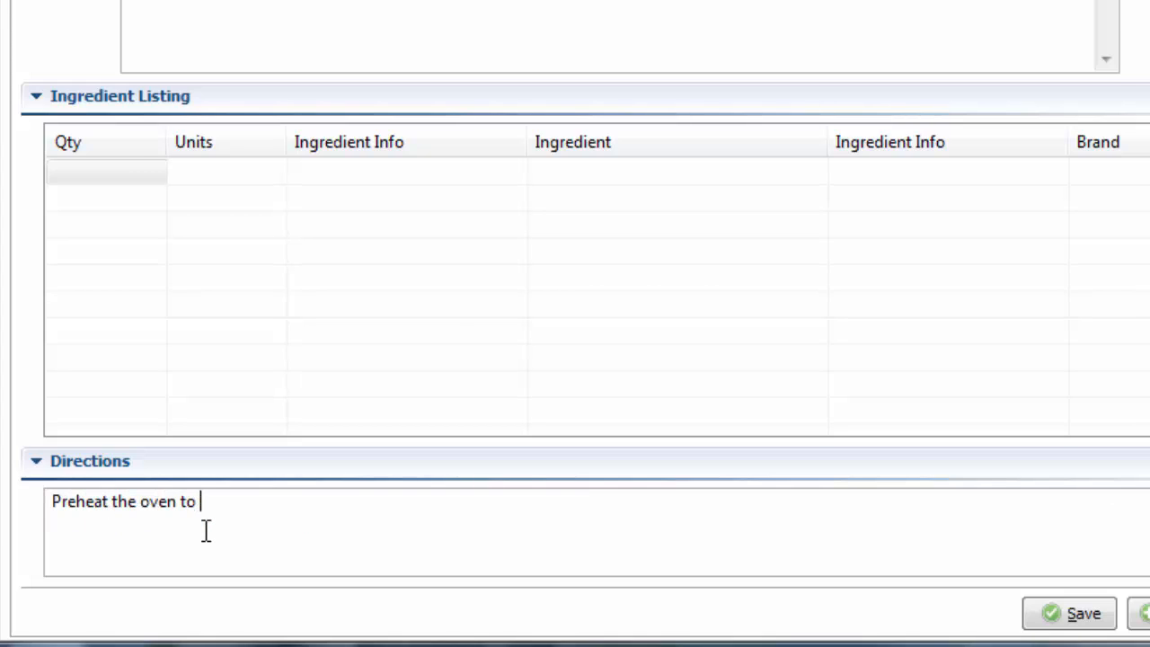
{"action": "type", "text": "300 degree"}
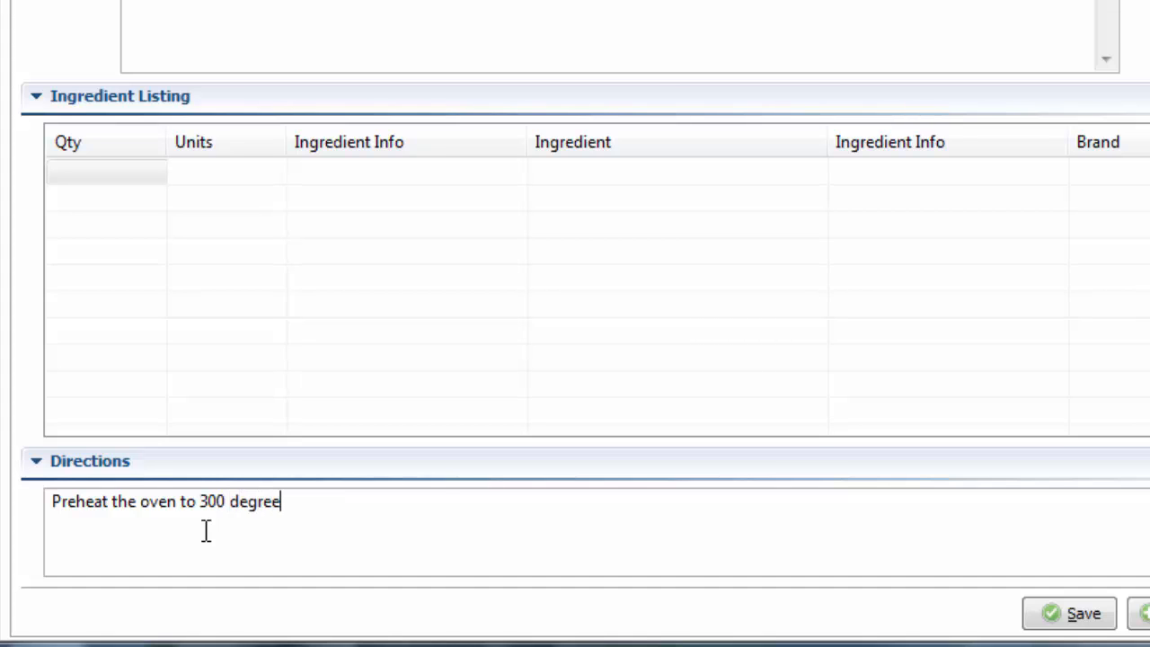
{"action": "type", "text": "s F"}
- Swap 'degrees F' for a degree sign and continue: '300°. Butter and flour an 8-inch...'
{"action": "key", "text": "BackSpace"}
{"action": "key", "text": "BackSpace"}
{"action": "key", "text": "BackSpace"}
{"action": "key", "text": "BackSpace"}
{"action": "key", "text": "BackSpace"}
{"action": "key", "text": "BackSpace"}
{"action": "key", "text": "BackSpace"}
{"action": "key", "text": "BackSpace"}
{"action": "key", "text": "BackSpace"}
{"action": "key", "text": "BackSpace"}
{"action": "key", "text": "BackSpace"}
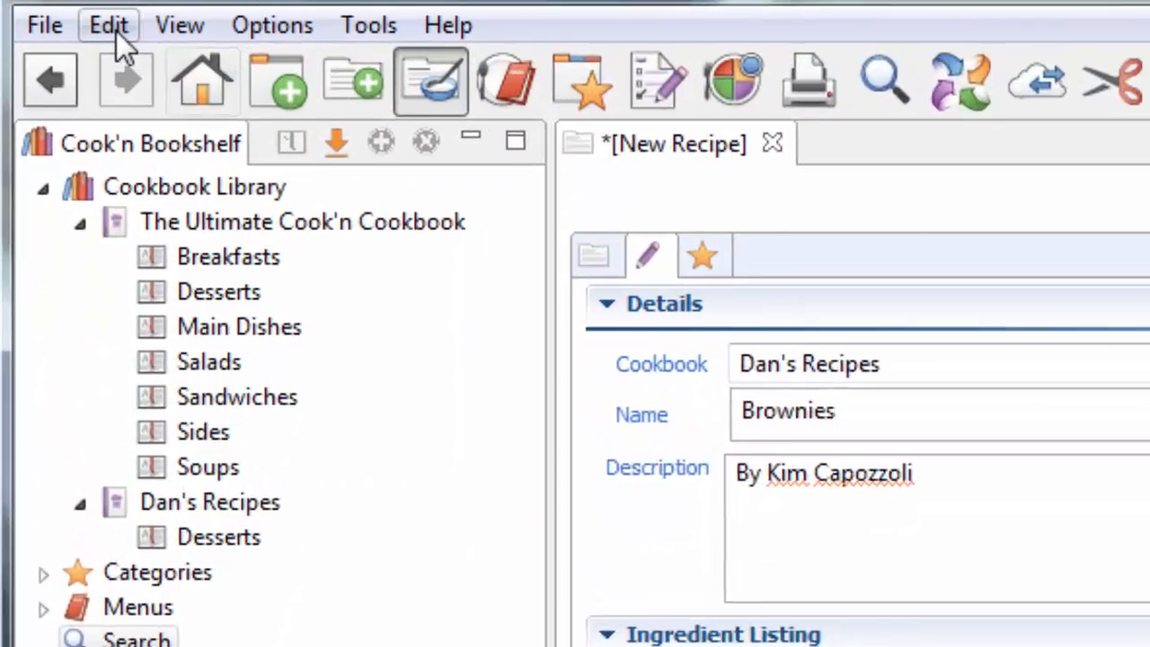
{"action": "left_click", "coordinate": [112, 27]}
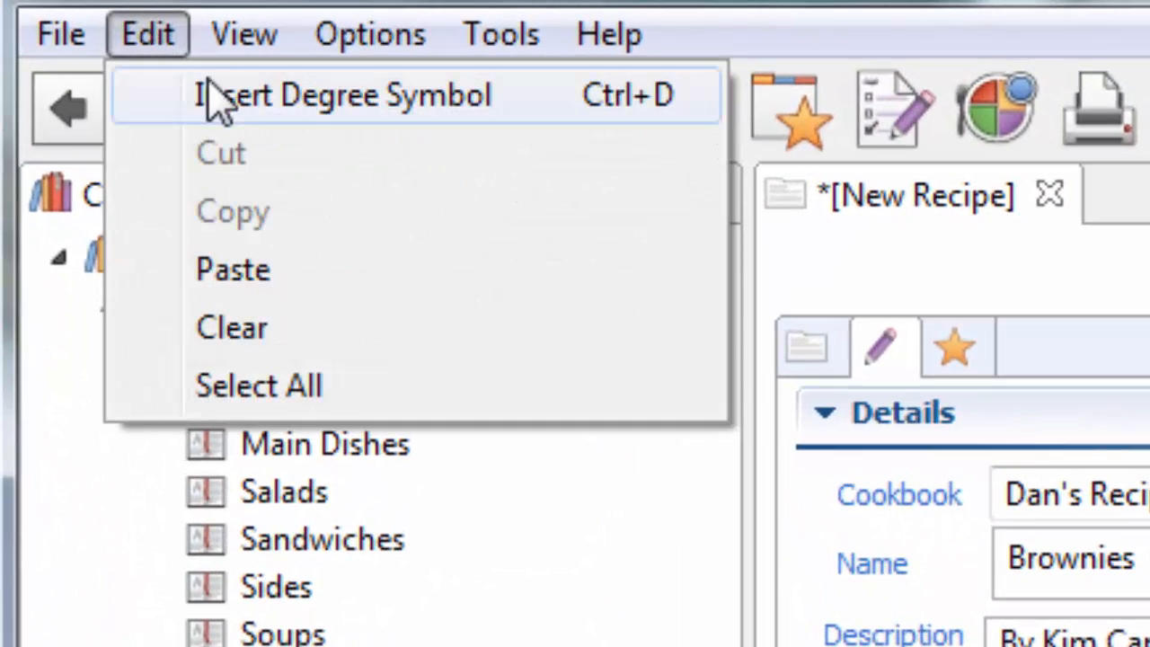
{"action": "left_click", "coordinate": [452, 116]}
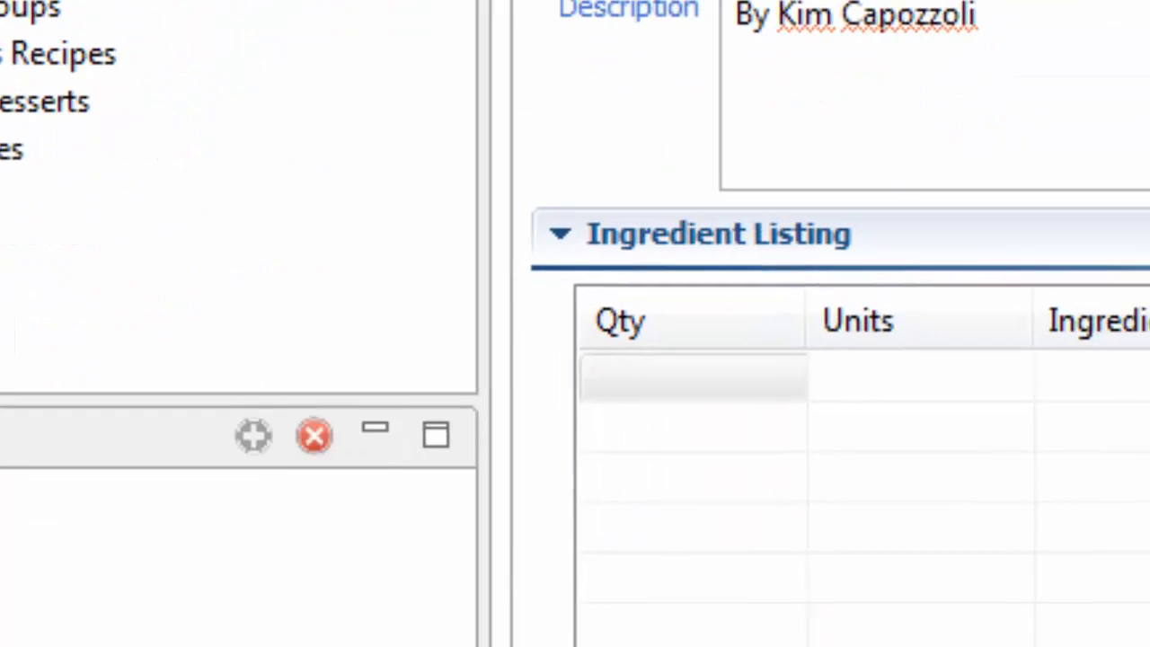
{"action": "key", "text": "BackSpace"}
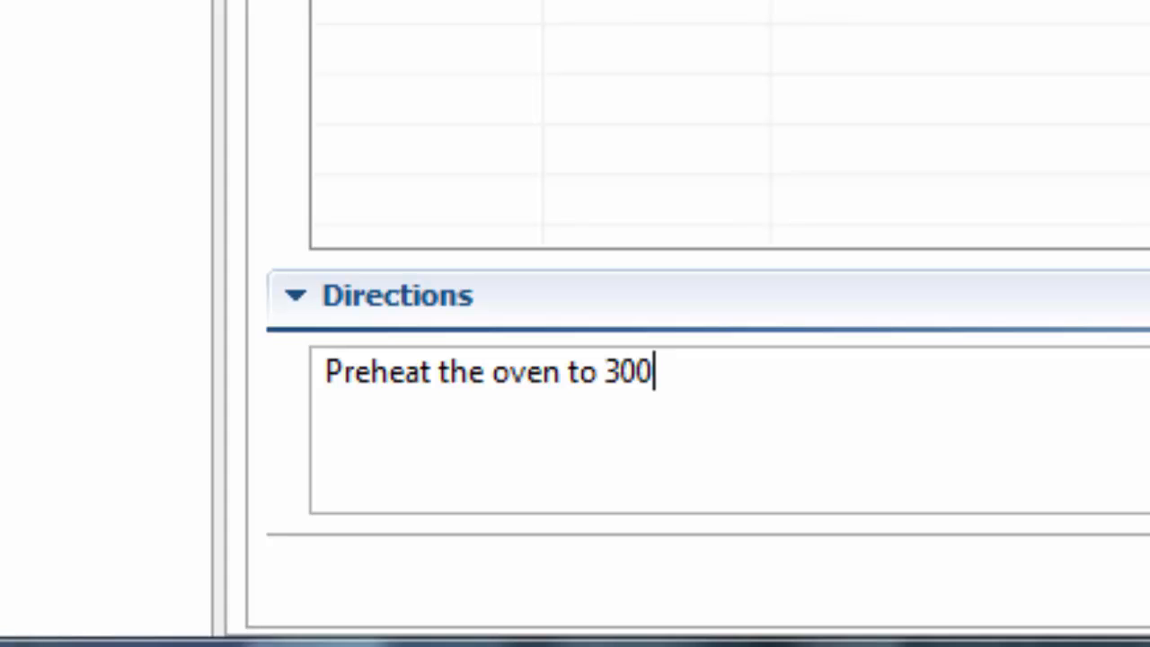
{"action": "key", "text": "BackSpace"}
{"action": "key", "text": "BackSpace"}
{"action": "key", "text": "BackSpace"}
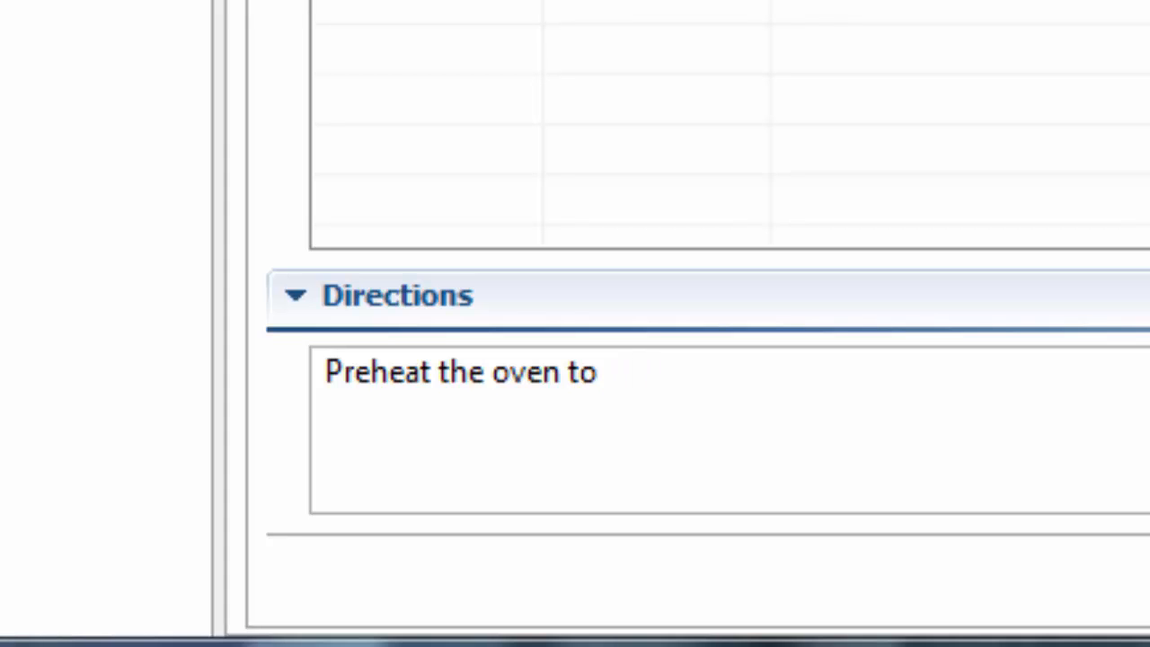
{"action": "type", "text": "300"}
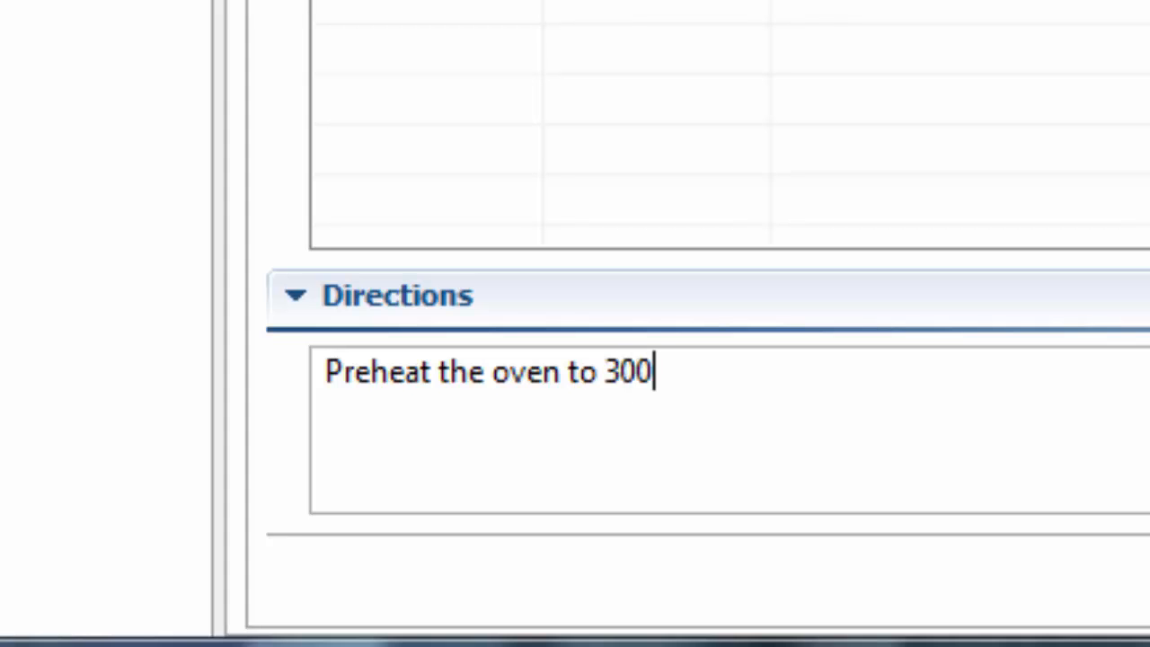
{"action": "type", "text": "°.  Butter and flour and"}
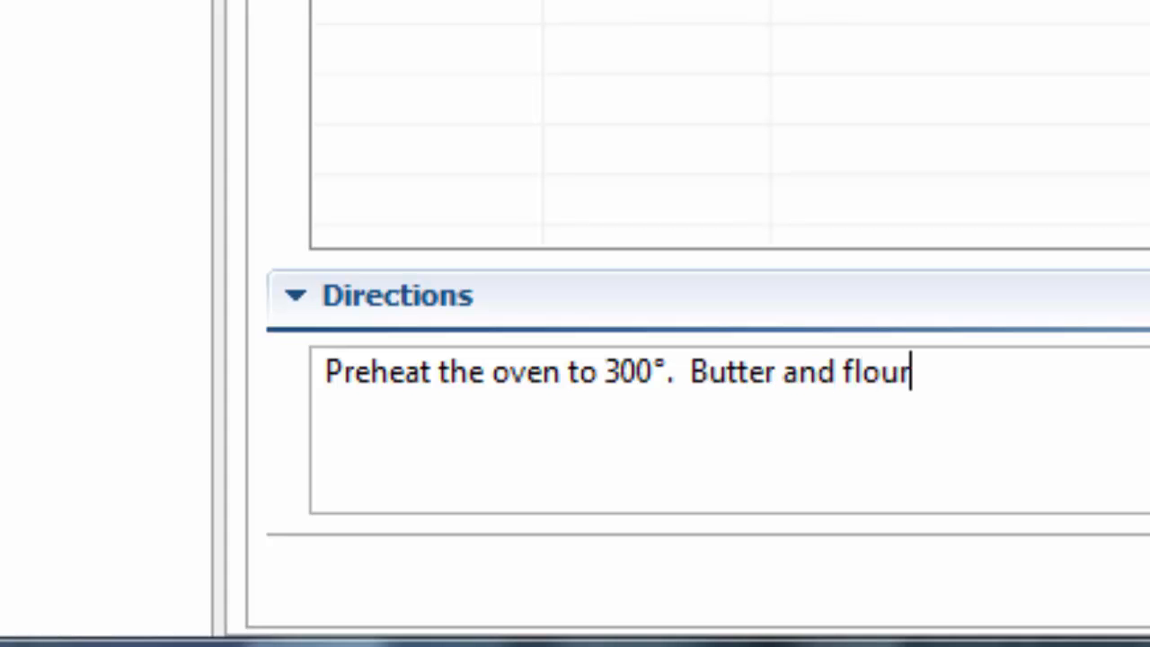
{"action": "key", "text": "BackSpace"}
{"action": "key", "text": "BackSpace"}
{"action": "type", "text": "8-inch"}
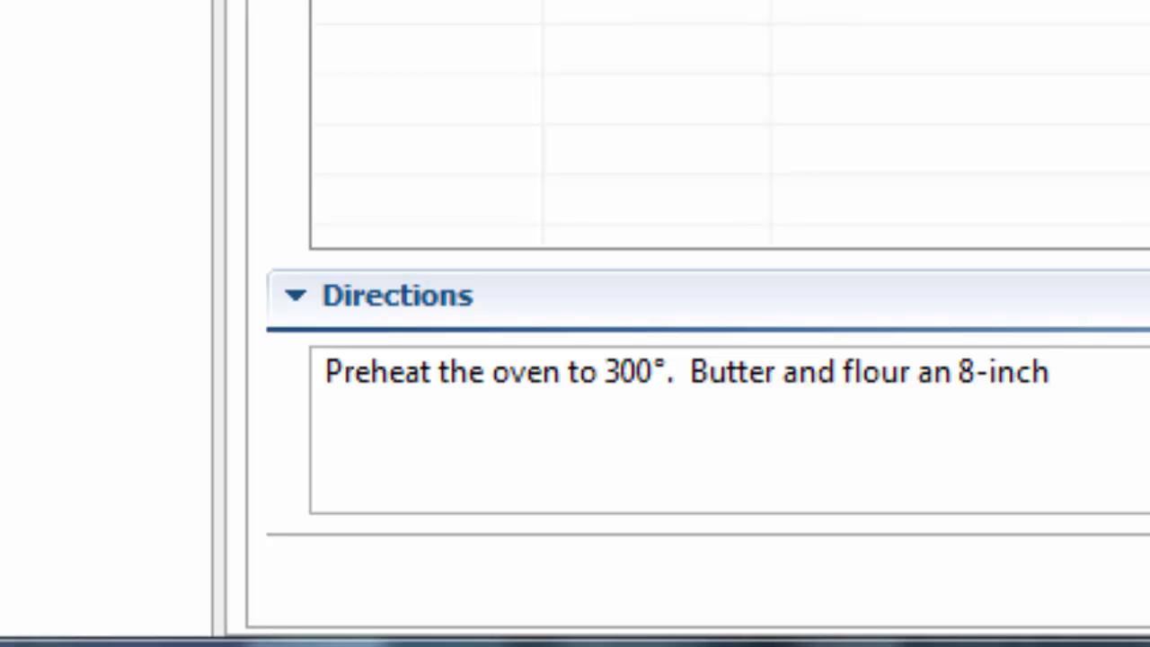
{"action": "type", "text": "..."}
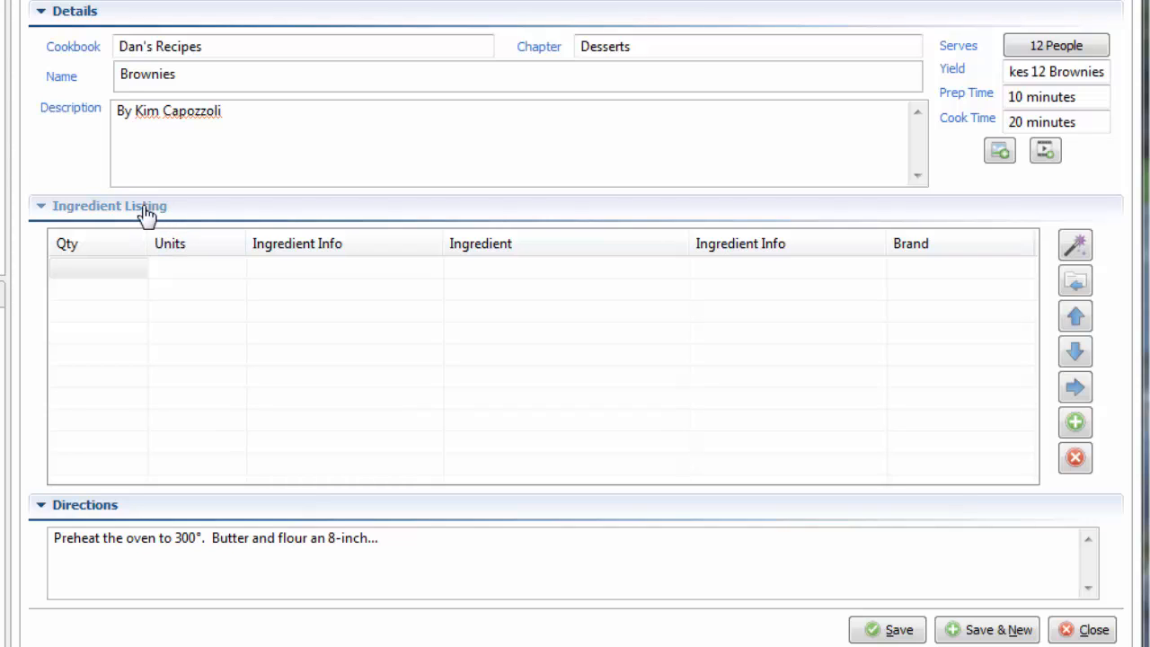
- Collapse the Details and Directions sections so the empty Ingredient Listing fills the editor
{"action": "left_click", "coordinate": [88, 13]}
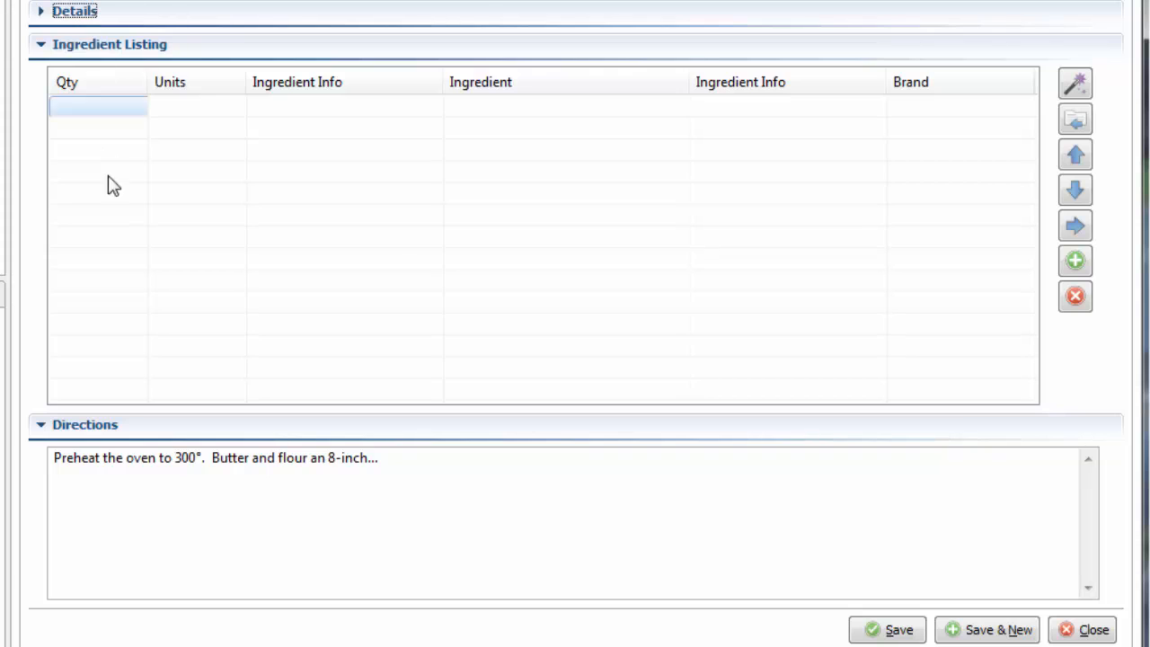
{"action": "left_click", "coordinate": [92, 426]}
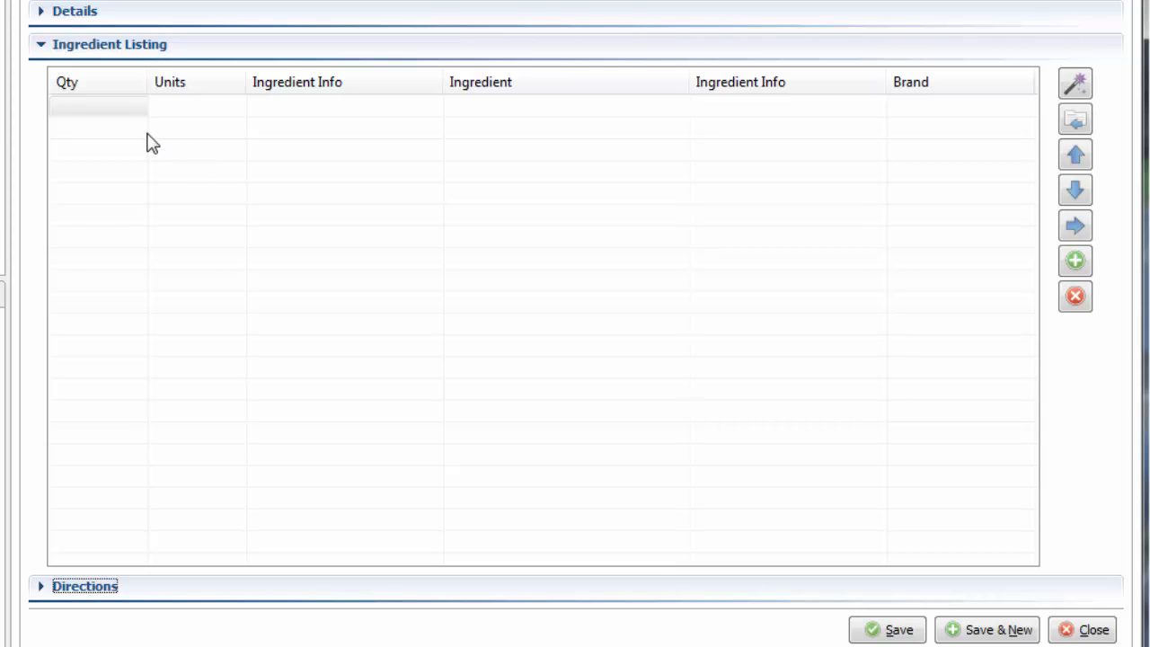
{"action": "left_click", "coordinate": [125, 110]}
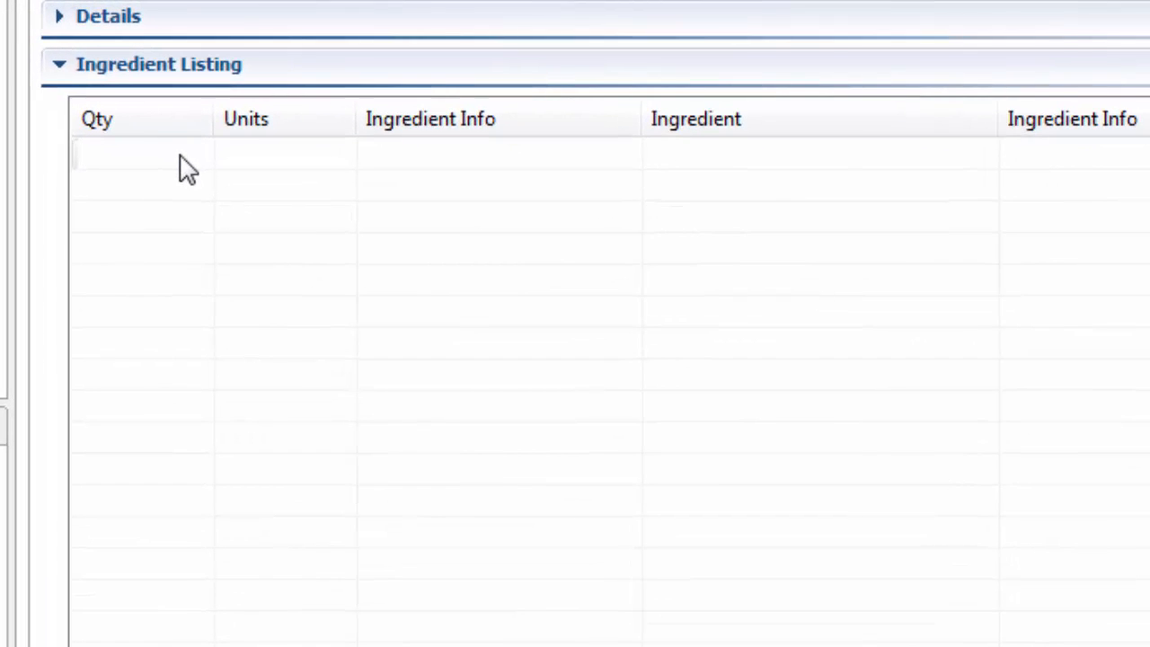
- Add 3 cups flour as the first ingredient row
{"action": "type", "text": "3"}
{"action": "key", "text": "Tab"}
{"action": "type", "text": "c"}
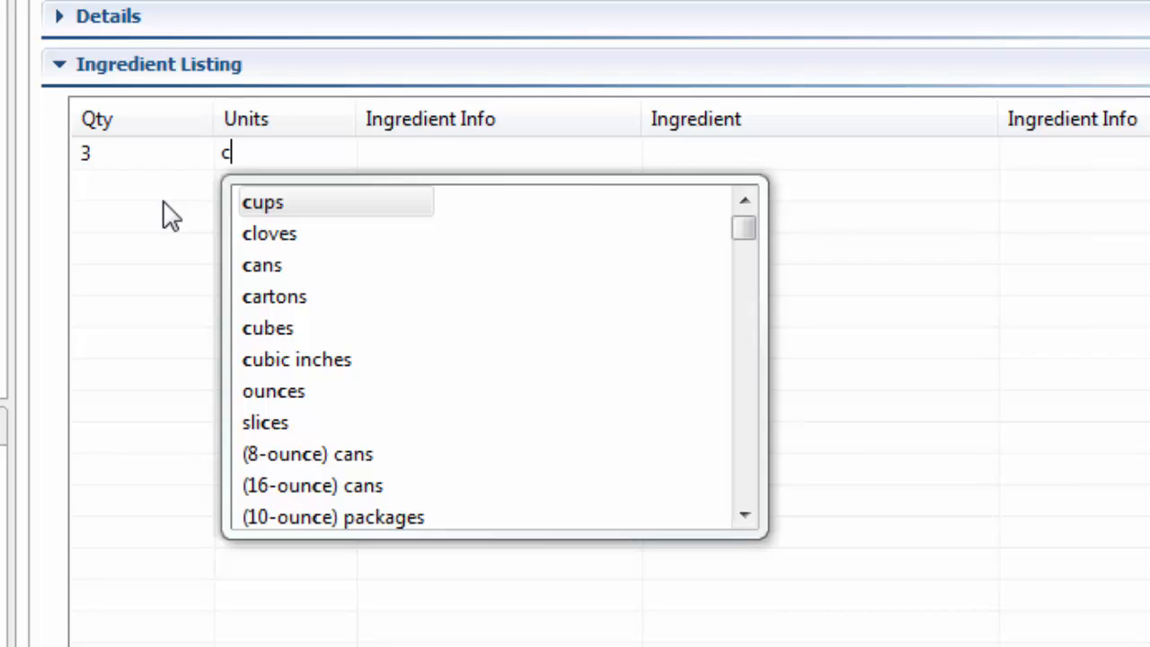
{"action": "key", "text": "Tab"}
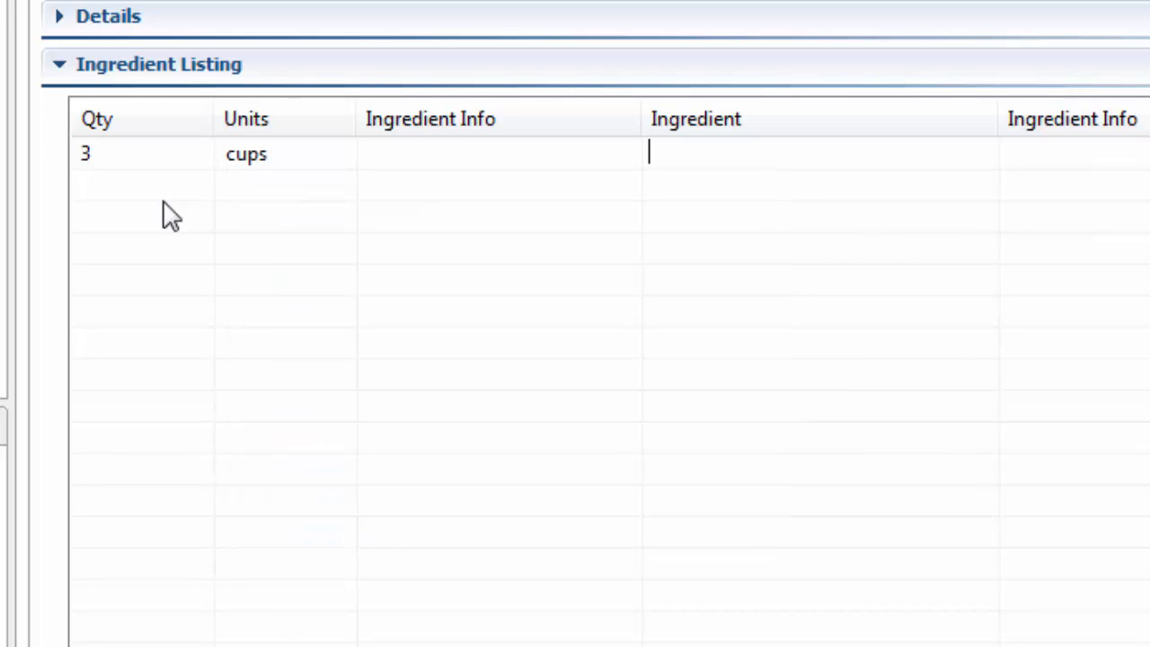
{"action": "key", "text": "Tab"}
{"action": "type", "text": "f"}
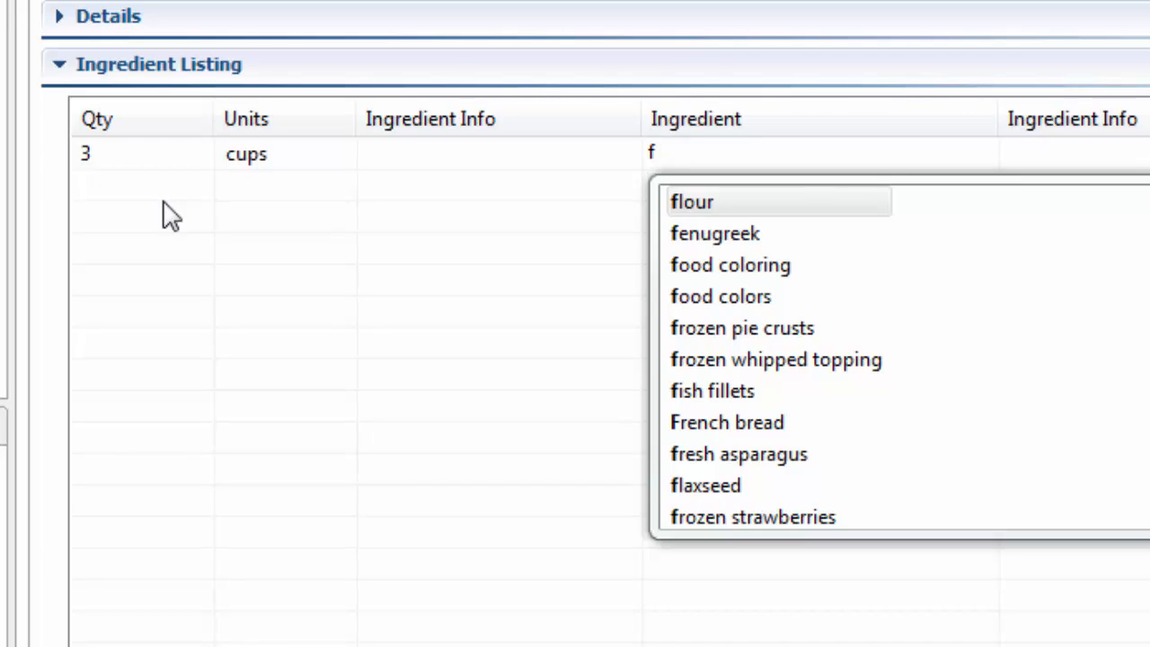
{"action": "left_click", "coordinate": [707, 206]}
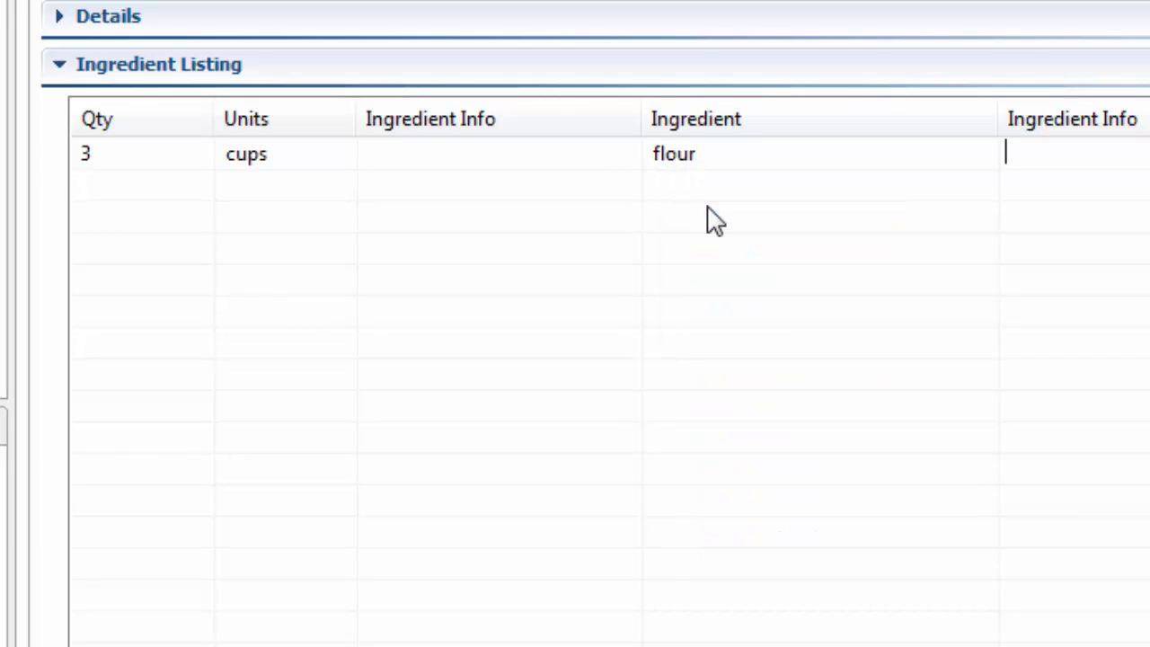
- Start a second ingredient row with quantity 4 and the note 'large'
{"action": "key", "text": "Tab"}
{"action": "type", "text": "4"}
{"action": "key", "text": "Tab"}
{"action": "key", "text": "Tab"}
{"action": "type", "text": "large"}
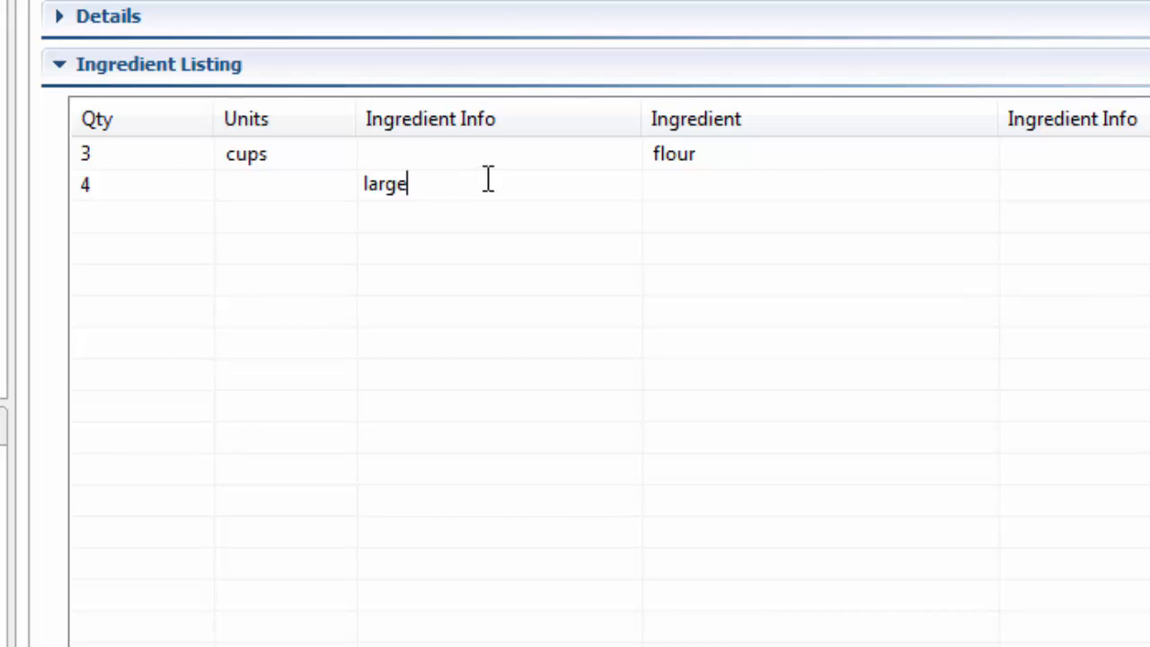
- Complete the second row as 4 large eggs
{"action": "key", "text": "Tab"}
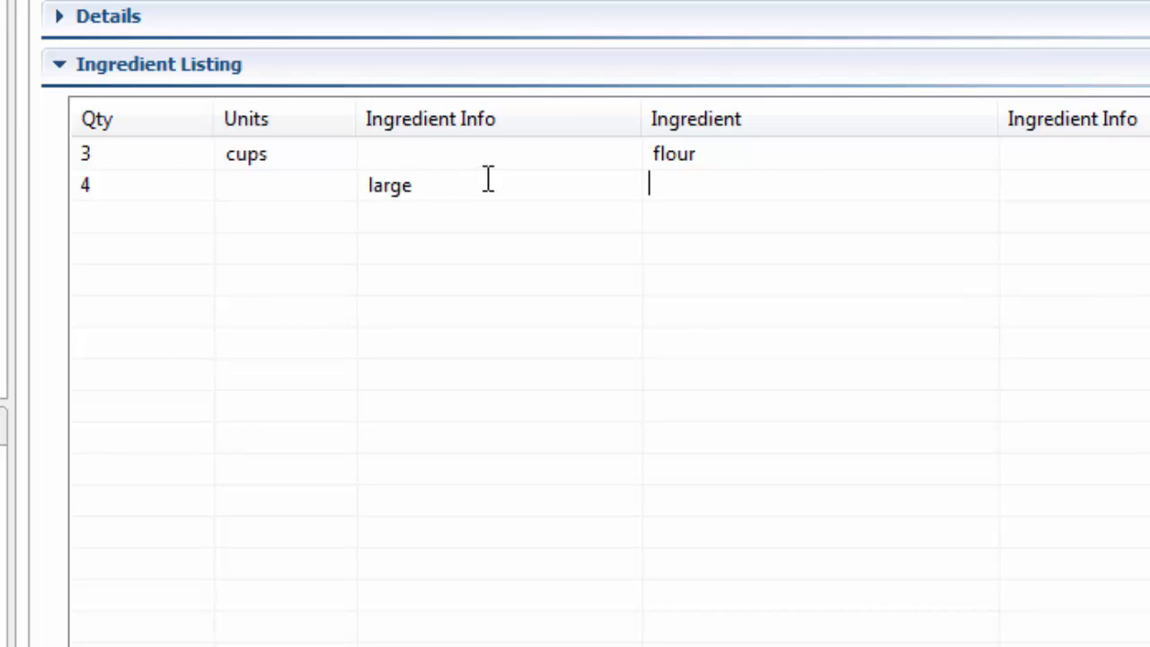
{"action": "type", "text": "e"}
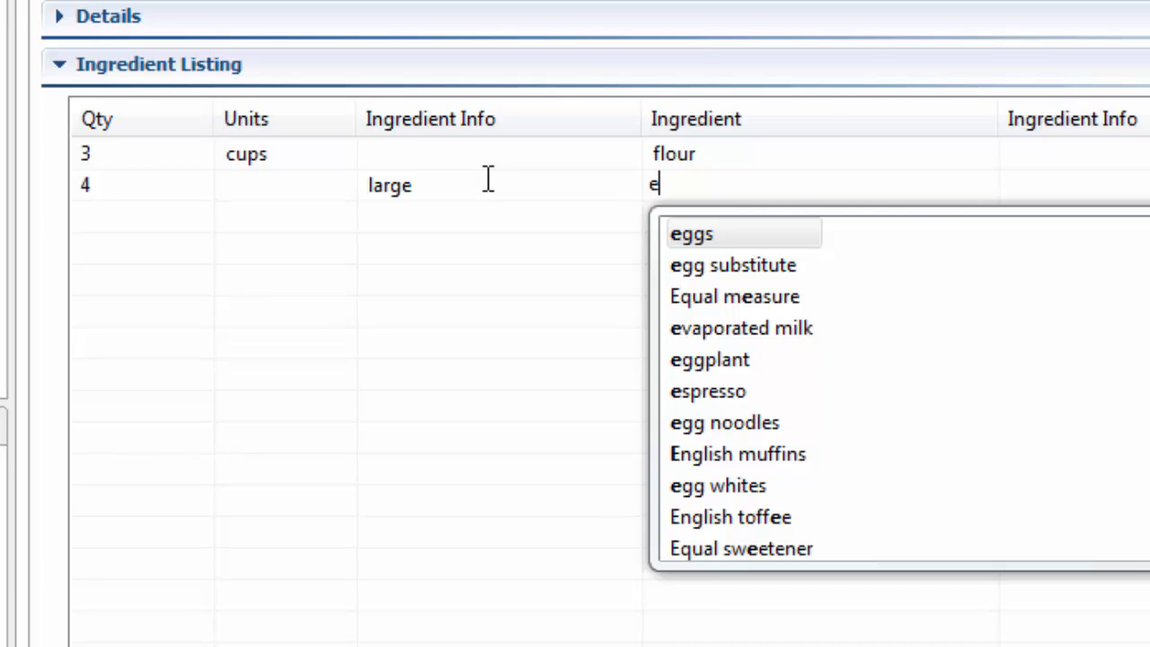
{"action": "left_click", "coordinate": [768, 241]}
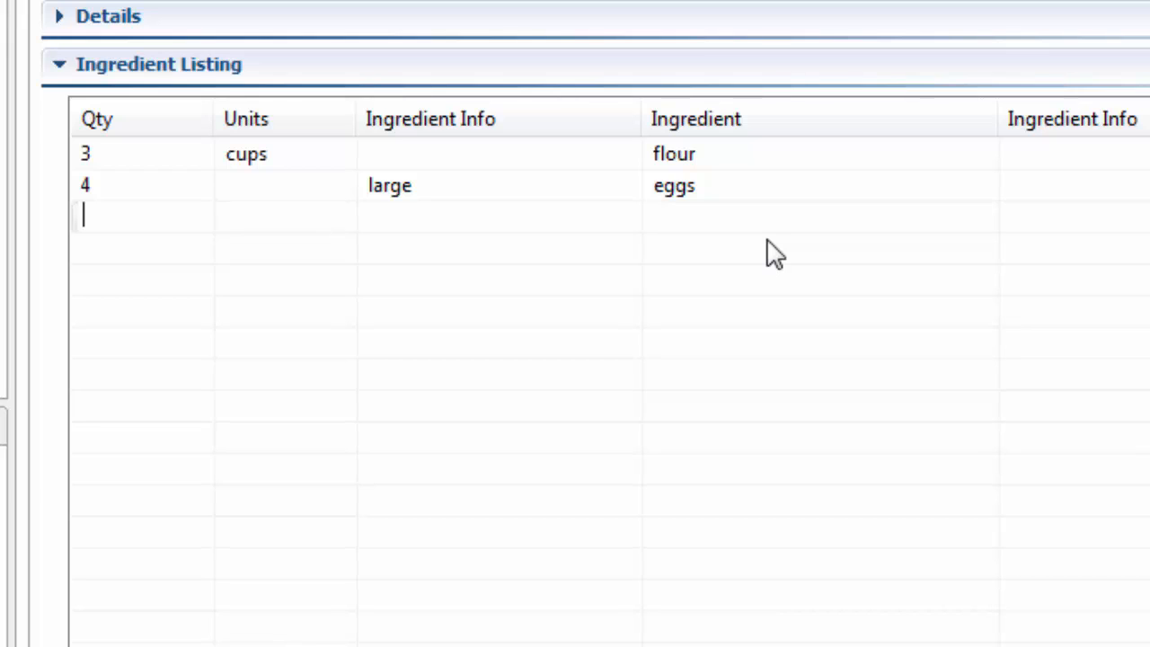
- Add a row of 1 cup sugar, sifted
{"action": "type", "text": "1"}
{"action": "key", "text": "Tab"}
{"action": "type", "text": "cup"}
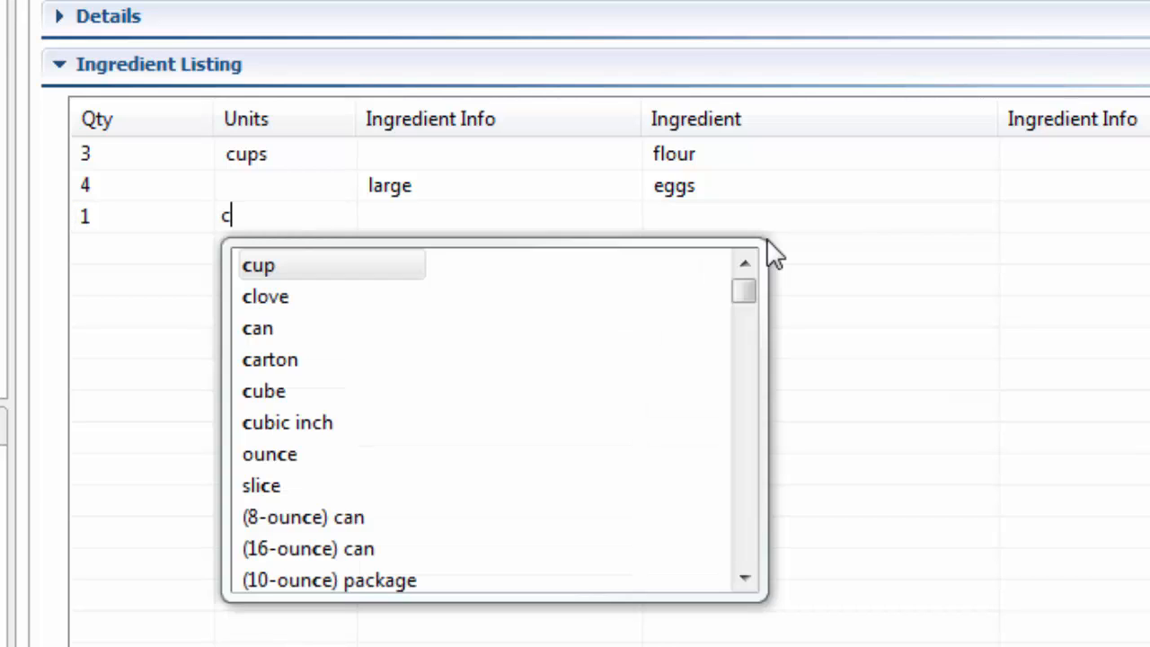
{"action": "key", "text": "Tab"}
{"action": "key", "text": "Tab"}
{"action": "type", "text": "su"}
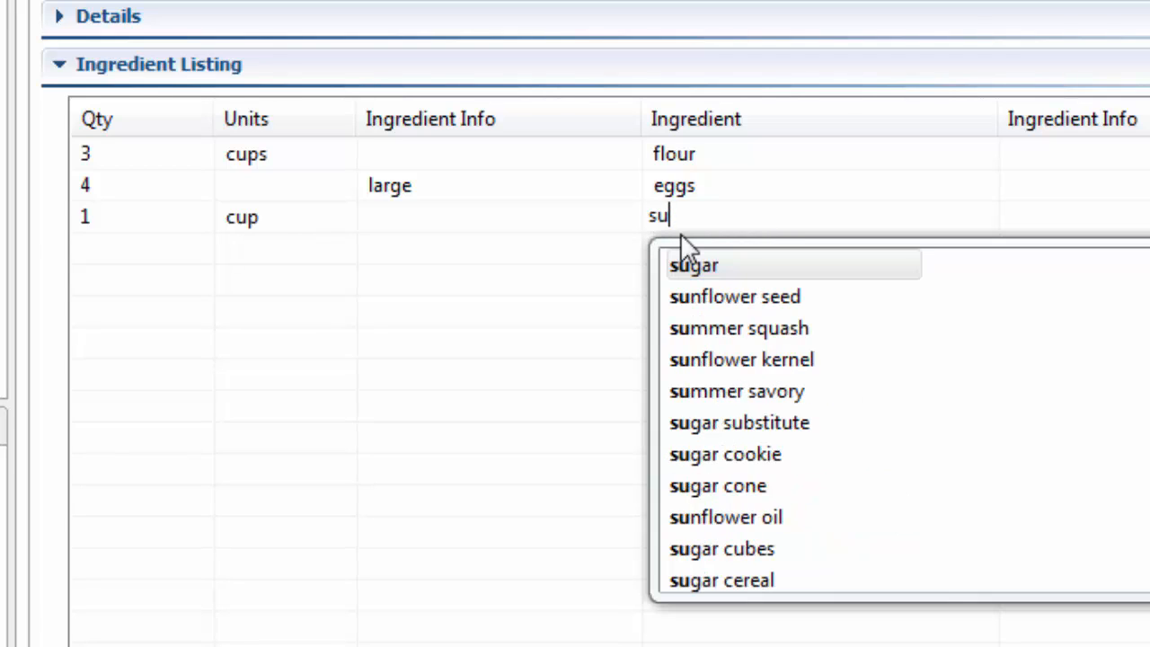
{"action": "left_click", "coordinate": [729, 263]}
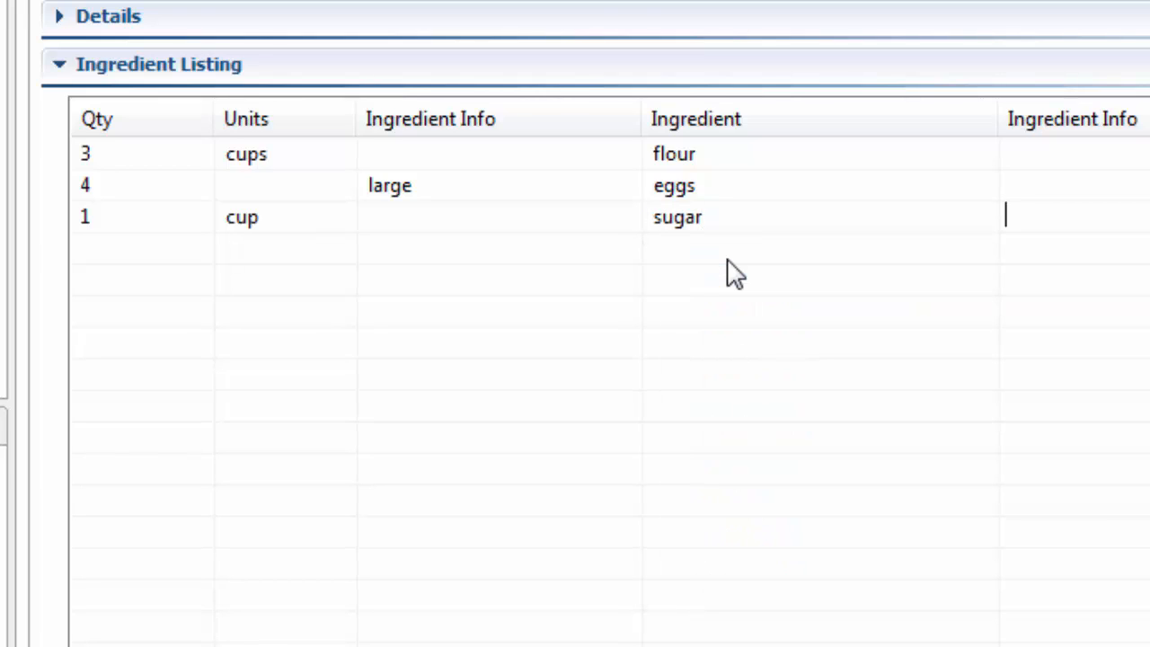
{"action": "type", "text": ", sifted"}
{"action": "key", "text": "Return"}
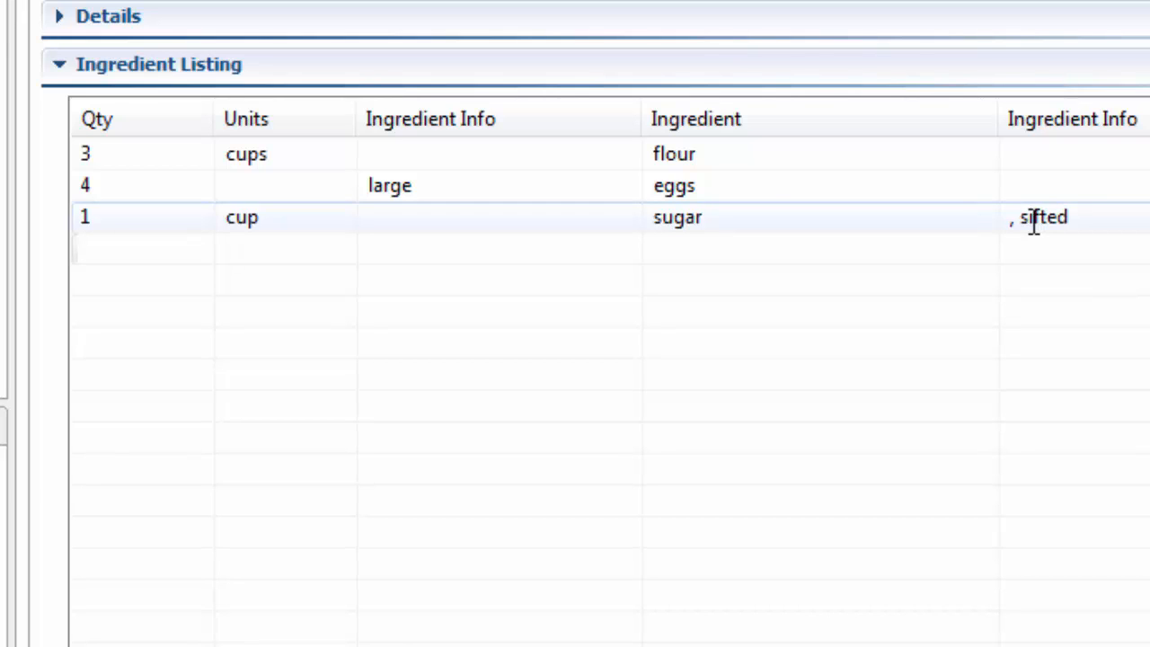
- Add a row of 1 cup brown sugar with the ', sifted' note
{"action": "type", "text": "1"}
{"action": "key", "text": "Tab"}
{"action": "type", "text": "c"}
{"action": "key", "text": "Return"}
{"action": "type", "text": "br"}
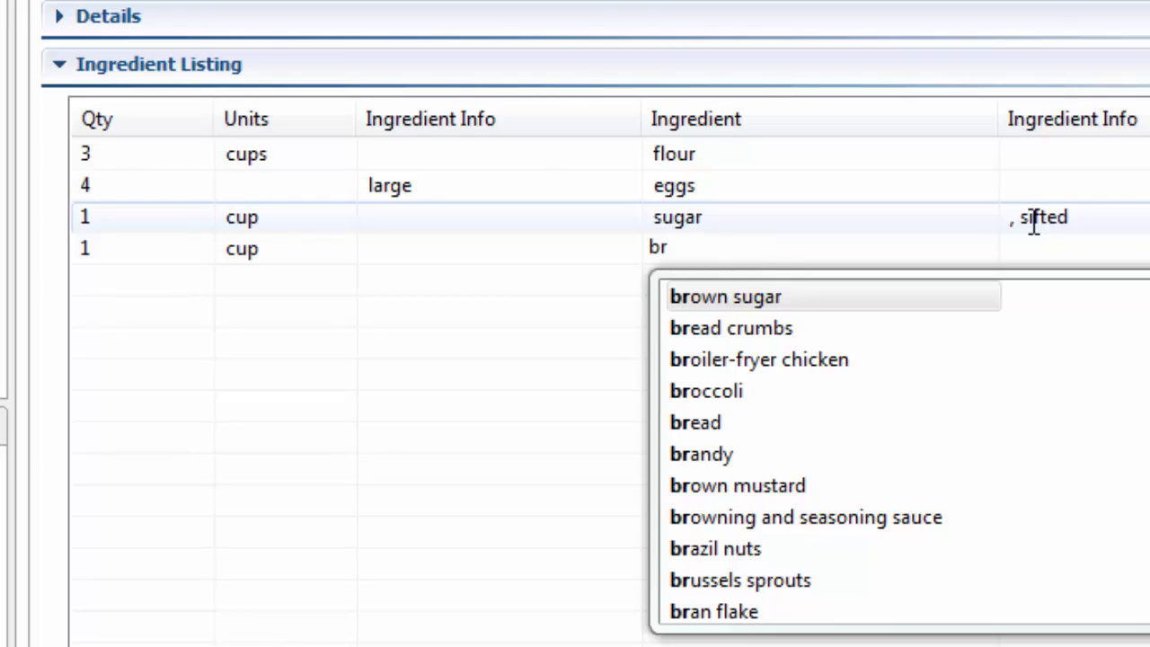
{"action": "key", "text": "Return"}
{"action": "type", "text": ", sifte"}
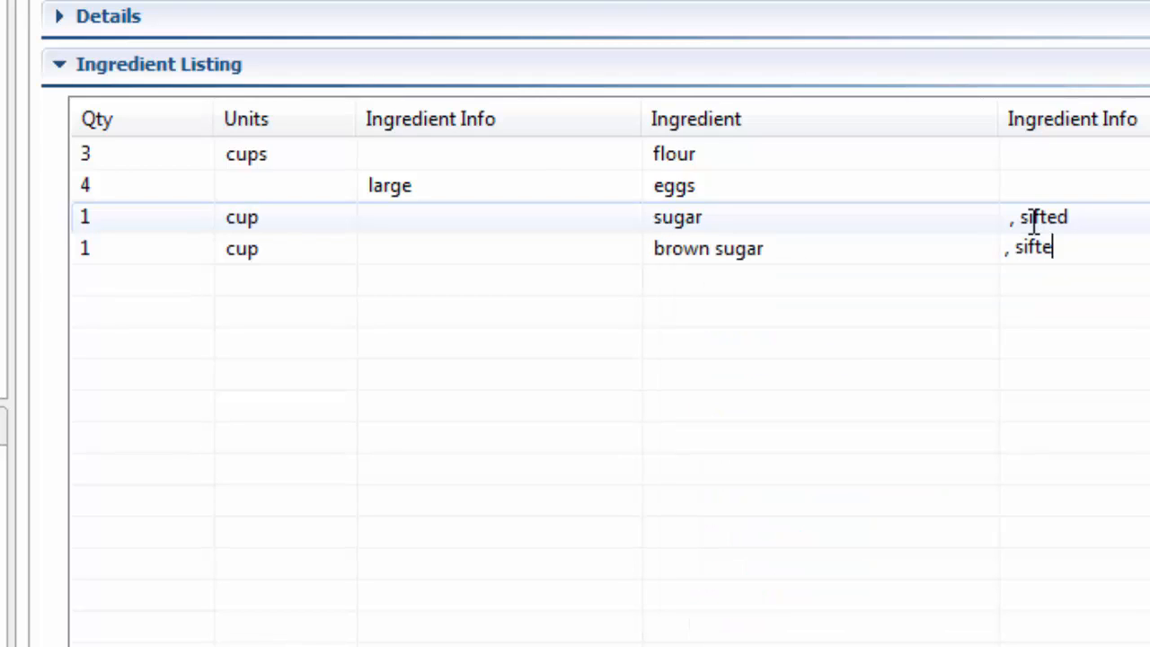
{"action": "type", "text": "d"}
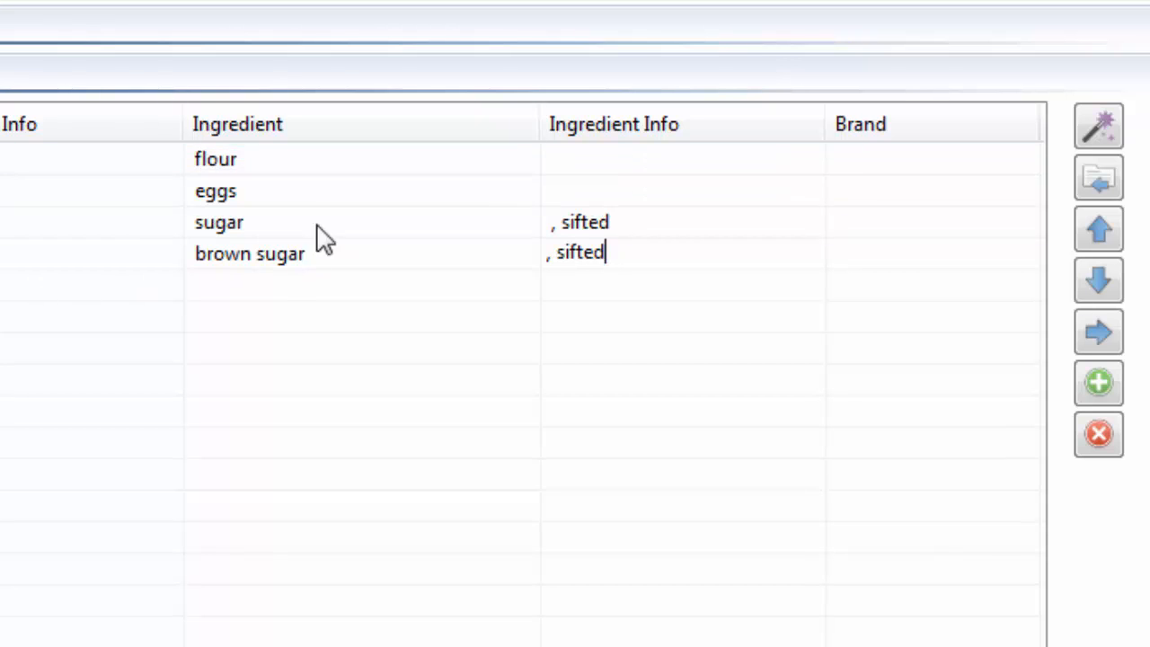
- Set the flour's brand to Gold Medal Better for Bread Flour and expand the Details section again
{"action": "left_click", "coordinate": [901, 173]}
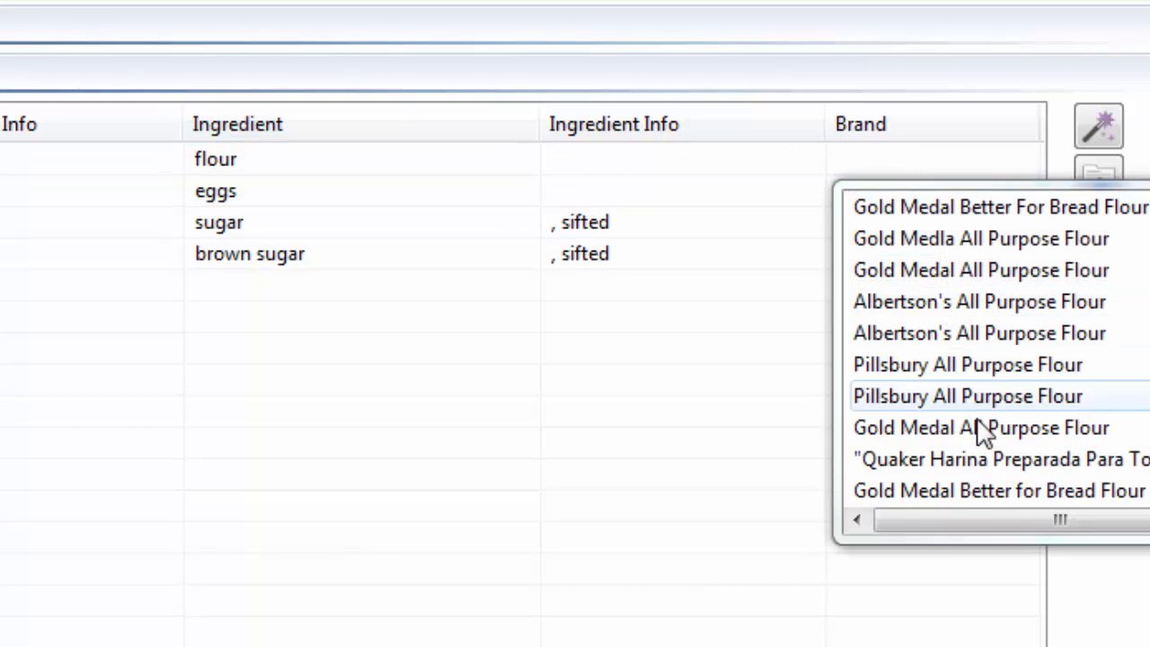
{"action": "left_click", "coordinate": [989, 490]}
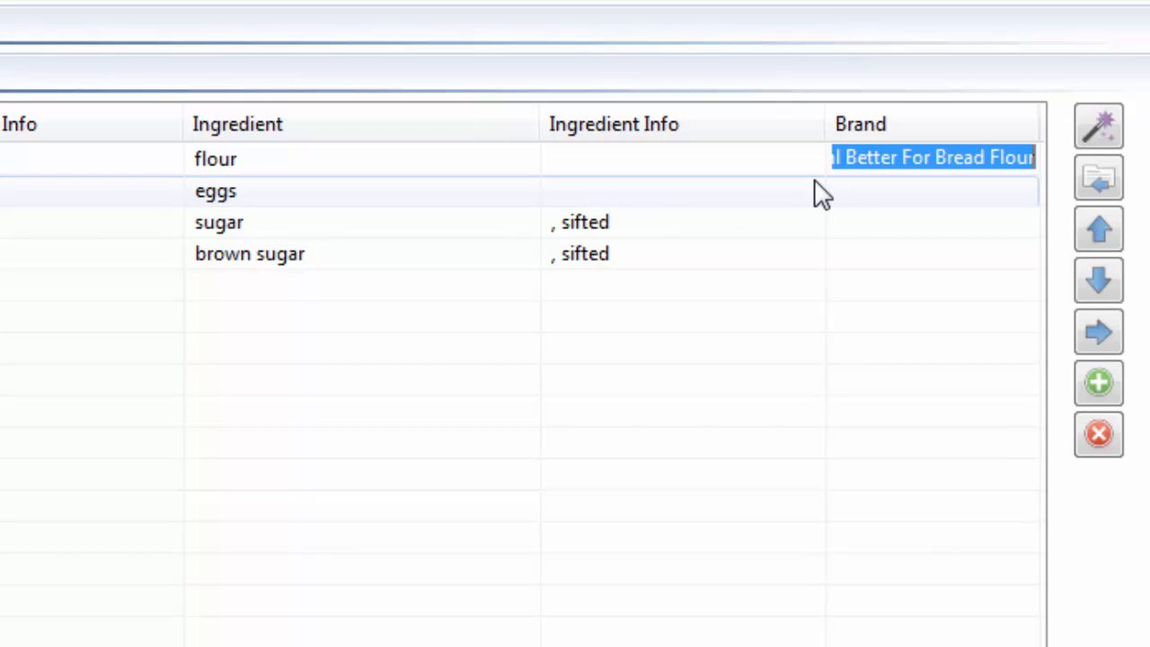
{"action": "key", "text": "Return"}
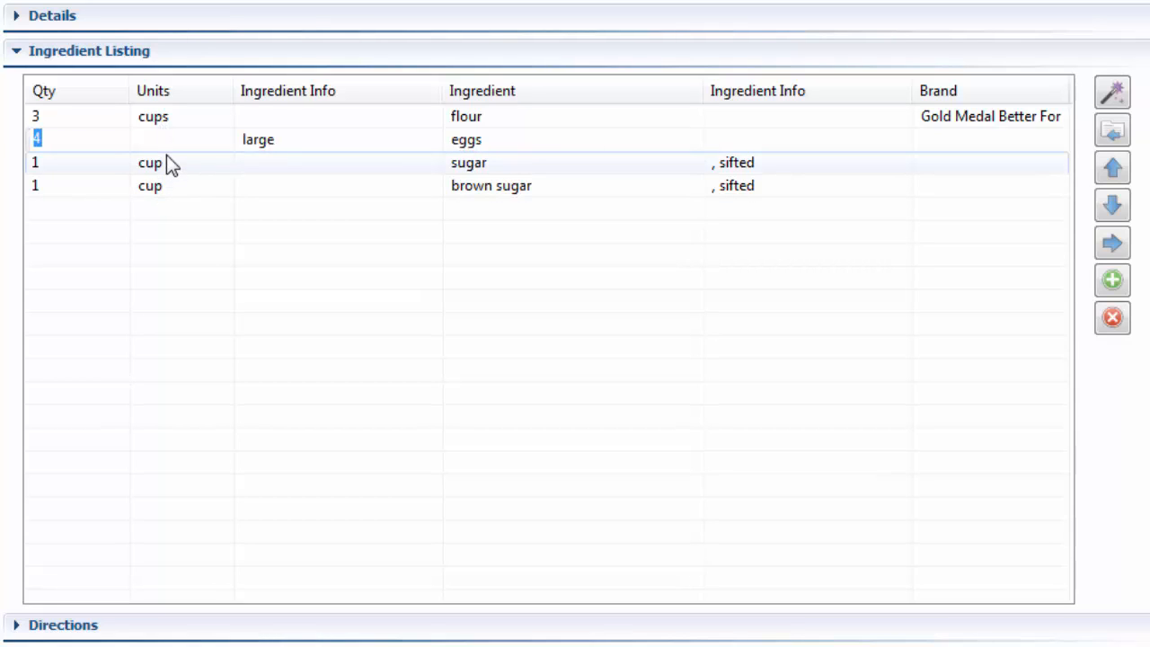
{"action": "left_click", "coordinate": [63, 18]}
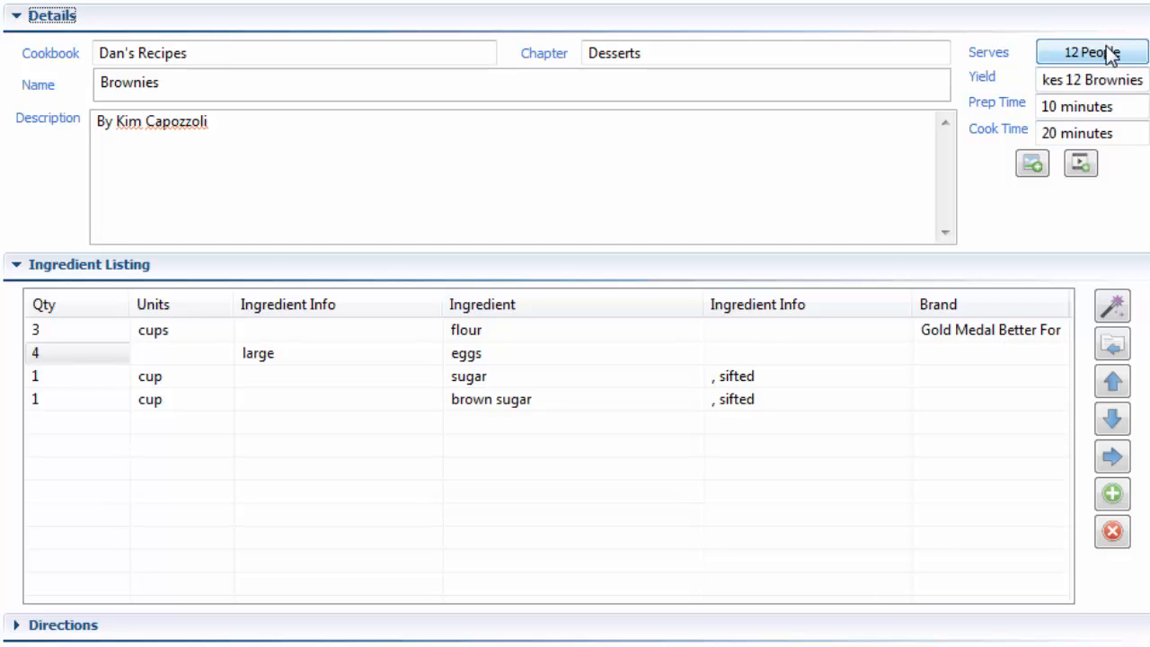
- Change servings from 12 to 2, adjusting quantities and converting units to best match
{"action": "left_click", "coordinate": [1106, 56]}
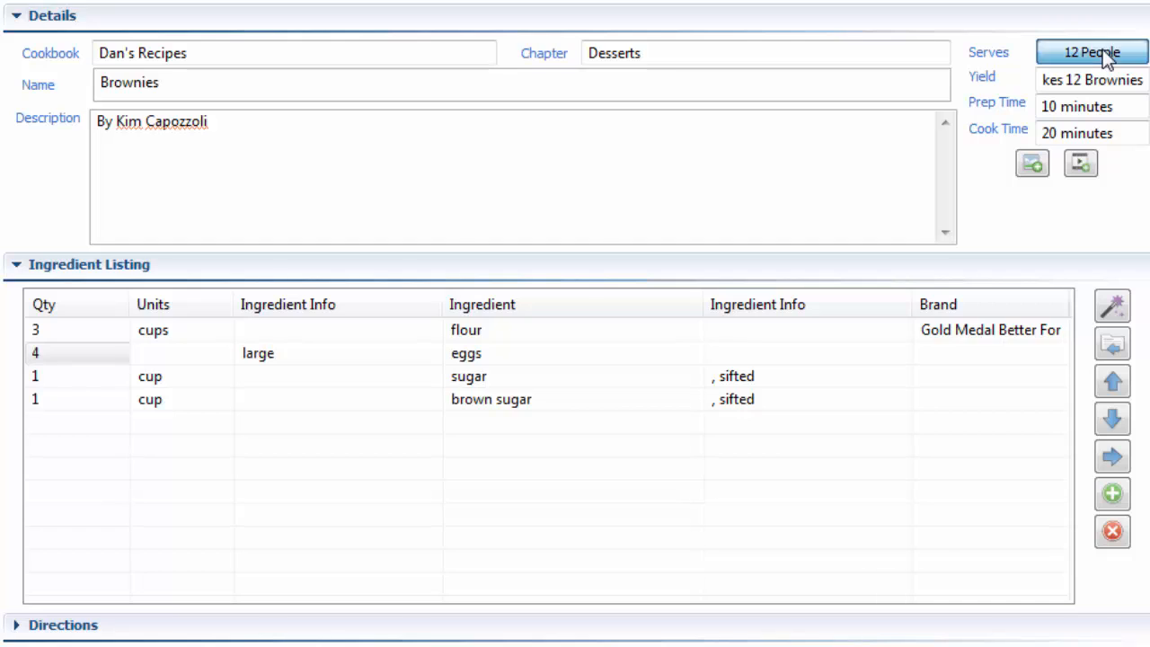
{"action": "type", "text": "2"}
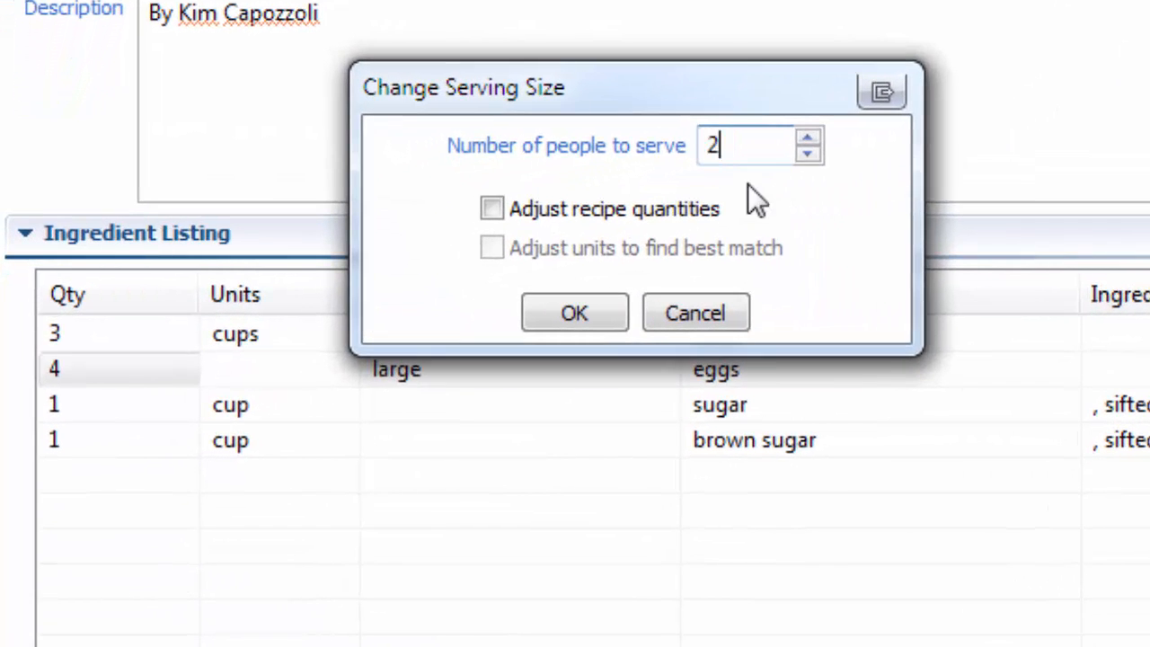
{"action": "left_click", "coordinate": [492, 209]}
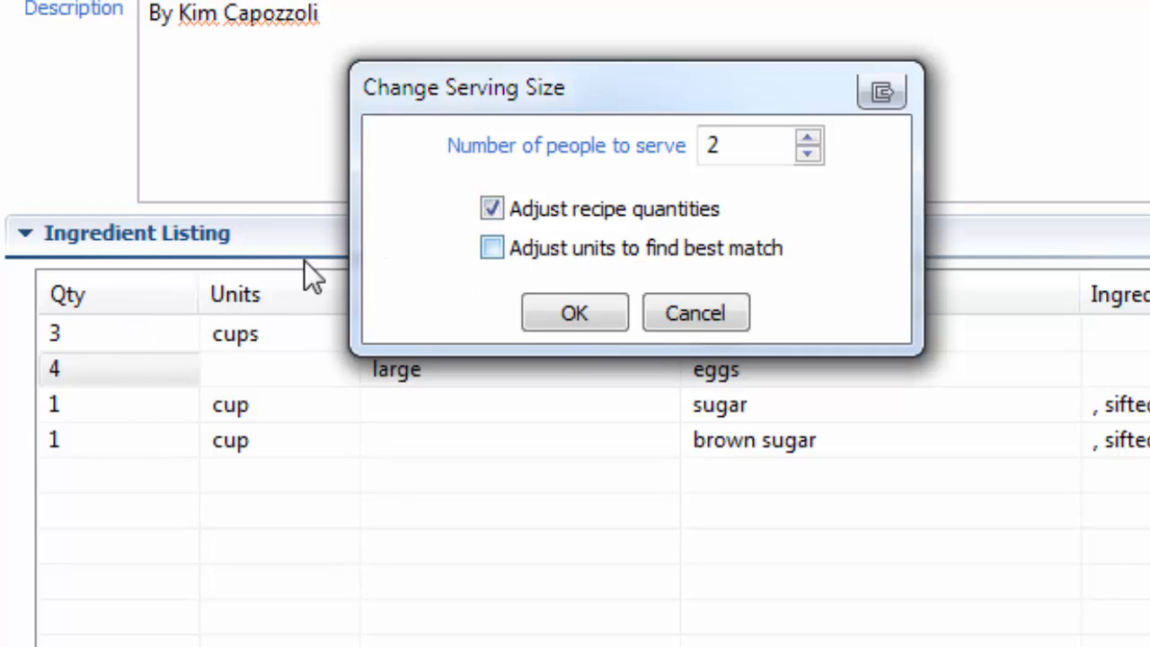
{"action": "left_click", "coordinate": [493, 248]}
{"action": "left_click", "coordinate": [580, 321]}
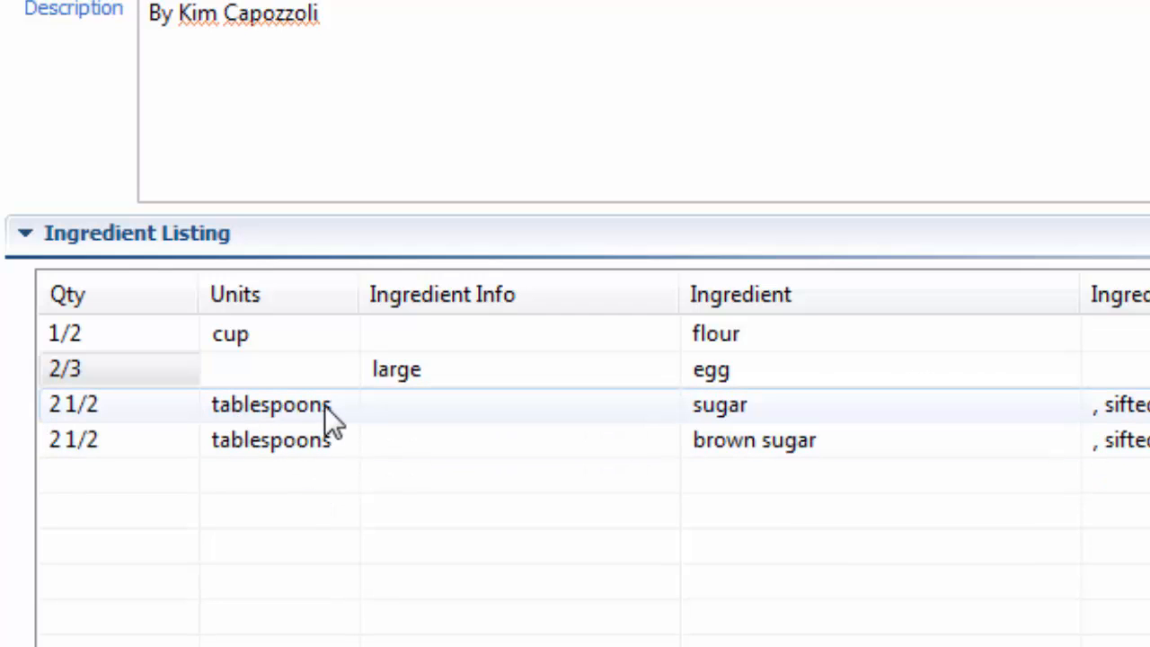
- Start a fifth ingredient row holding 2 1/2 tablespoons
{"action": "left_click", "coordinate": [136, 483]}
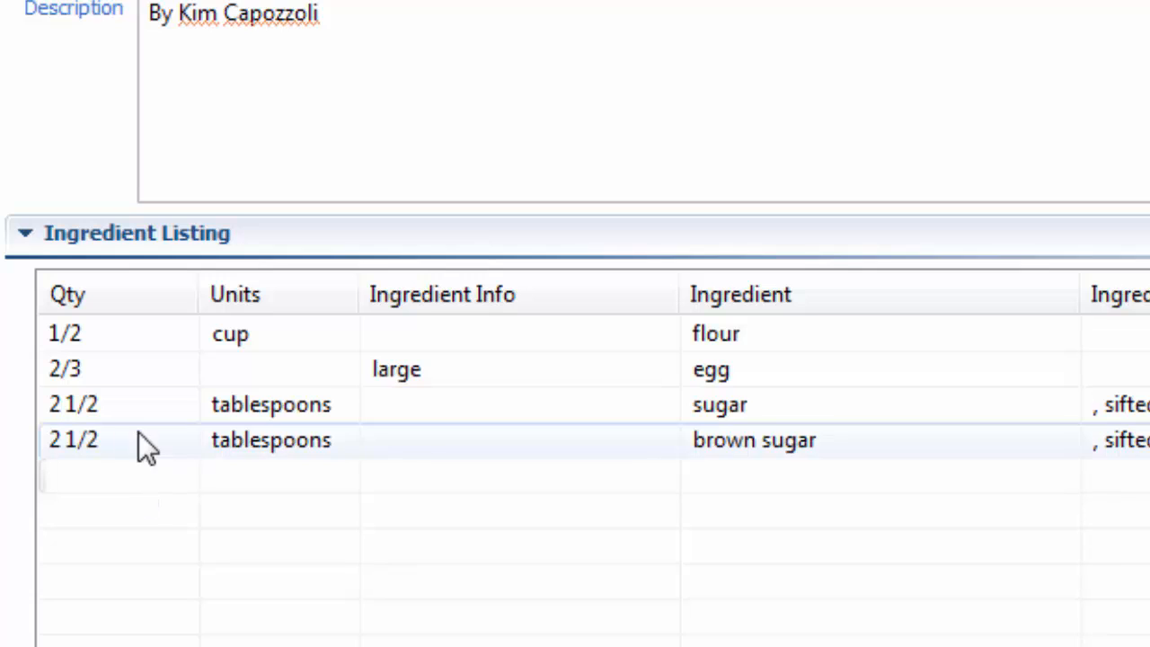
{"action": "type", "text": "2"}
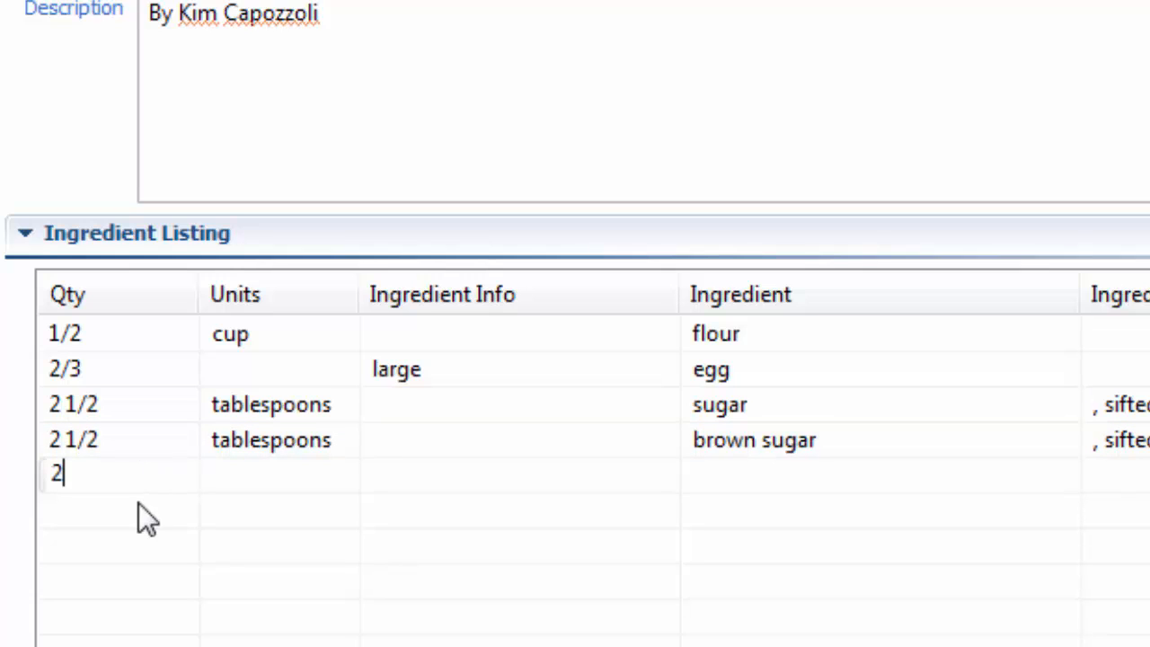
{"action": "type", "text": " 1/2"}
{"action": "key", "text": "Tab"}
{"action": "type", "text": "t"}
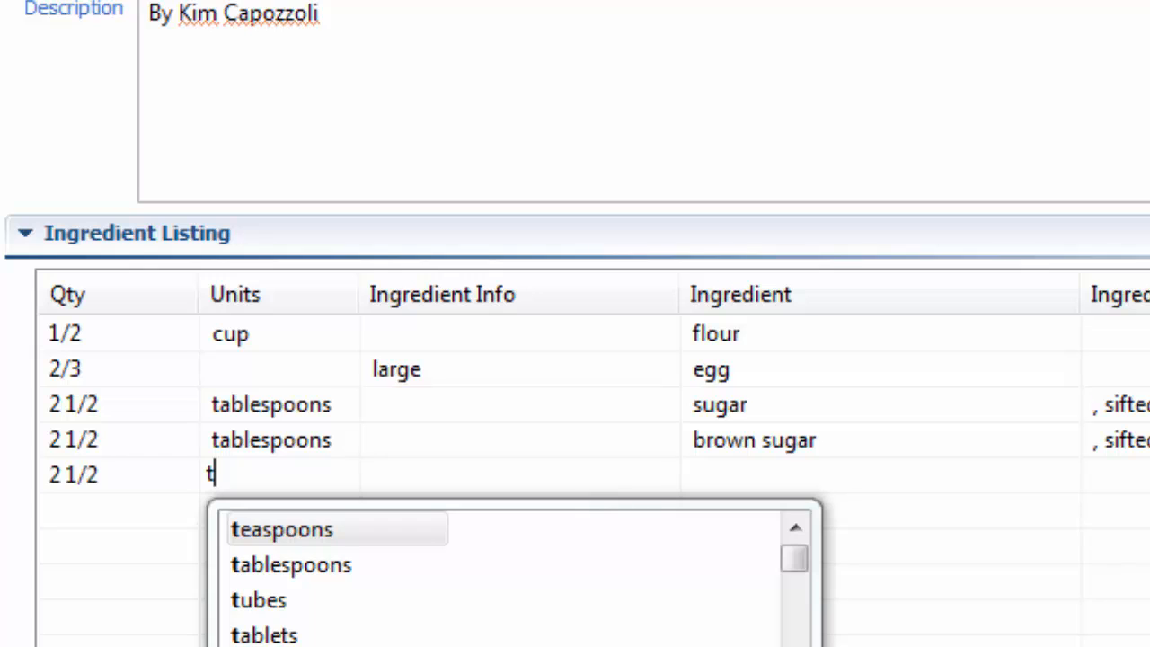
{"action": "type", "text": "a"}
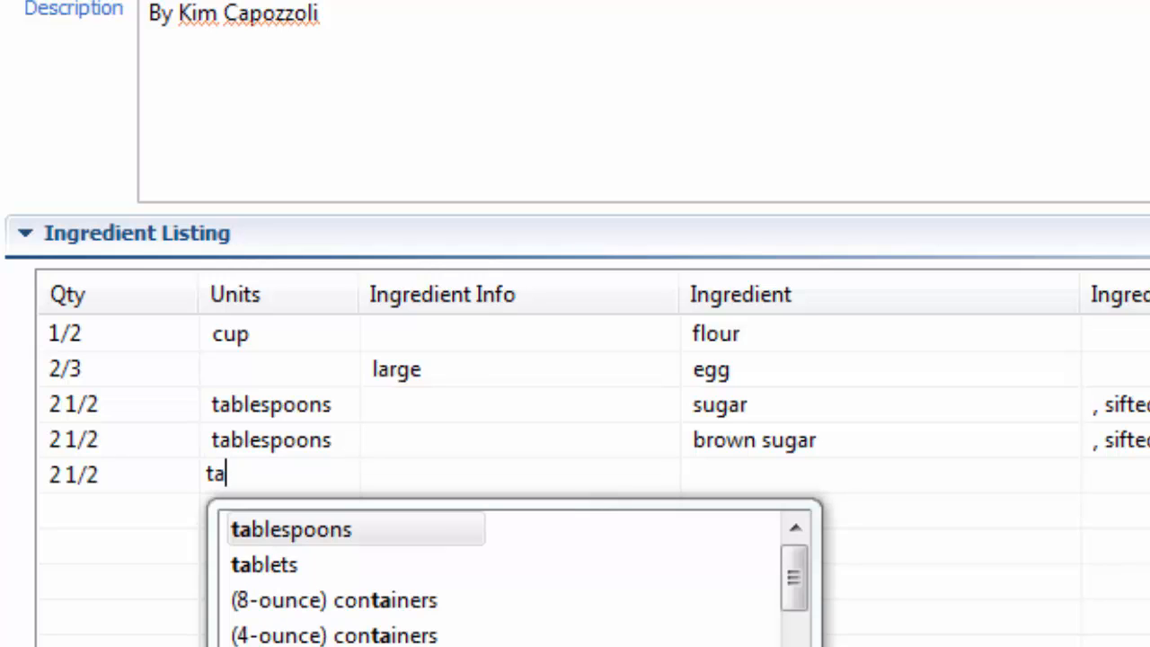
{"action": "key", "text": "Tab"}
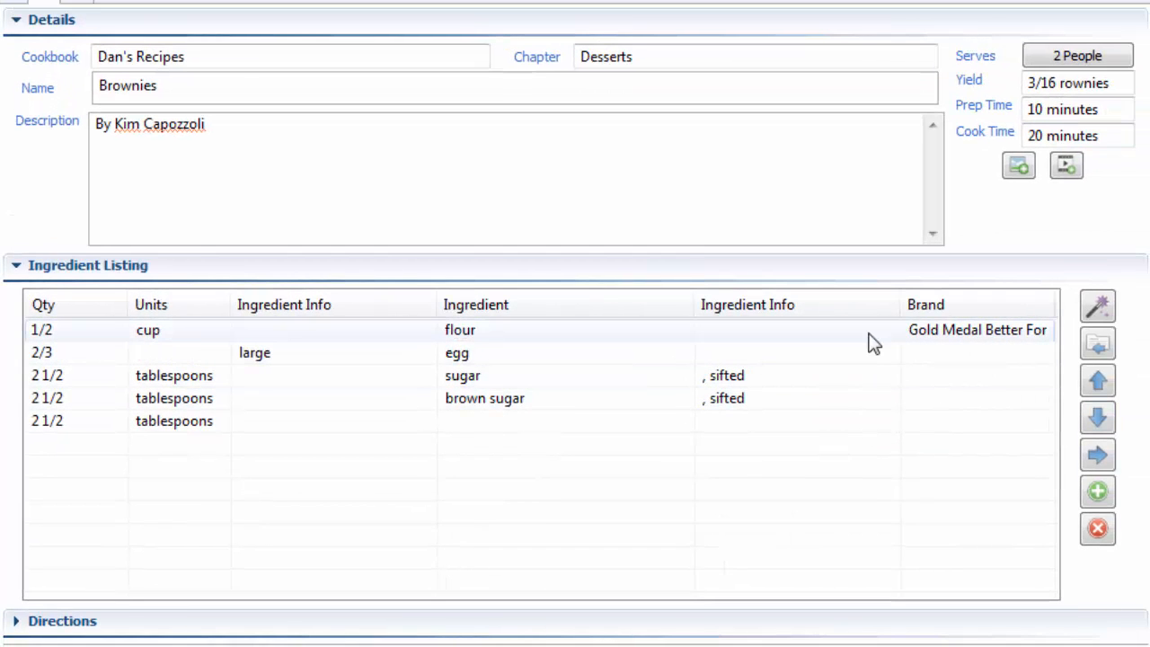
- Delete the flour, egg, sugar and remaining ingredient rows
{"action": "left_click", "coordinate": [1092, 541]}
{"action": "left_click", "coordinate": [1092, 541]}
{"action": "left_click", "coordinate": [1092, 541]}
{"action": "left_click", "coordinate": [1091, 541]}
{"action": "left_click", "coordinate": [1092, 541]}
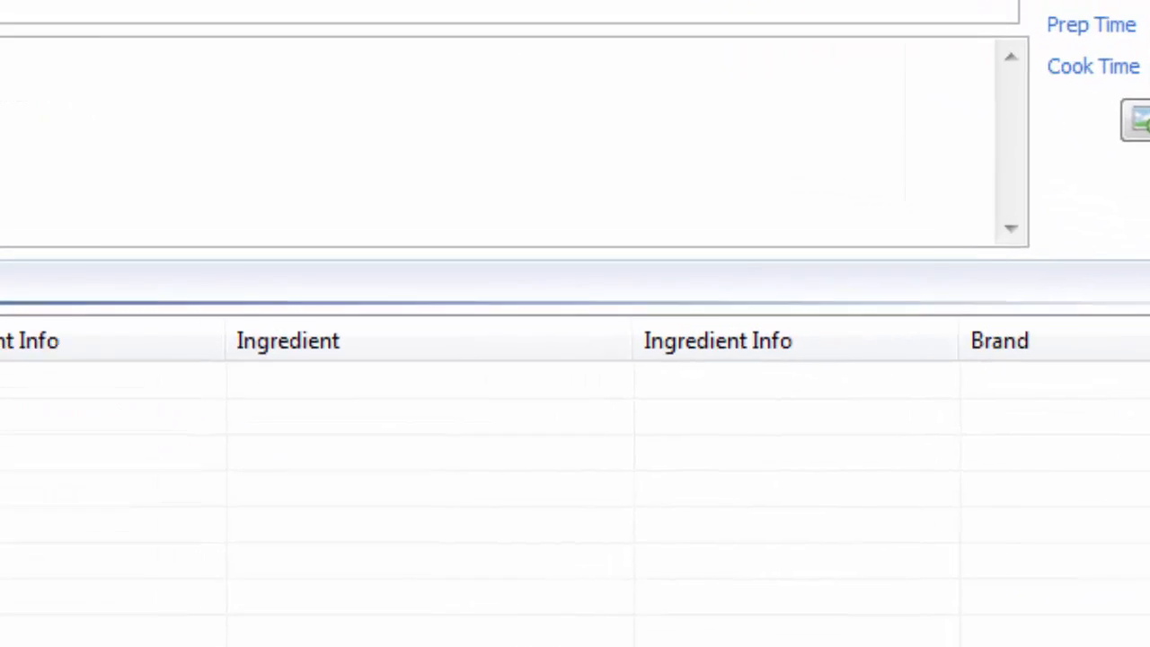
- Import 4 large eggs and both sifted sugars via Snag-It, then delete the blank and eggs rows
{"action": "left_click", "coordinate": [1136, 120]}
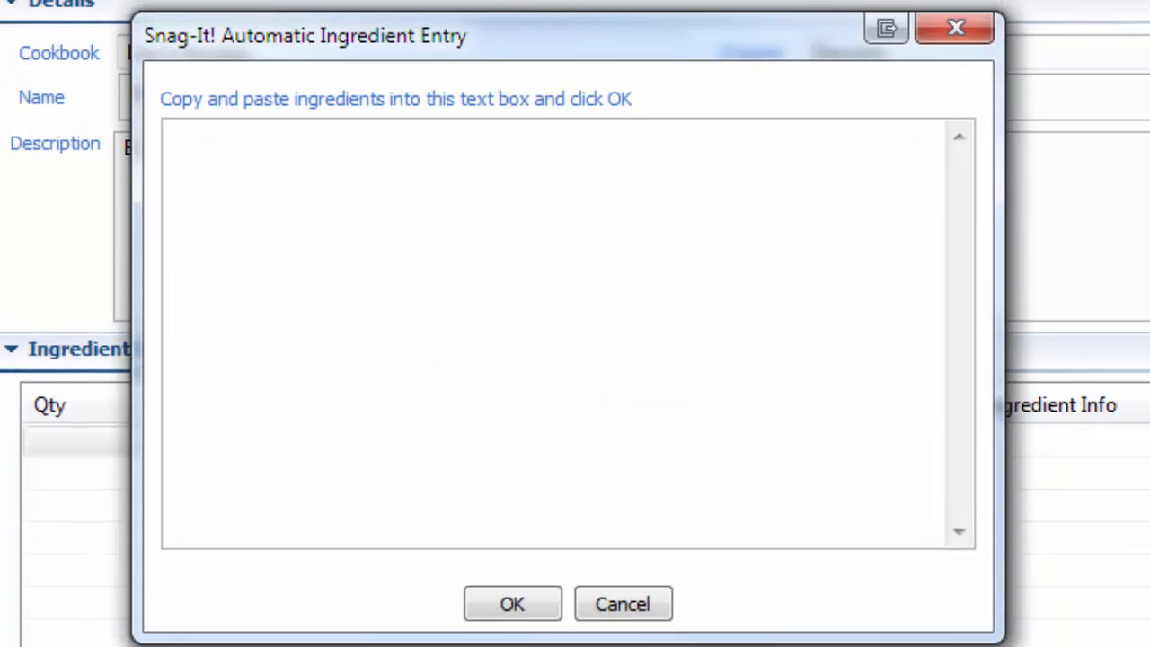
{"action": "type", "text": "4 large eggs"}
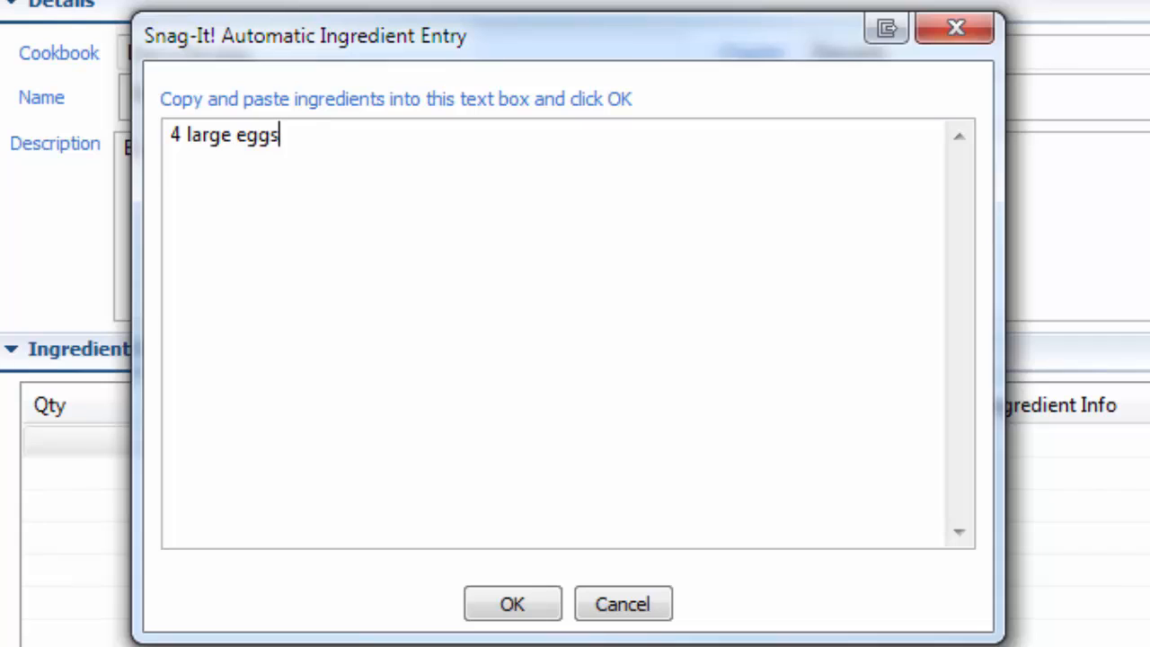
{"action": "key", "text": "Return"}
{"action": "type", "text": "1 cup sug"}
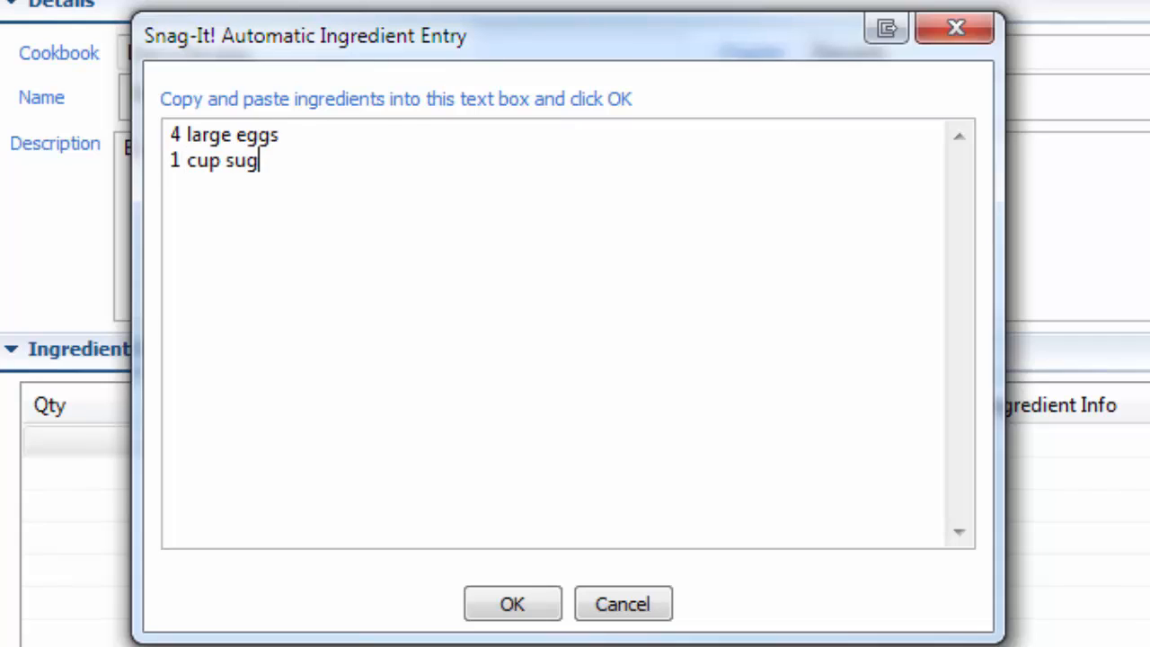
{"action": "type", "text": "ar, sifted"}
{"action": "key", "text": "Return"}
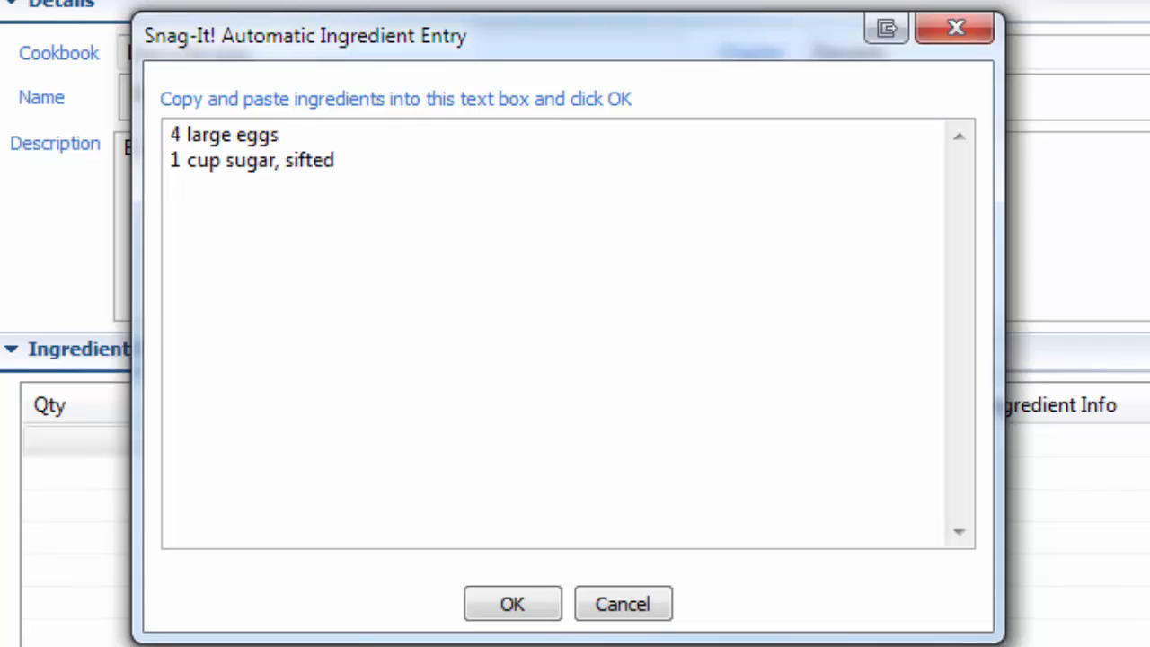
{"action": "type", "text": "1 cup bro"}
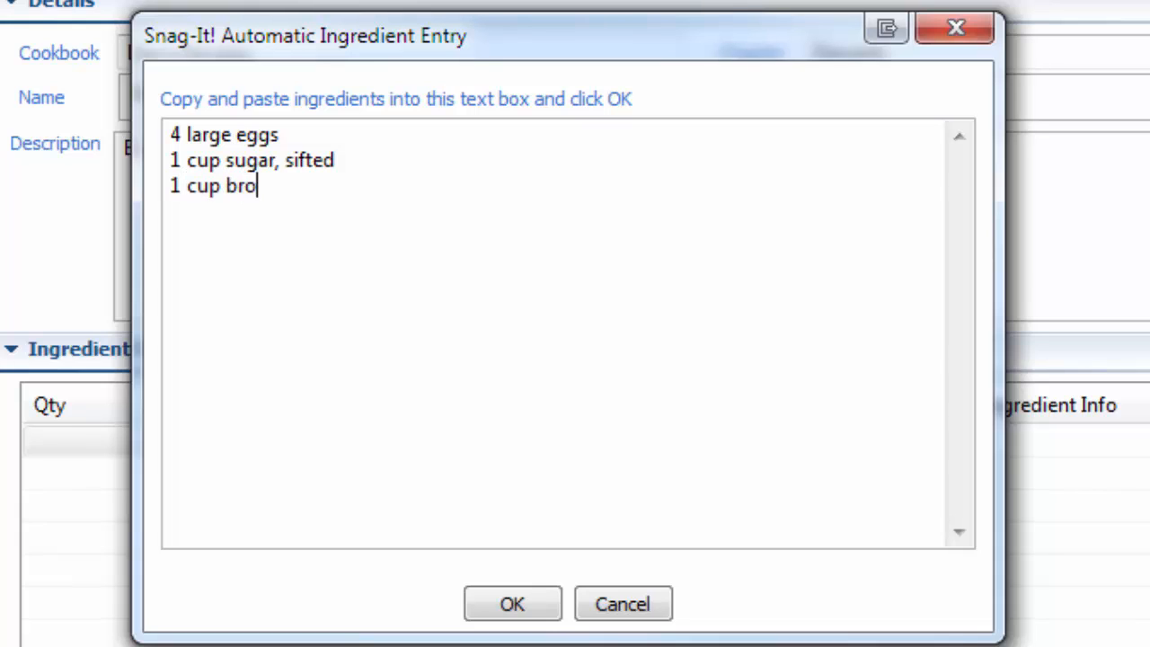
{"action": "type", "text": "wn sugar, sifted"}
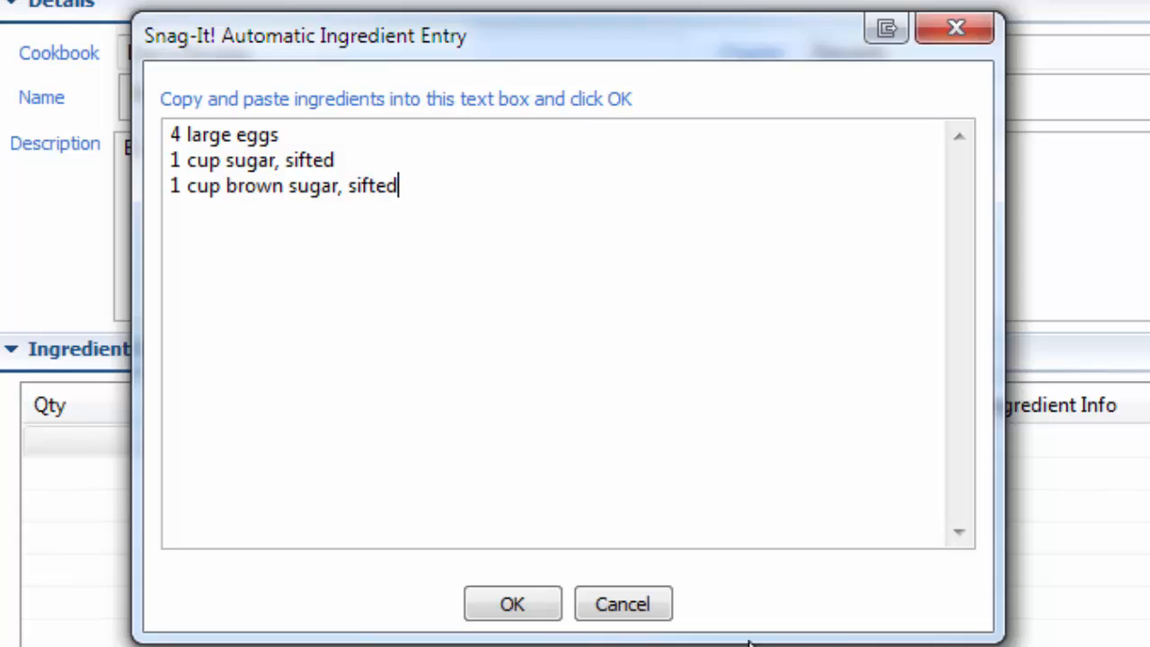
{"action": "left_click", "coordinate": [532, 606]}
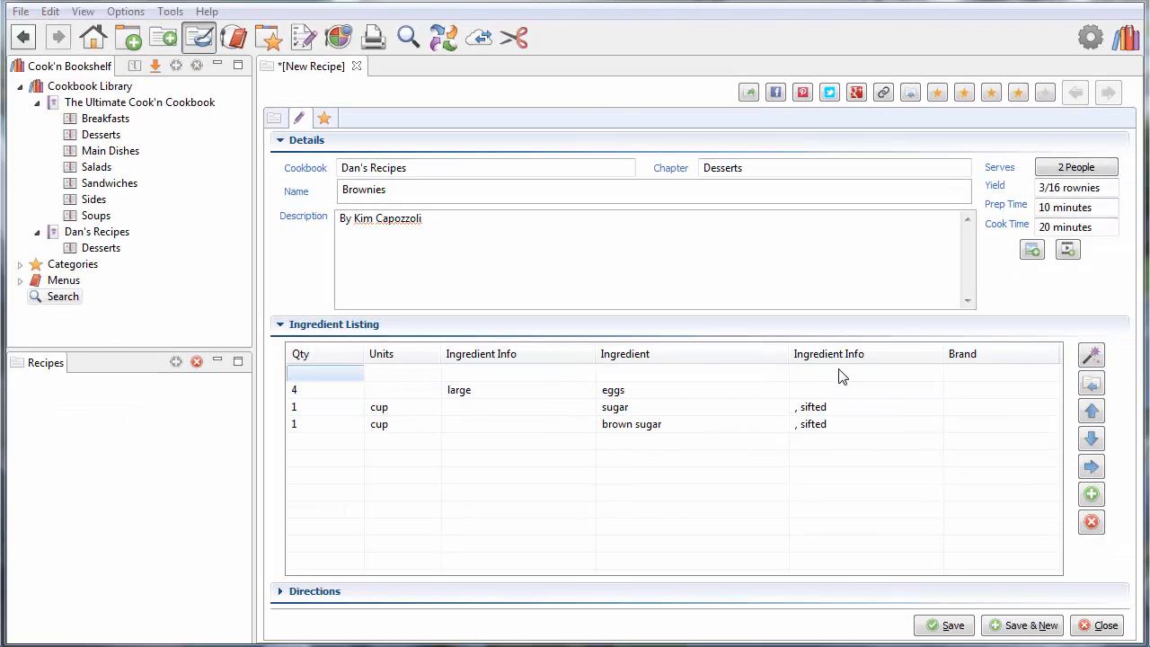
{"action": "left_click", "coordinate": [1096, 526]}
- Delete the last sugar rows and bring Notepad's recipe notes to the front
{"action": "left_click", "coordinate": [1098, 527]}
{"action": "left_click", "coordinate": [1098, 527]}
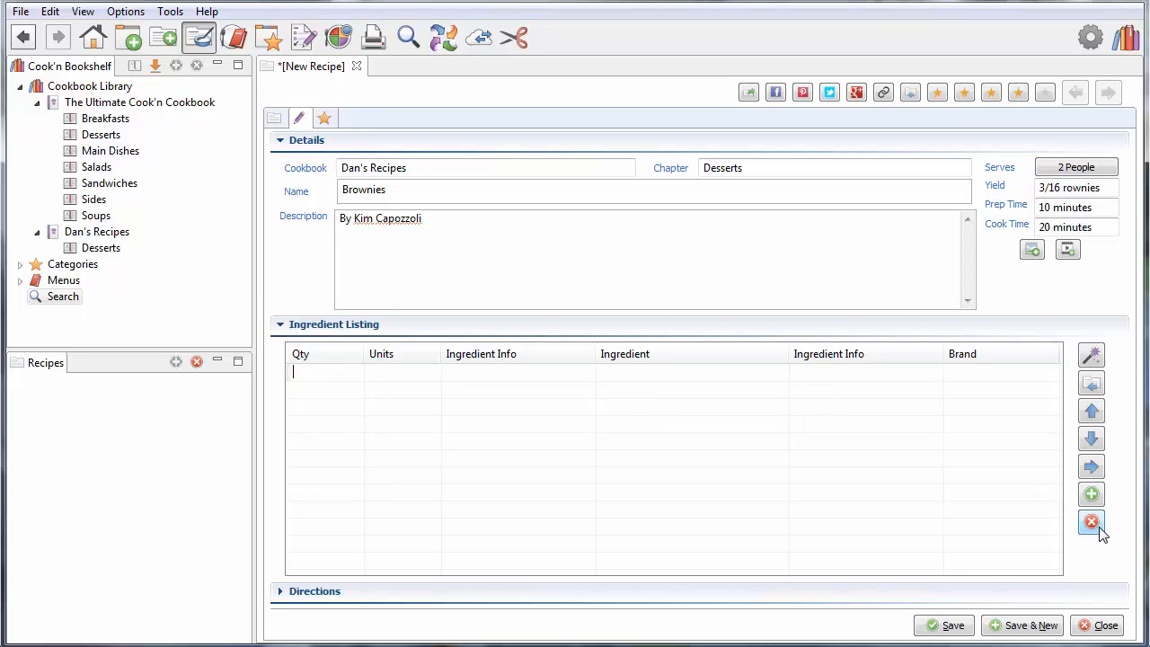
{"action": "key", "text": "alt+Tab"}
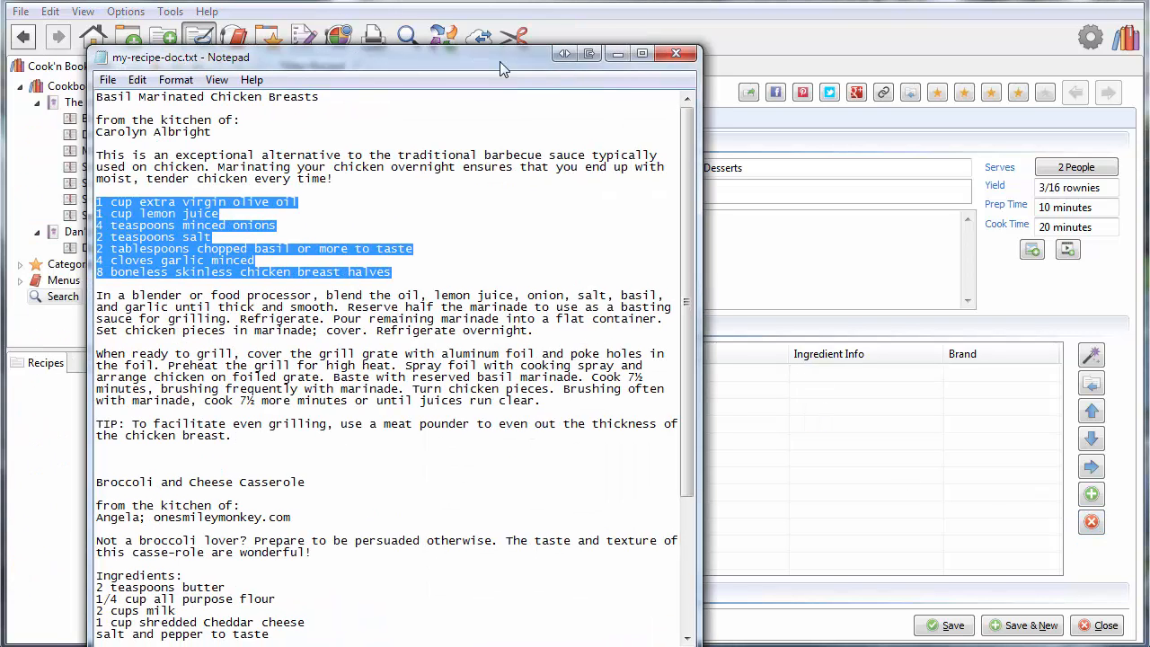
{"action": "left_click_drag", "start_coordinate": [499, 61], "coordinate": [345, 19]}
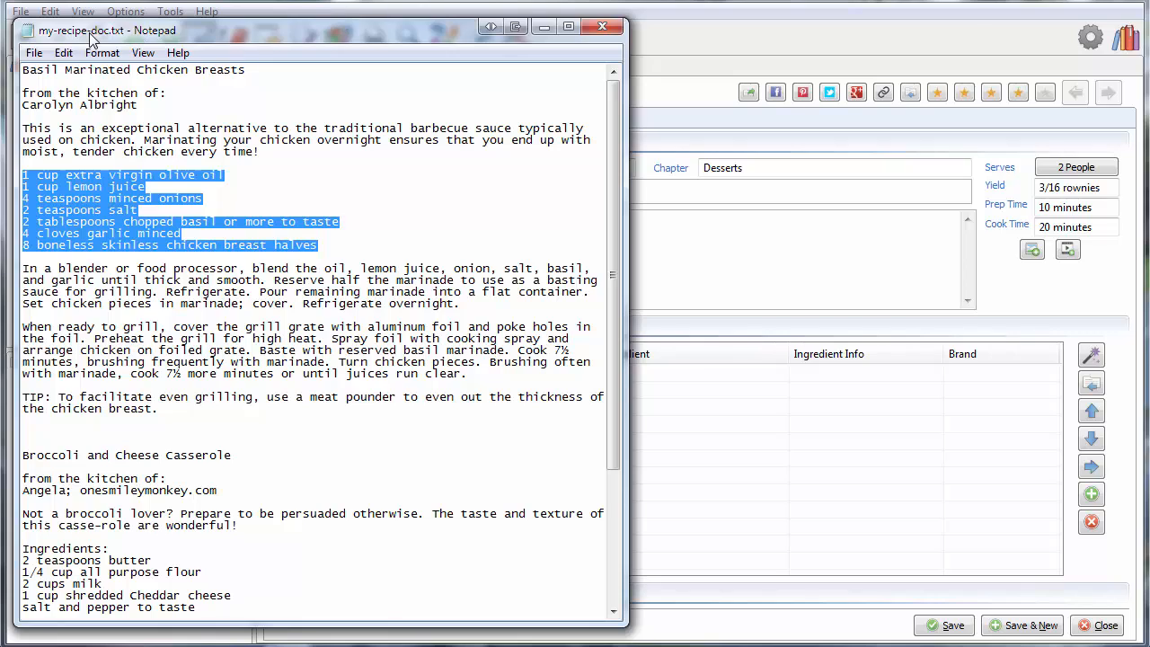
- Copy the seven Basil Marinated Chicken Breasts ingredient lines and return to Cook'n
{"action": "left_click", "coordinate": [144, 134]}
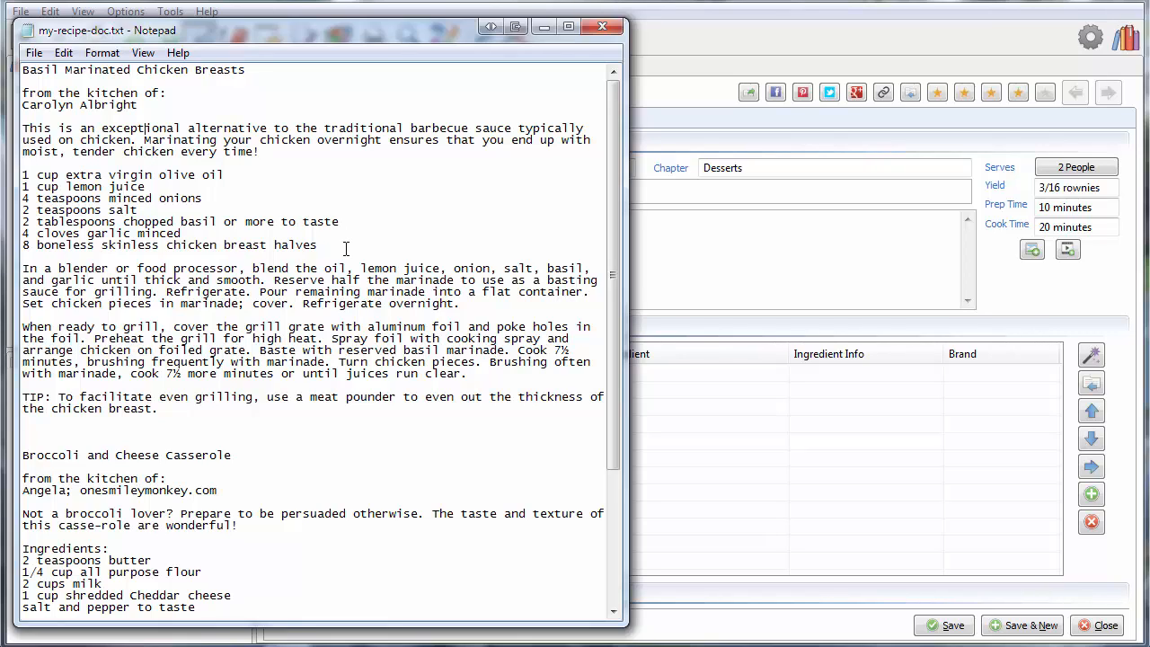
{"action": "left_click_drag", "start_coordinate": [346, 248], "coordinate": [22, 175]}
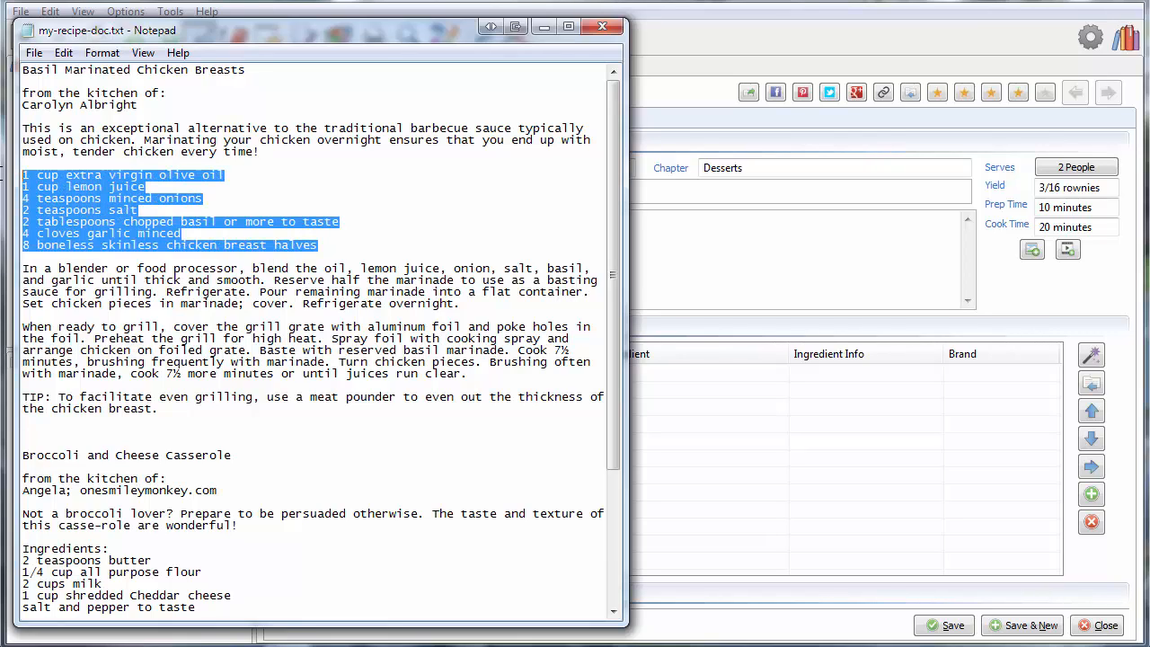
{"action": "right_click", "coordinate": [113, 191]}
{"action": "left_click", "coordinate": [154, 256]}
{"action": "left_click", "coordinate": [758, 16]}
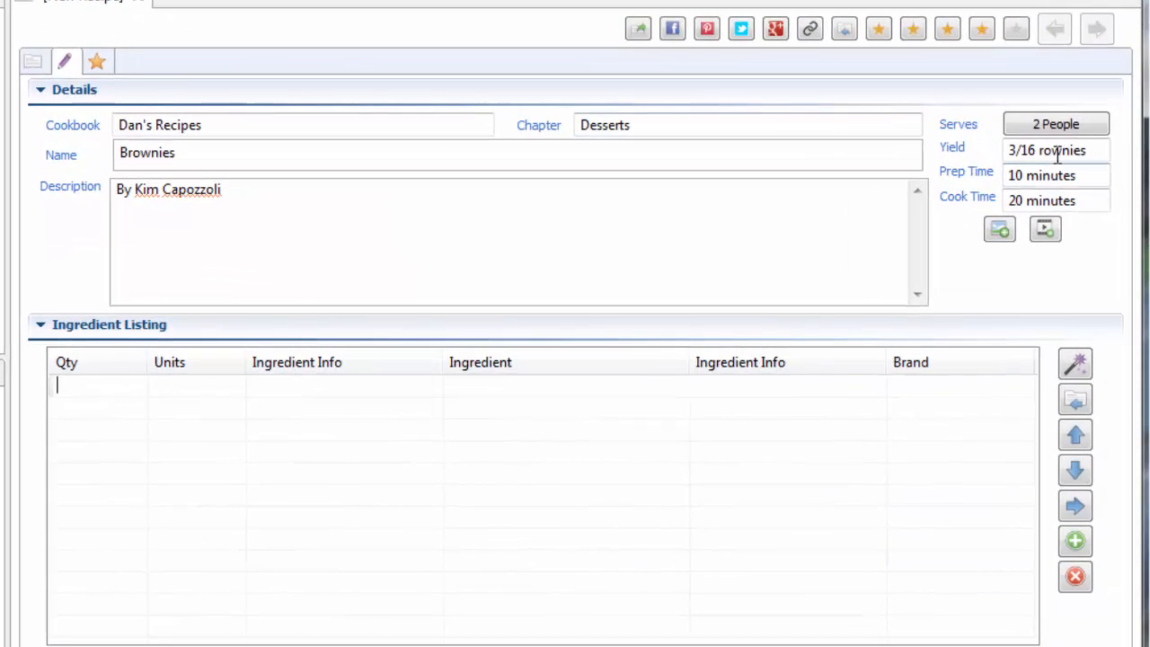
- Paste the seven chicken-marinade lines into Snag-It and import them, from olive oil to chicken breasts
{"action": "left_click", "coordinate": [1079, 361]}
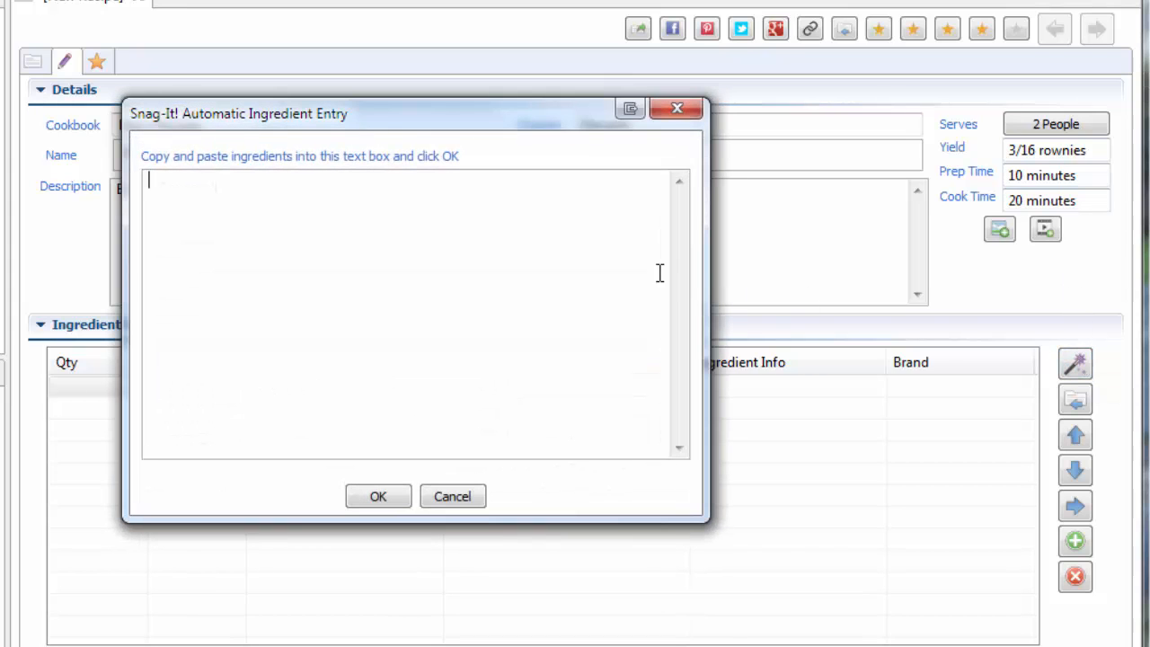
{"action": "right_click", "coordinate": [282, 231]}
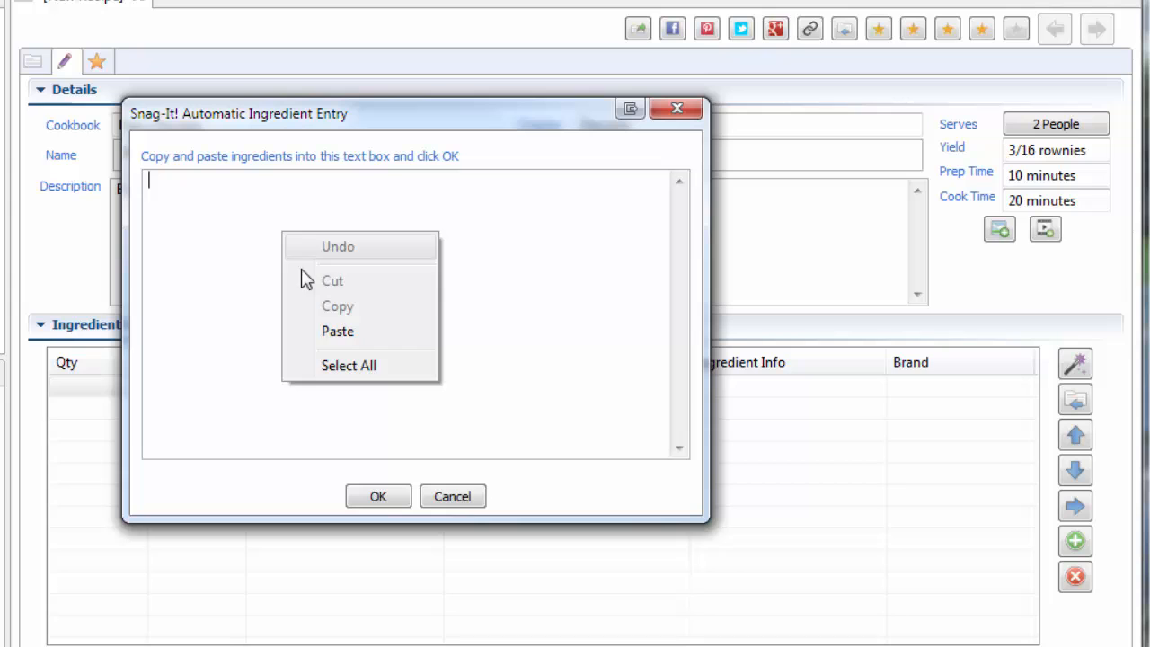
{"action": "left_click", "coordinate": [332, 331]}
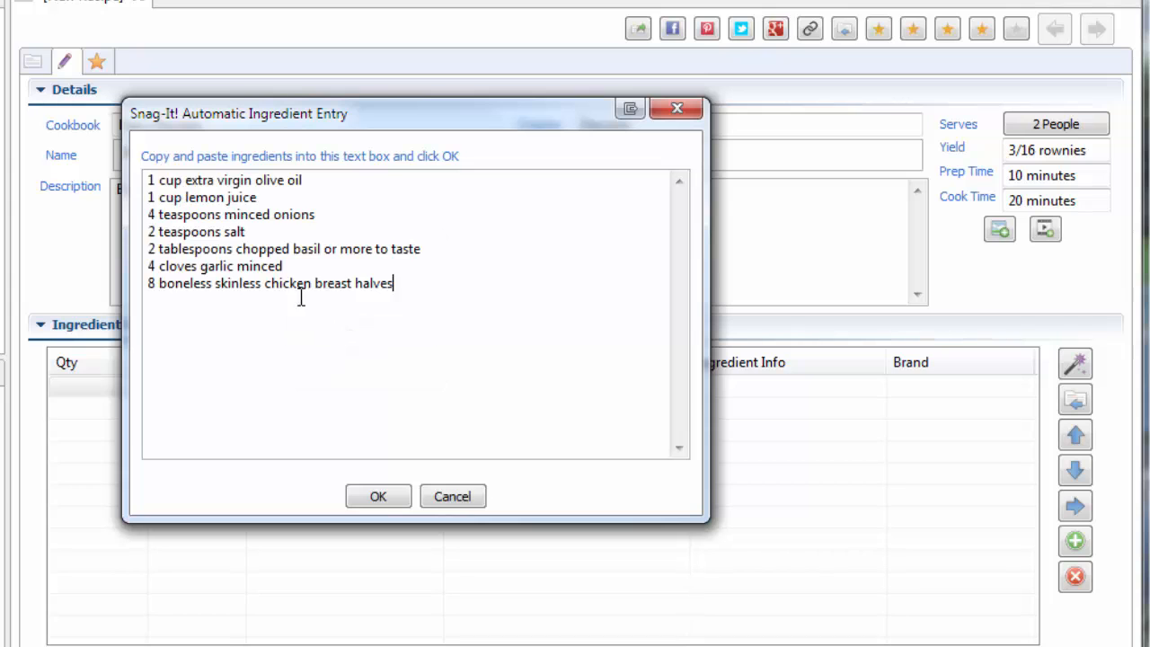
{"action": "left_click", "coordinate": [379, 493]}
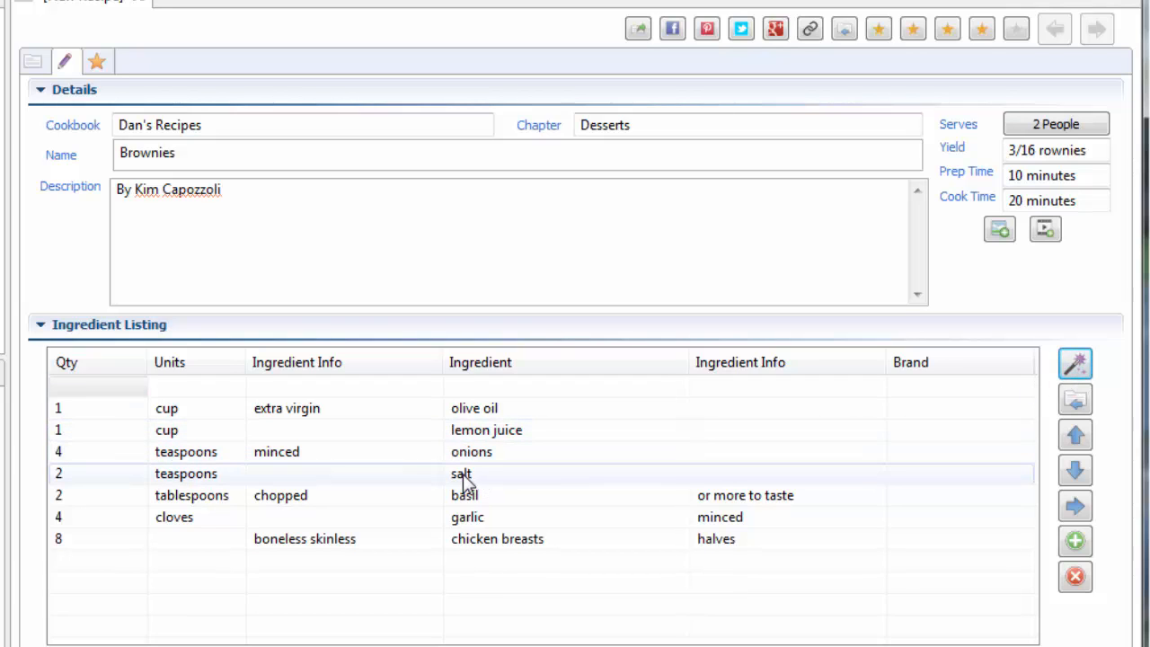
{"action": "left_click", "coordinate": [139, 565]}
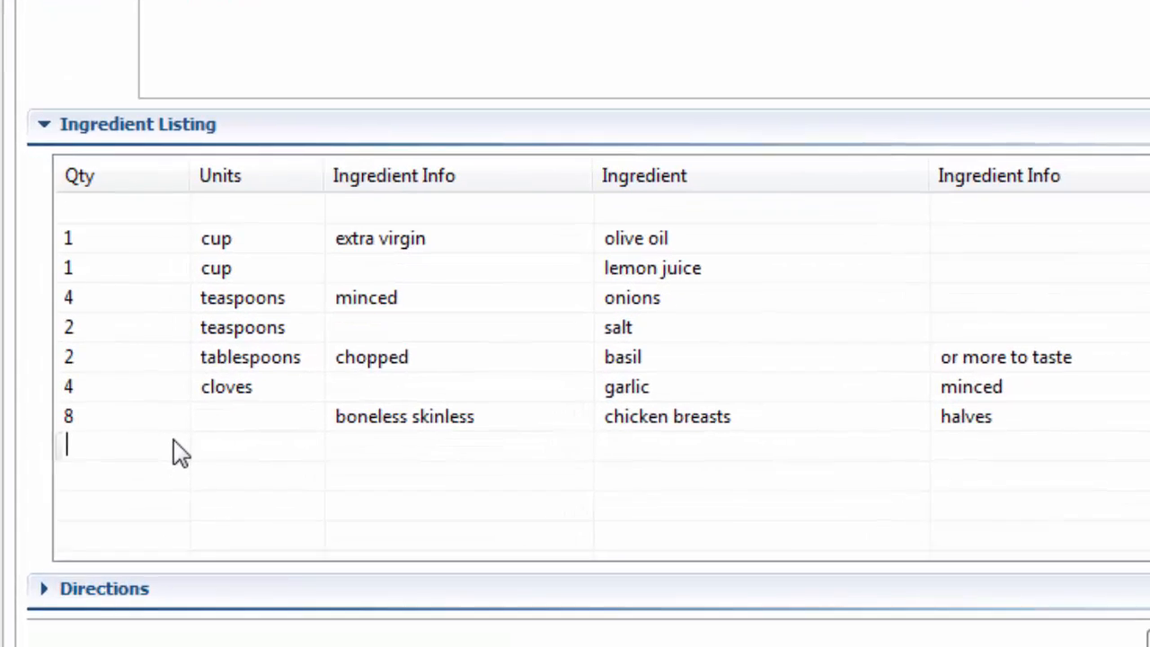
- Add a row reading 1 (6-ounce) jar wheat bread
{"action": "type", "text": "1"}
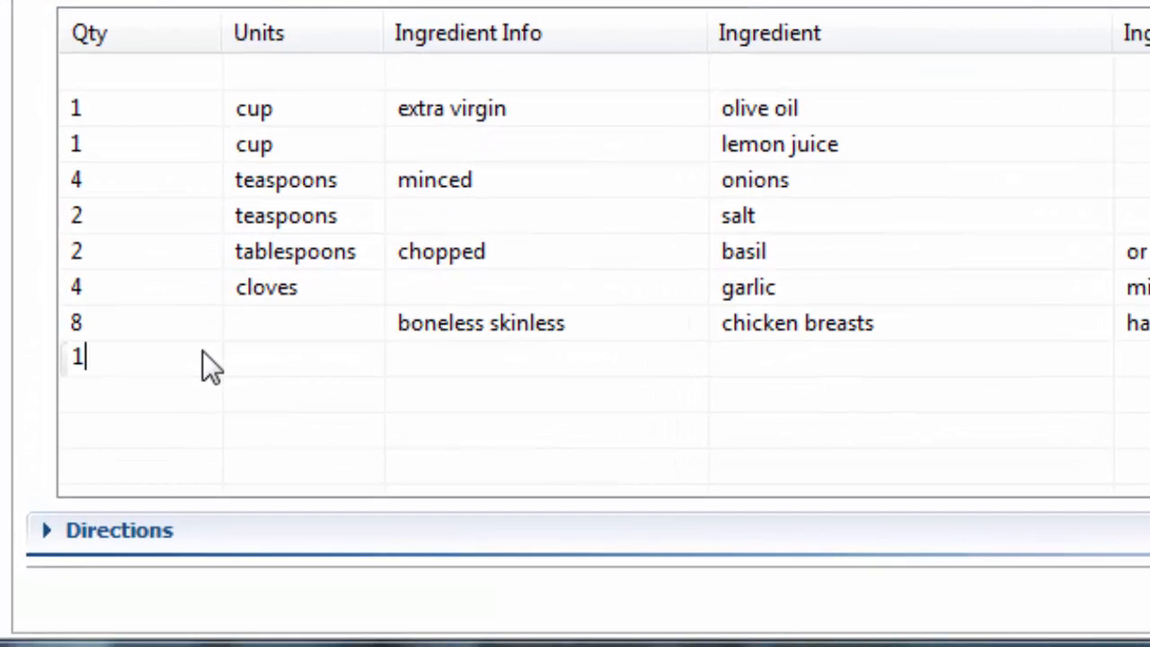
{"action": "key", "text": "Tab"}
{"action": "type", "text": "6"}
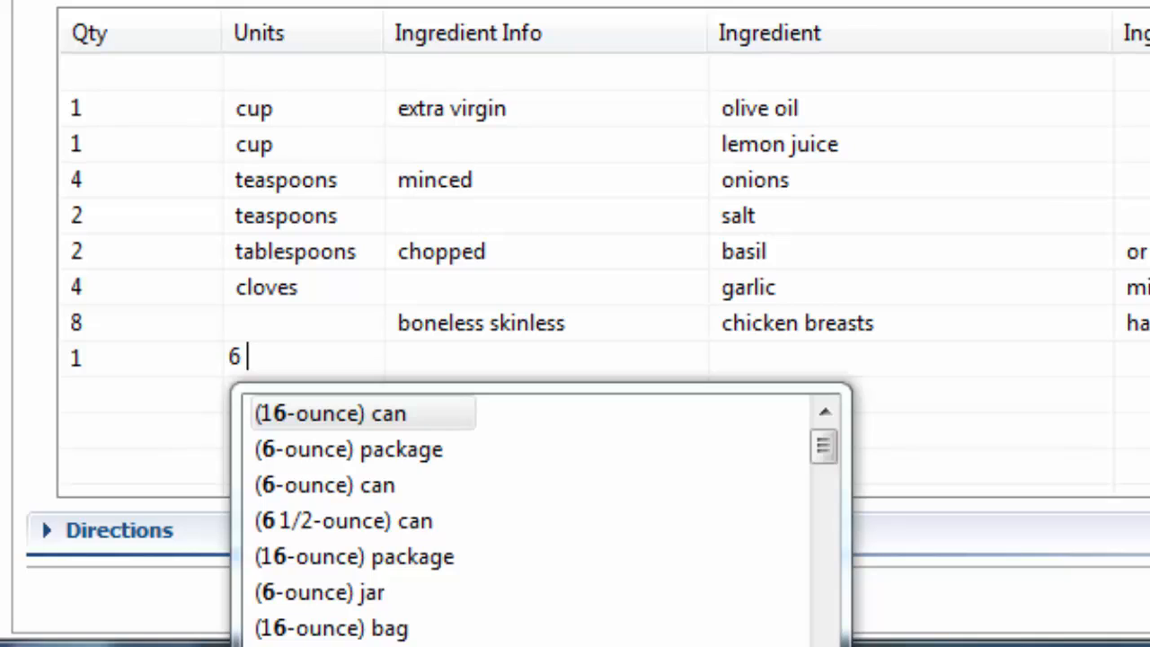
{"action": "type", "text": "j"}
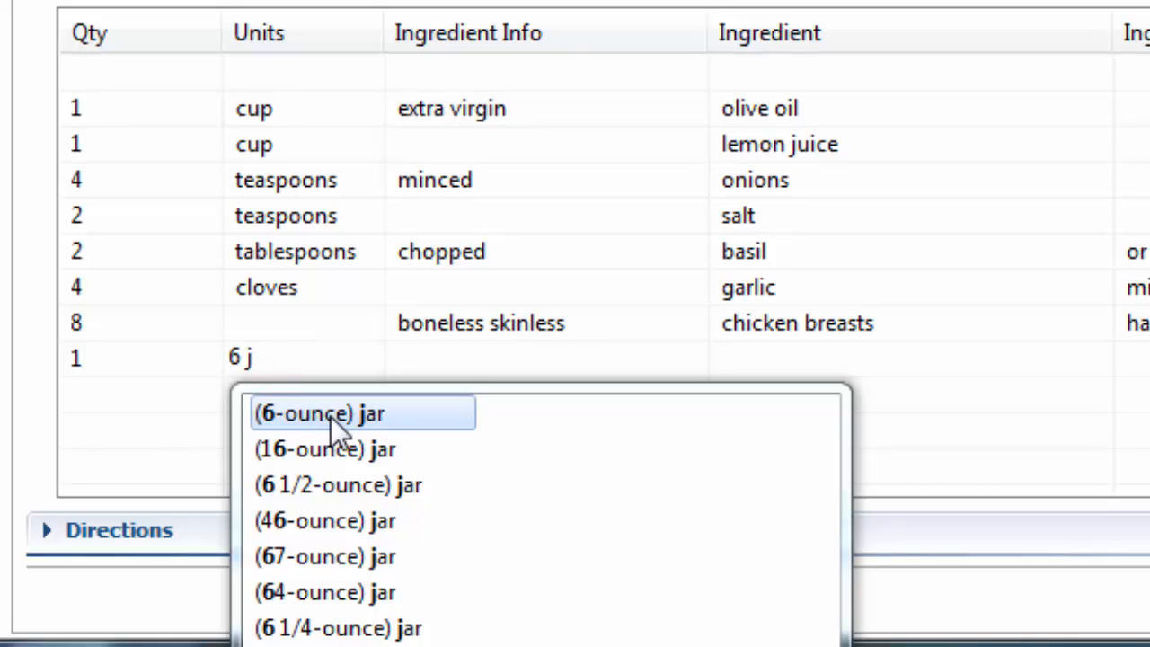
{"action": "left_click", "coordinate": [420, 420]}
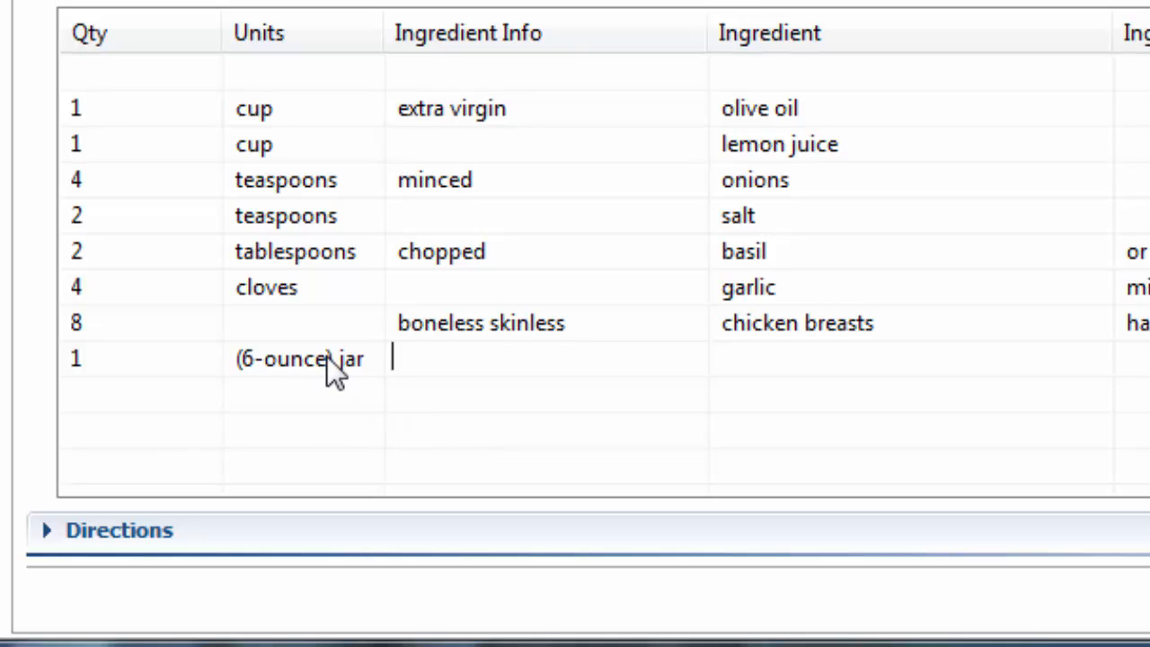
{"action": "key", "text": "Tab"}
{"action": "type", "text": "w"}
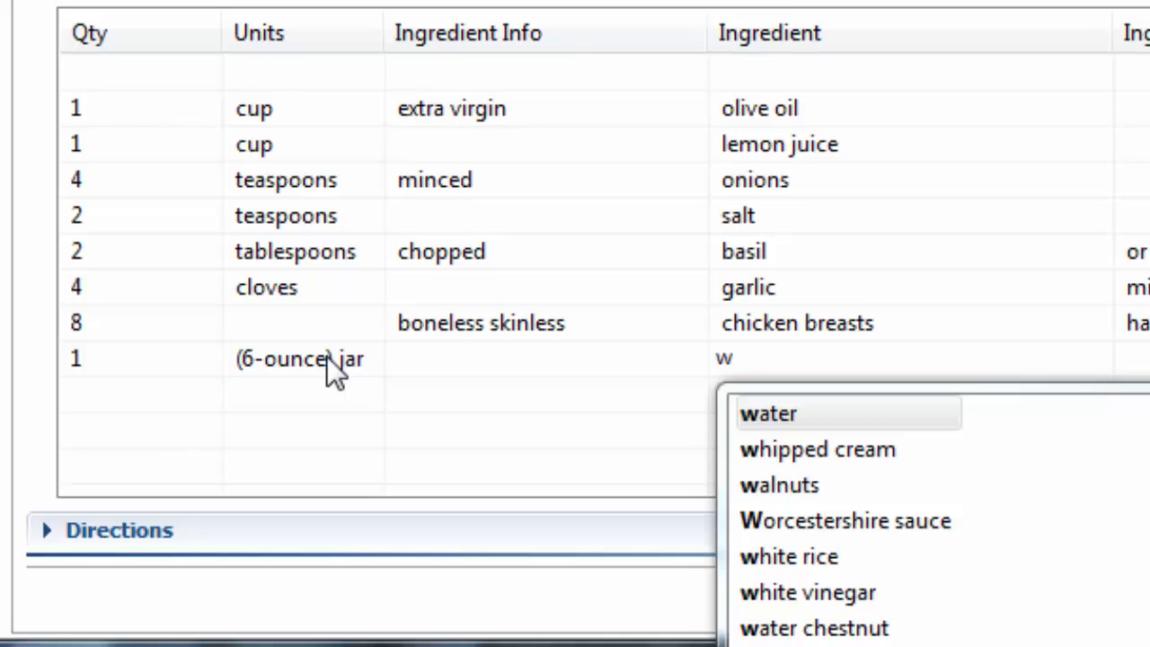
{"action": "type", "text": "he"}
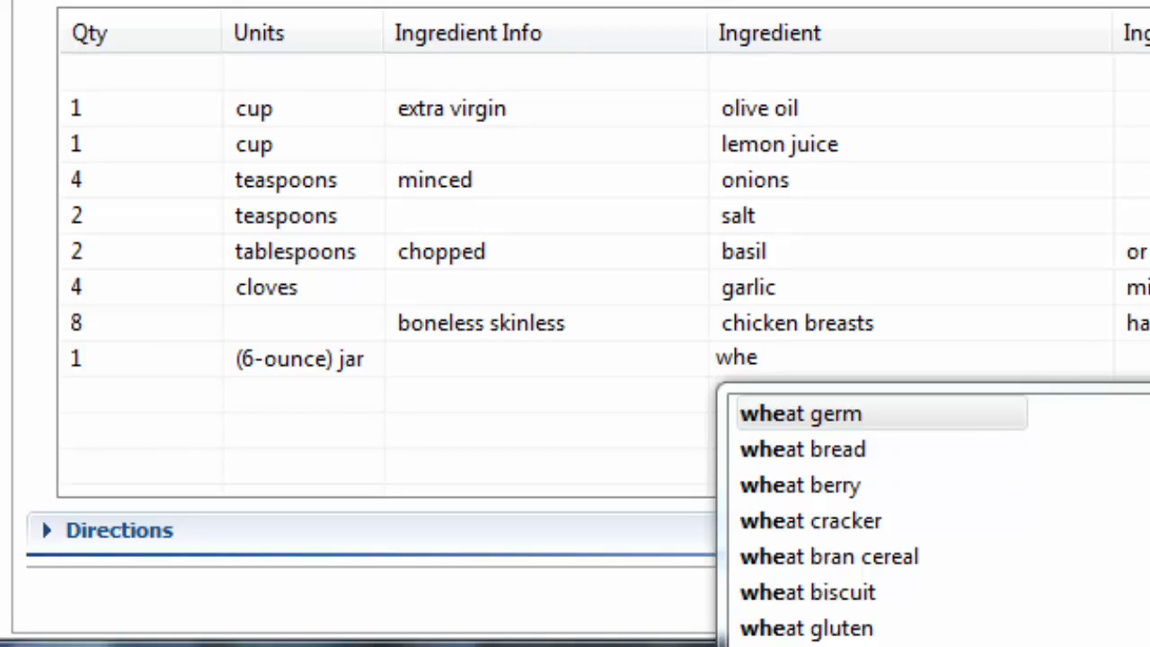
{"action": "type", "text": "b"}
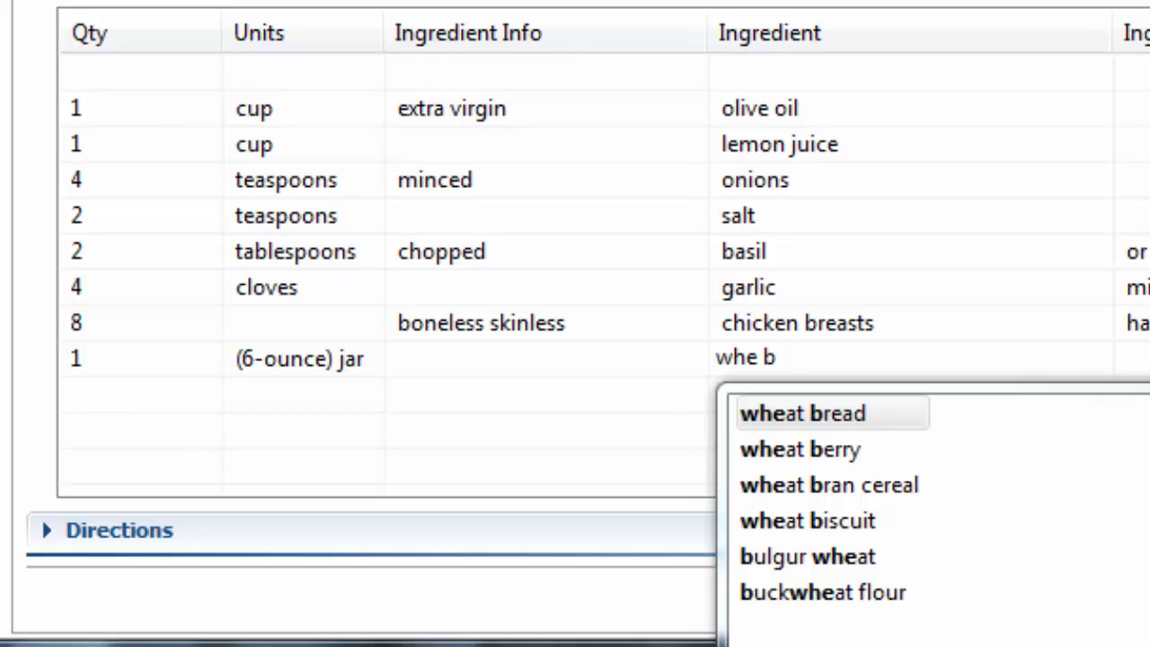
{"action": "key", "text": "Return"}
- Start another row with quantity 2 and unit (14-ounce) bottles
{"action": "type", "text": "2"}
{"action": "key", "text": "Tab"}
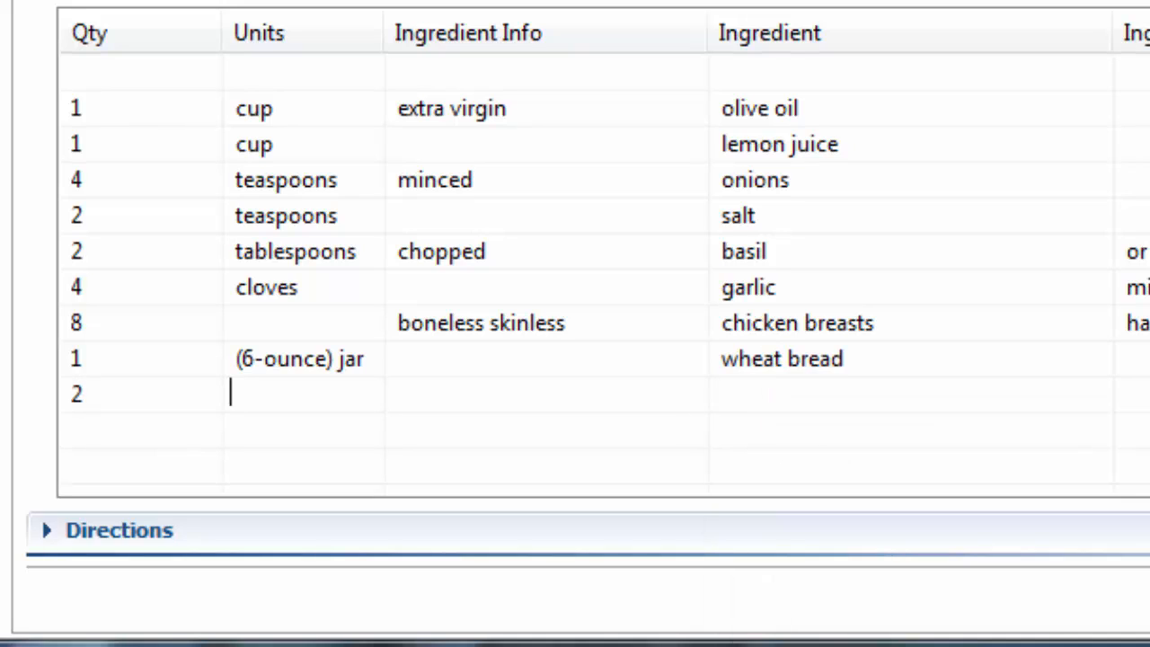
{"action": "type", "text": "14"}
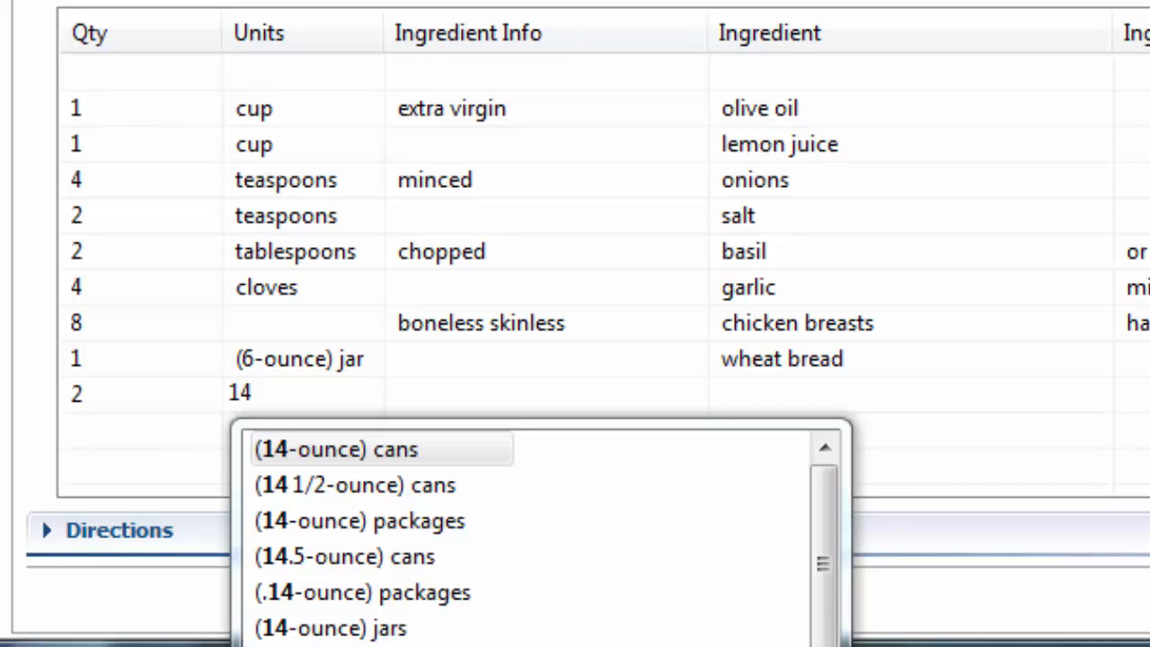
{"action": "type", "text": "b"}
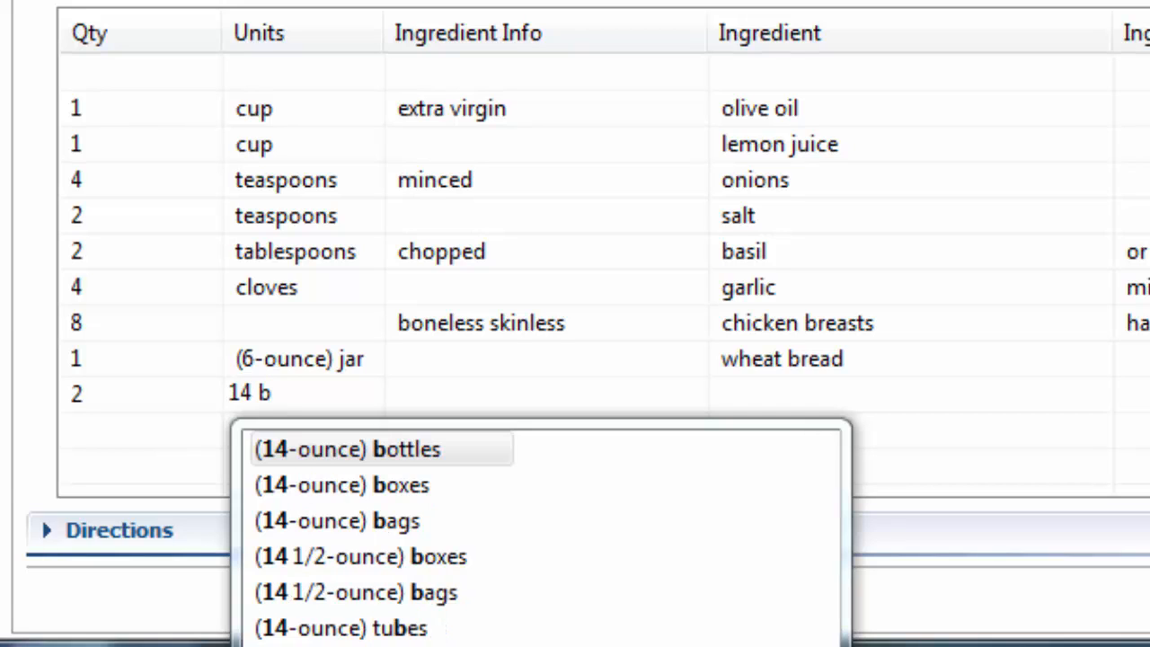
{"action": "key", "text": "Tab"}
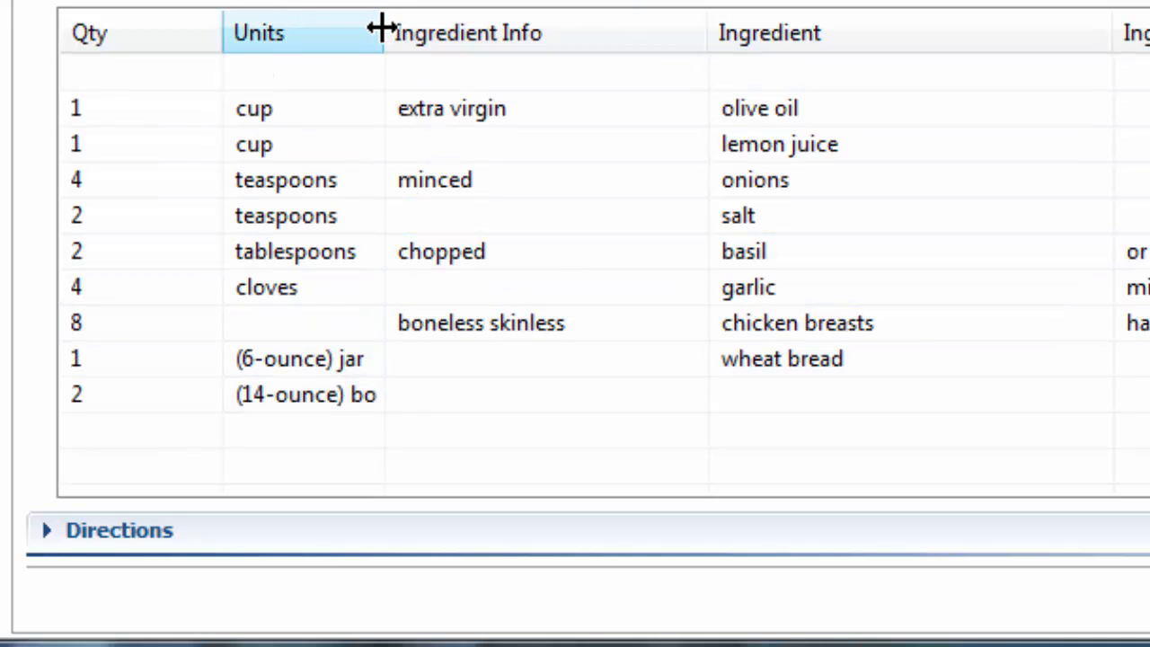
- Widen the Units and Ingredient columns, narrow Qty, and rebalance both Ingredient Info columns
{"action": "left_click_drag", "start_coordinate": [380, 32], "coordinate": [444, 22]}
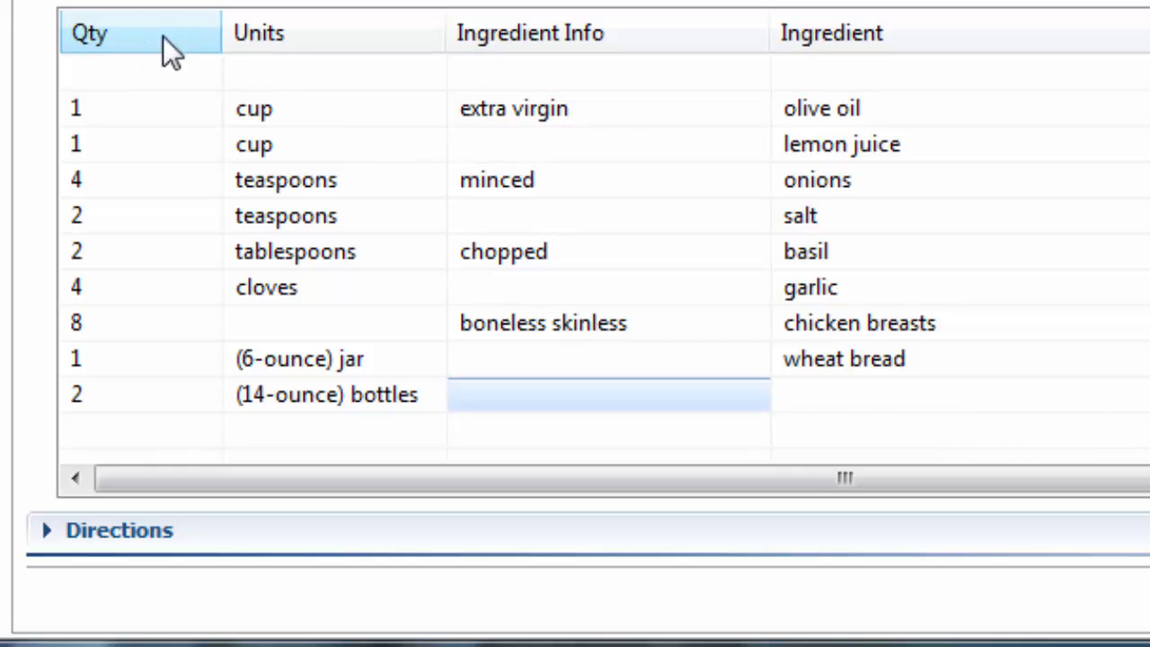
{"action": "left_click_drag", "start_coordinate": [223, 33], "coordinate": [146, 23]}
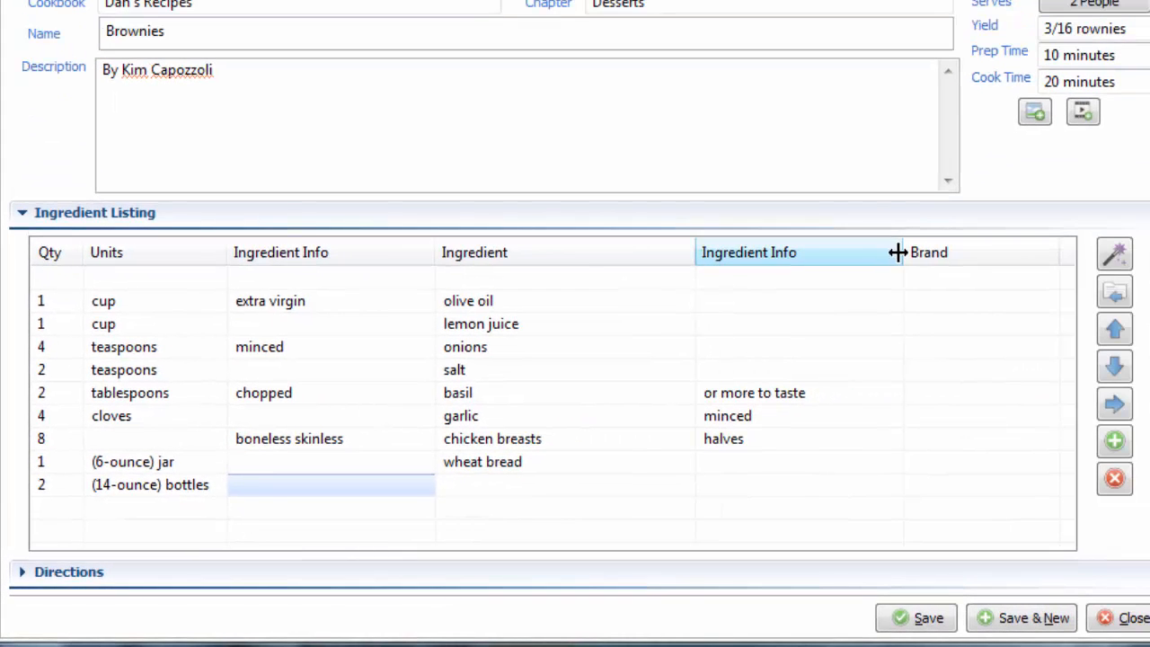
{"action": "left_click_drag", "start_coordinate": [898, 253], "coordinate": [979, 253]}
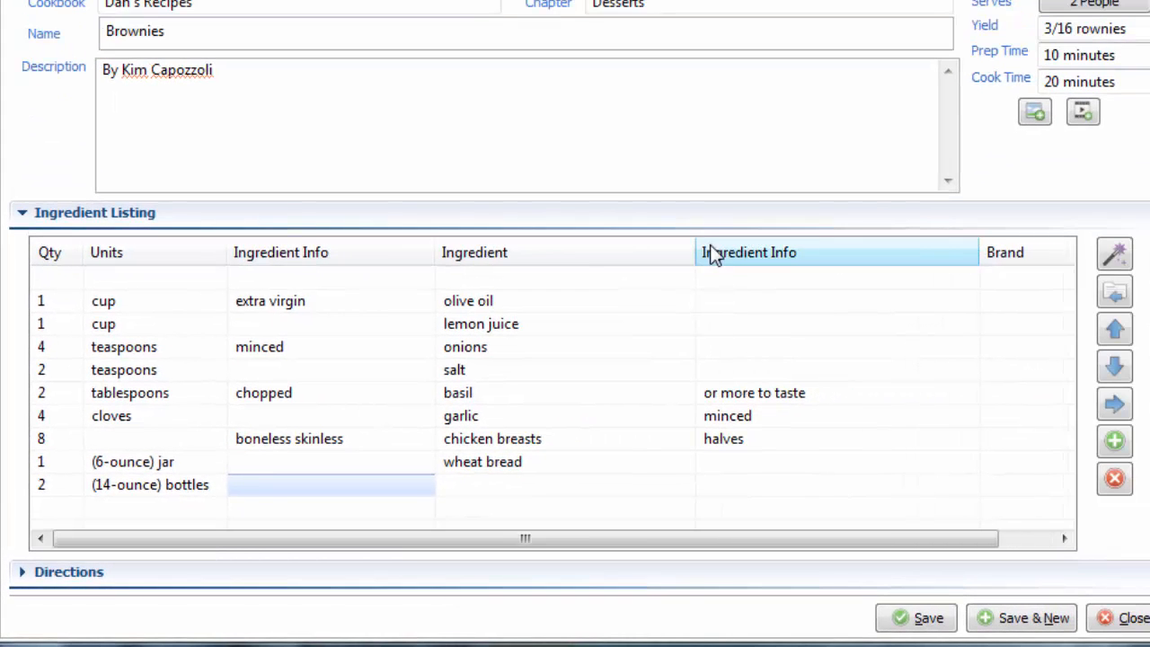
{"action": "left_click_drag", "start_coordinate": [694, 246], "coordinate": [745, 246]}
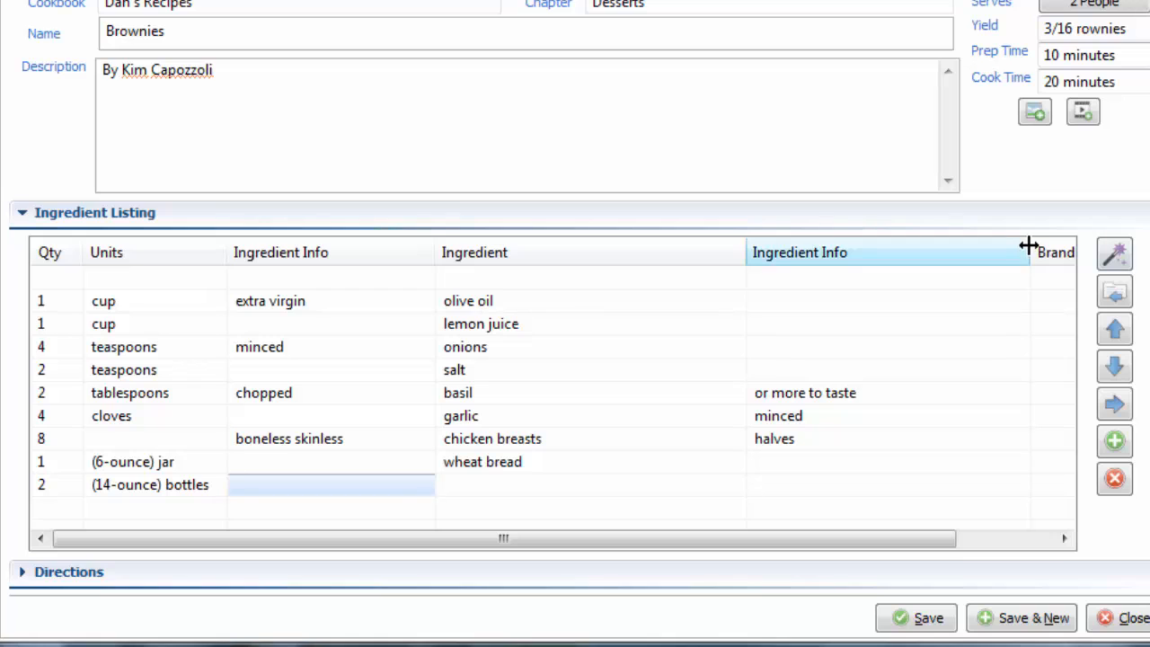
{"action": "left_click_drag", "start_coordinate": [1029, 246], "coordinate": [985, 244]}
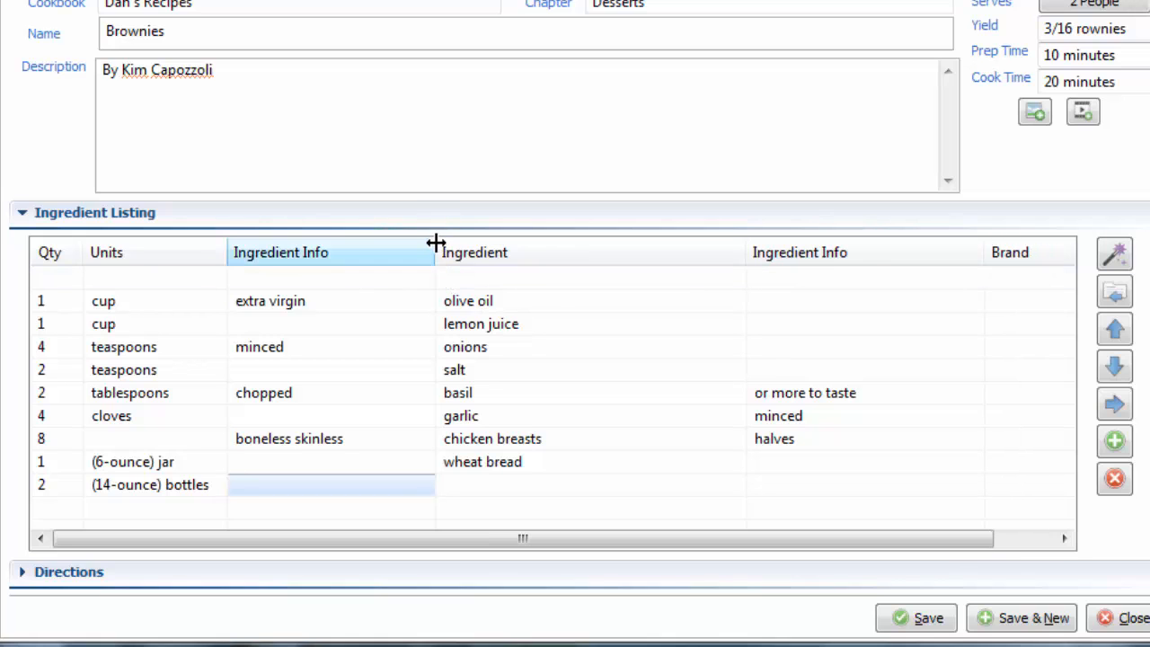
{"action": "left_click_drag", "start_coordinate": [435, 243], "coordinate": [464, 245]}
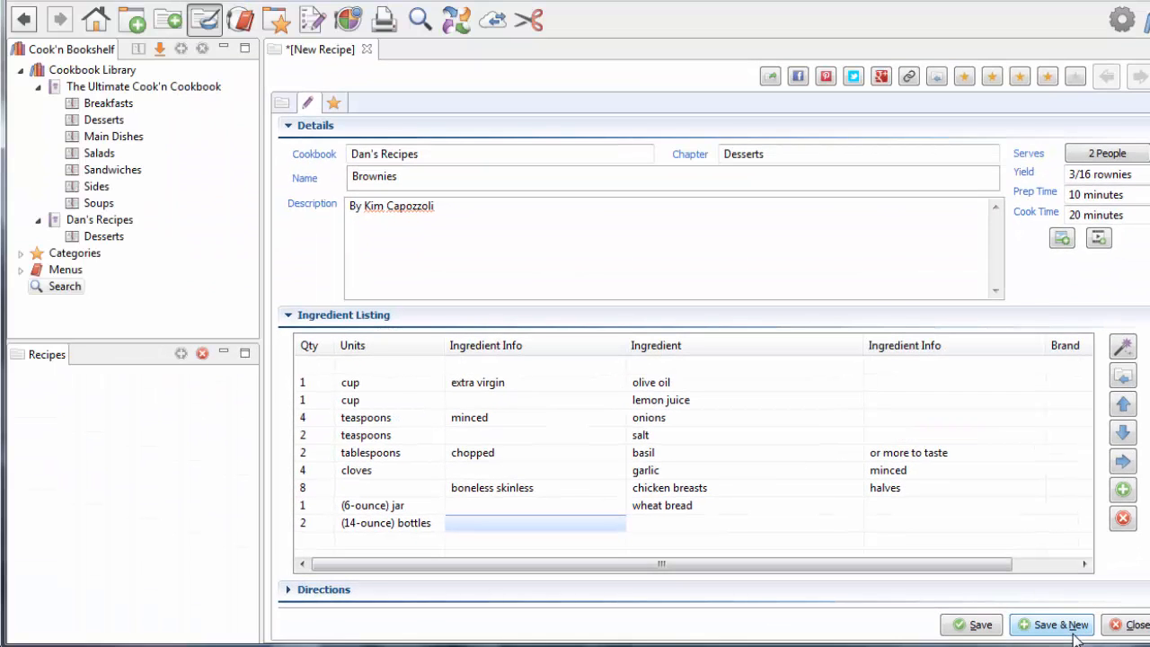
- Save Brownies into Dan's Recipes/Desserts, then open it as a formatted recipe card
{"action": "left_click", "coordinate": [1074, 633]}
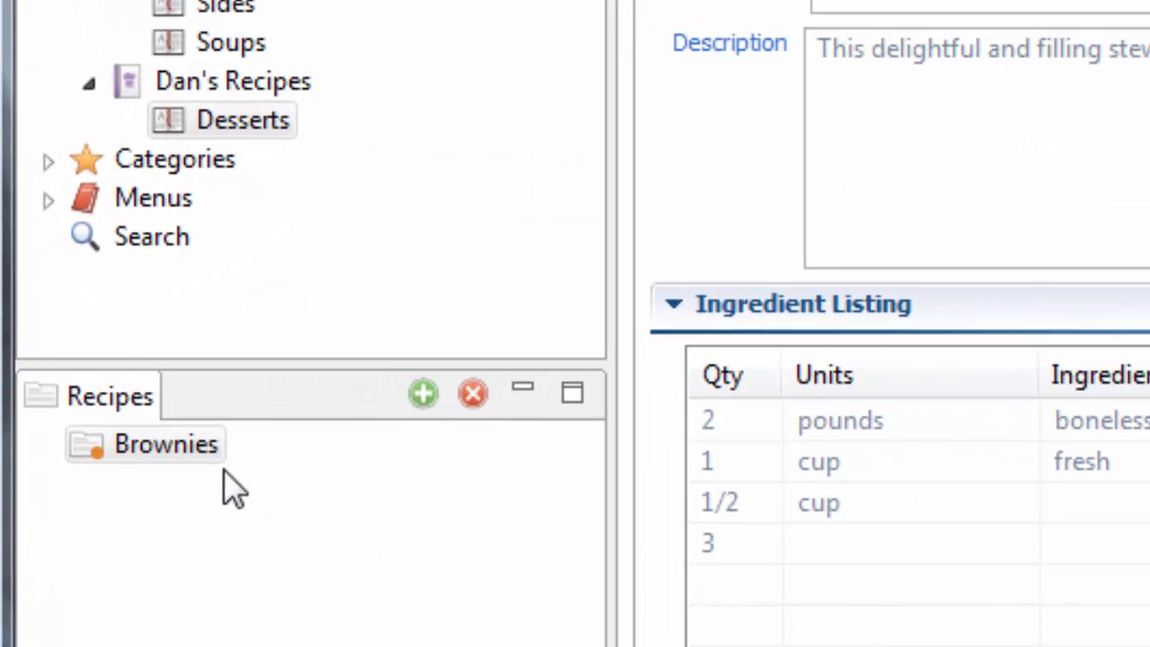
{"action": "left_click", "coordinate": [75, 376]}
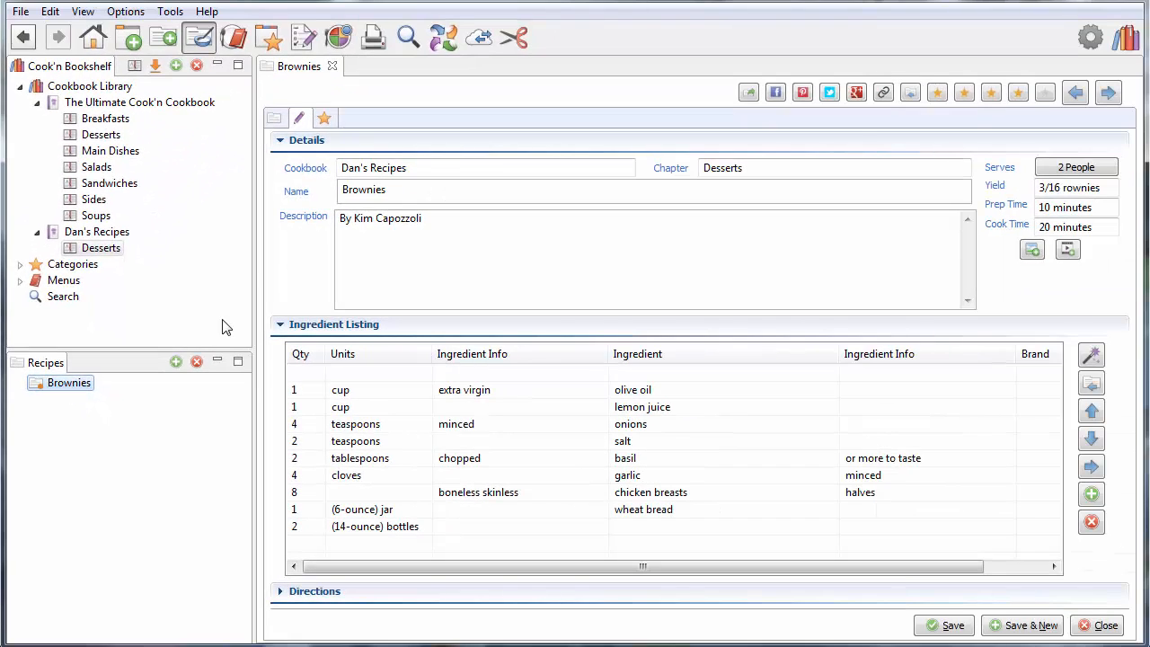
{"action": "left_click", "coordinate": [274, 121]}
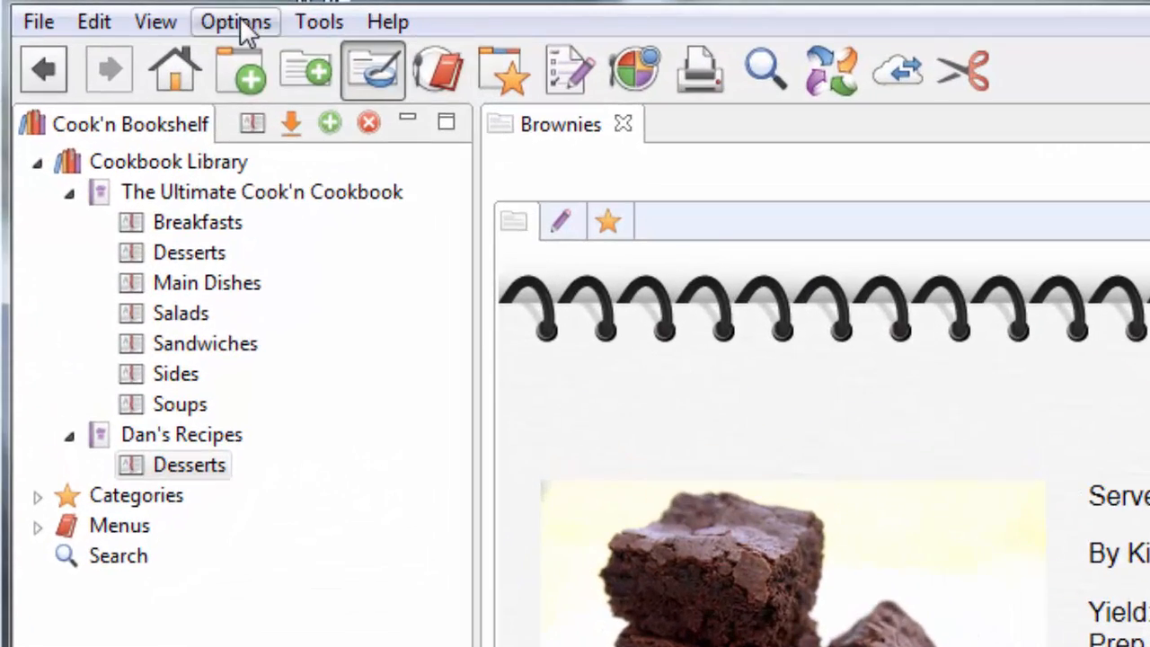
- Apply the Cork Board theme to the Brownies recipe and scroll through the result
{"action": "left_click", "coordinate": [205, 20]}
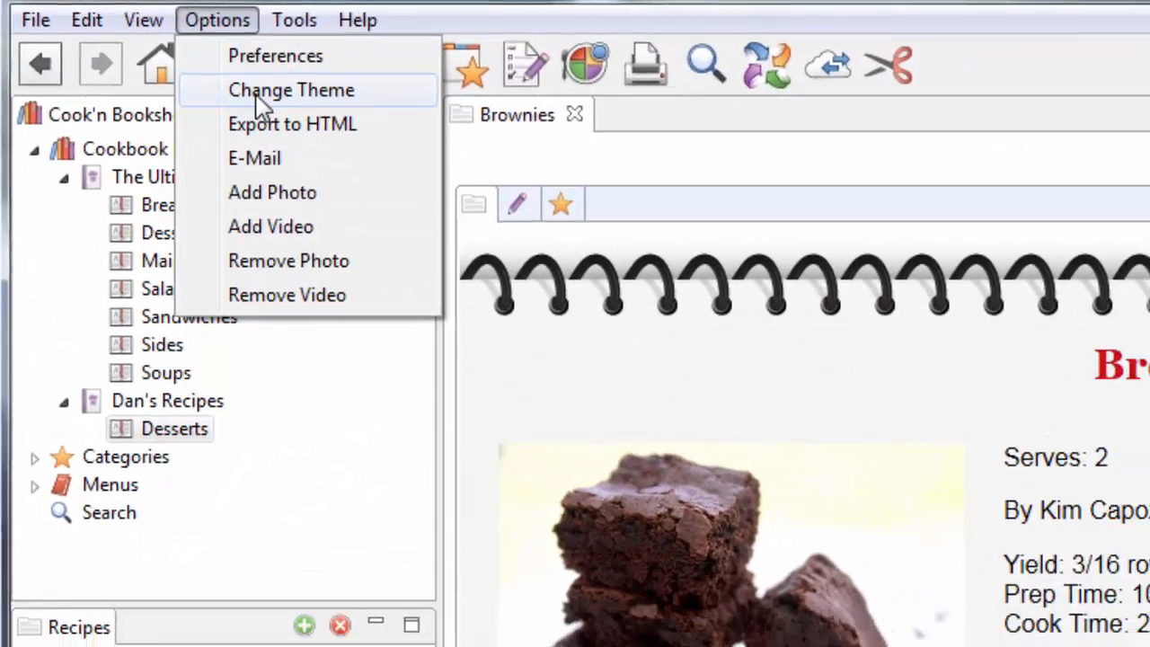
{"action": "left_click", "coordinate": [277, 101]}
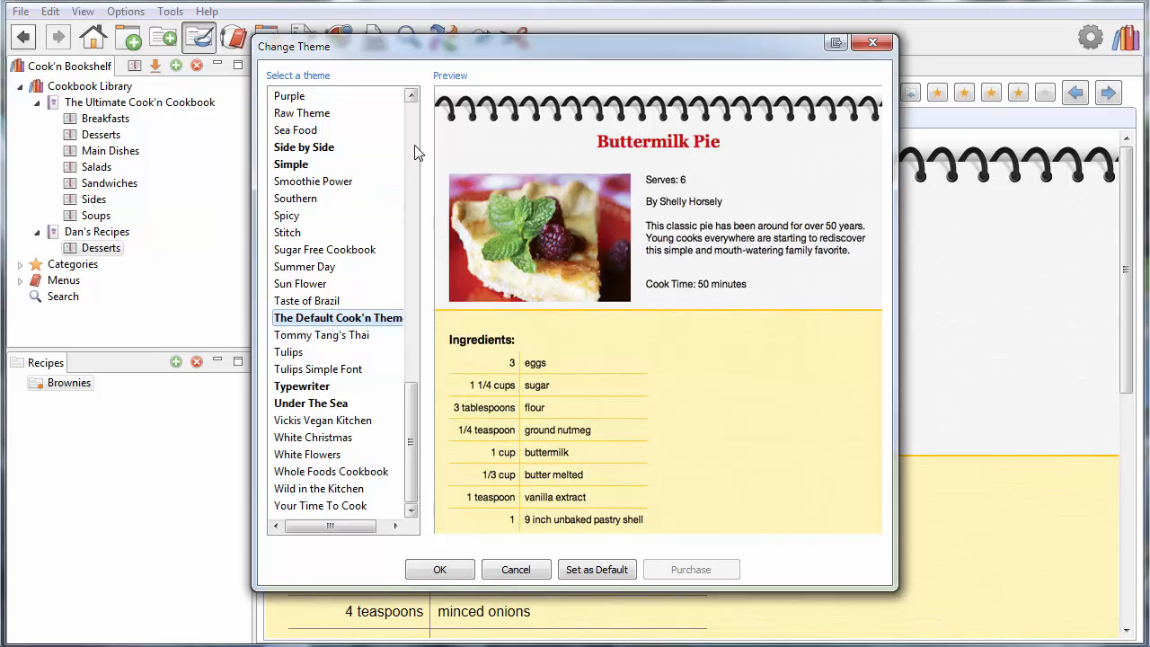
{"action": "left_click_drag", "start_coordinate": [414, 387], "coordinate": [415, 144]}
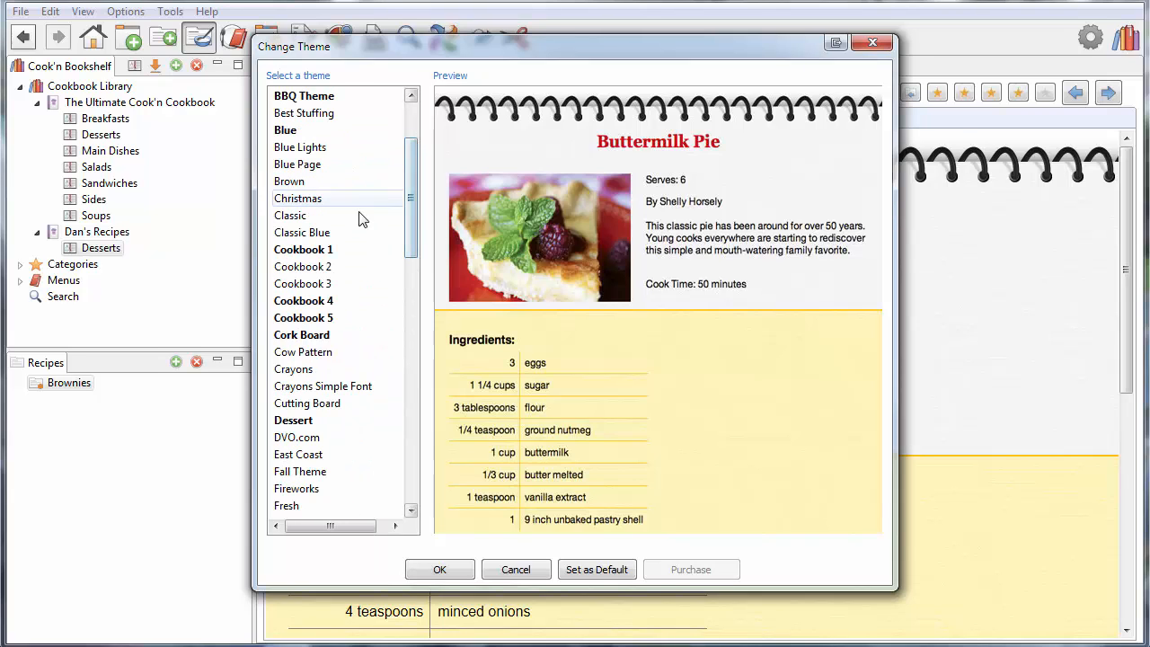
{"action": "left_click", "coordinate": [307, 338]}
{"action": "double_click", "coordinate": [307, 338]}
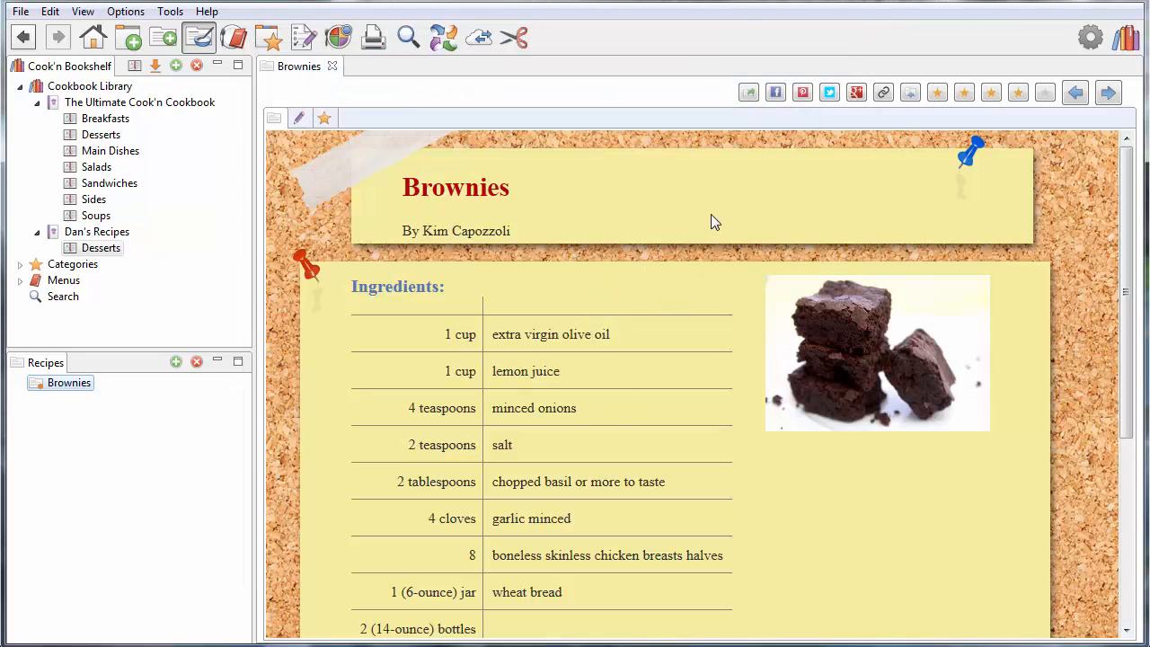
{"action": "scroll", "coordinate": [702, 265], "scroll_direction": "down", "scroll_amount": 5}
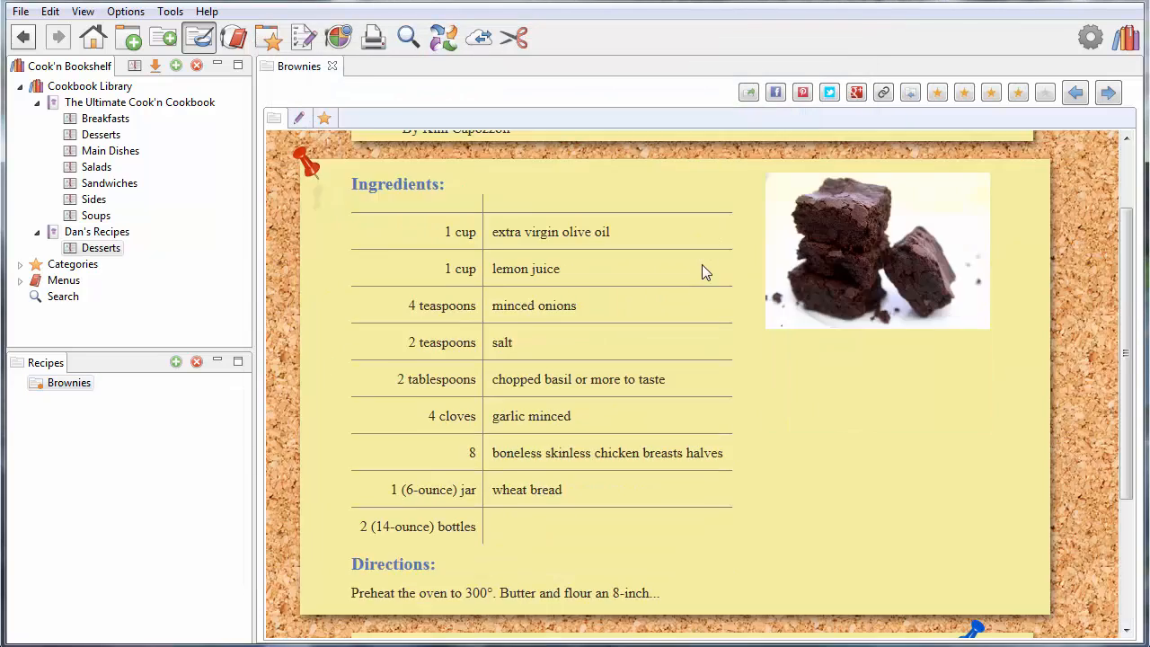
{"action": "scroll", "coordinate": [702, 265], "scroll_direction": "up", "scroll_amount": 5}
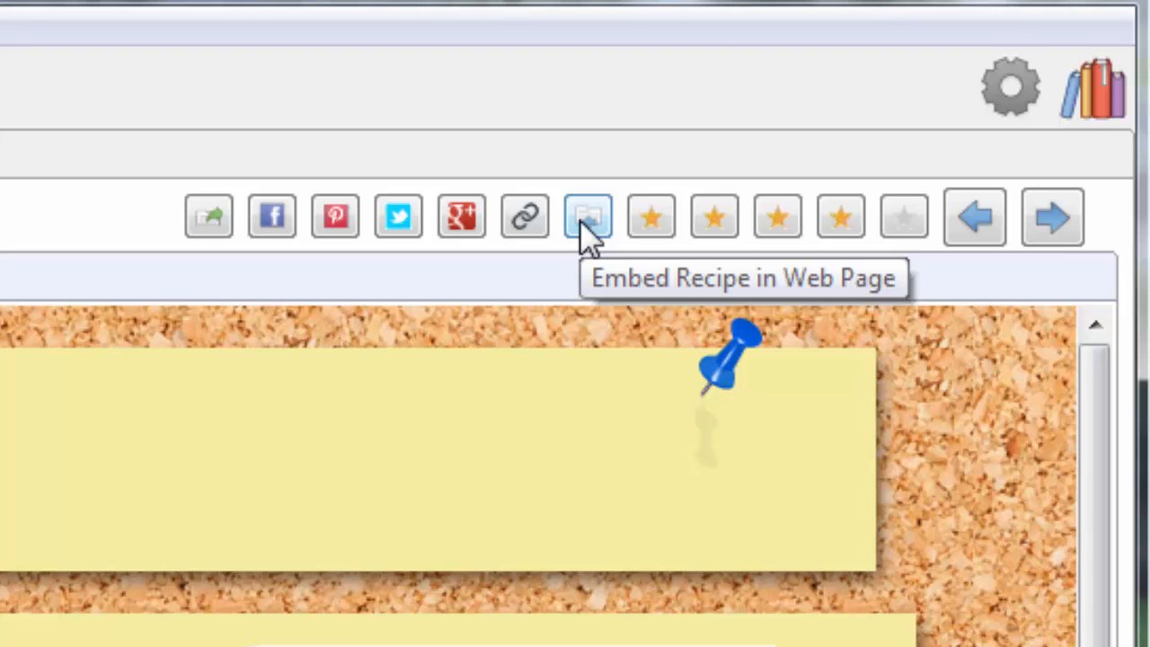
- Open The Ultimate Cook'n Cookbook and step from Apple Raisin Strata to Mixed Berry Breakfast Smoothie
{"action": "left_click", "coordinate": [1052, 218]}
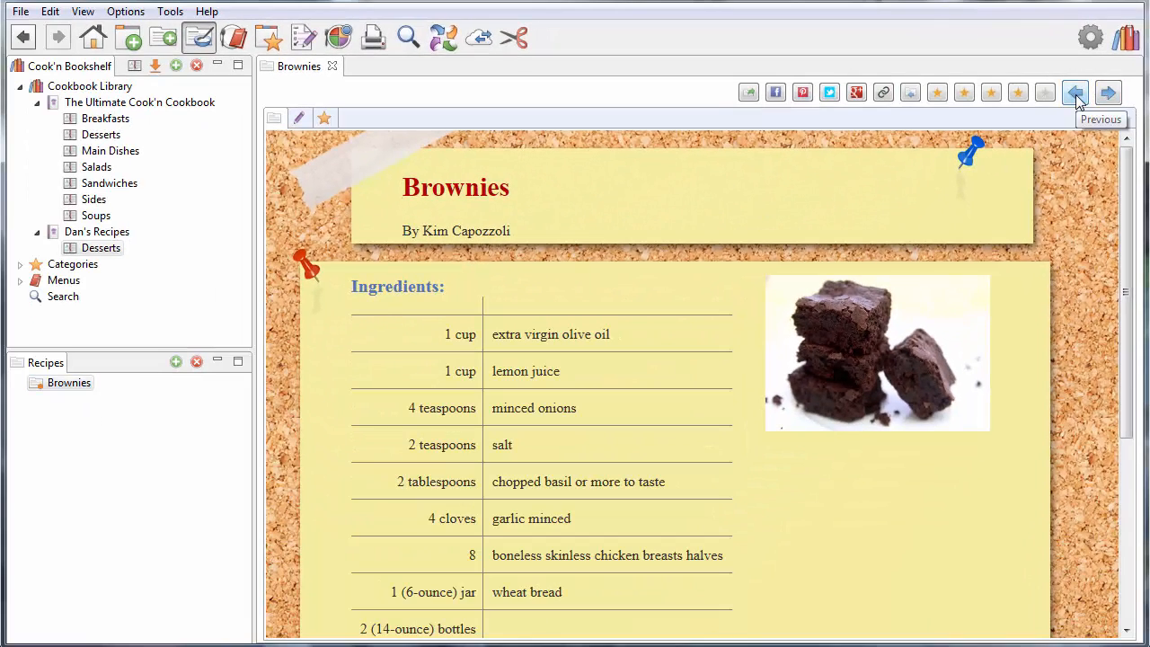
{"action": "left_click", "coordinate": [111, 103]}
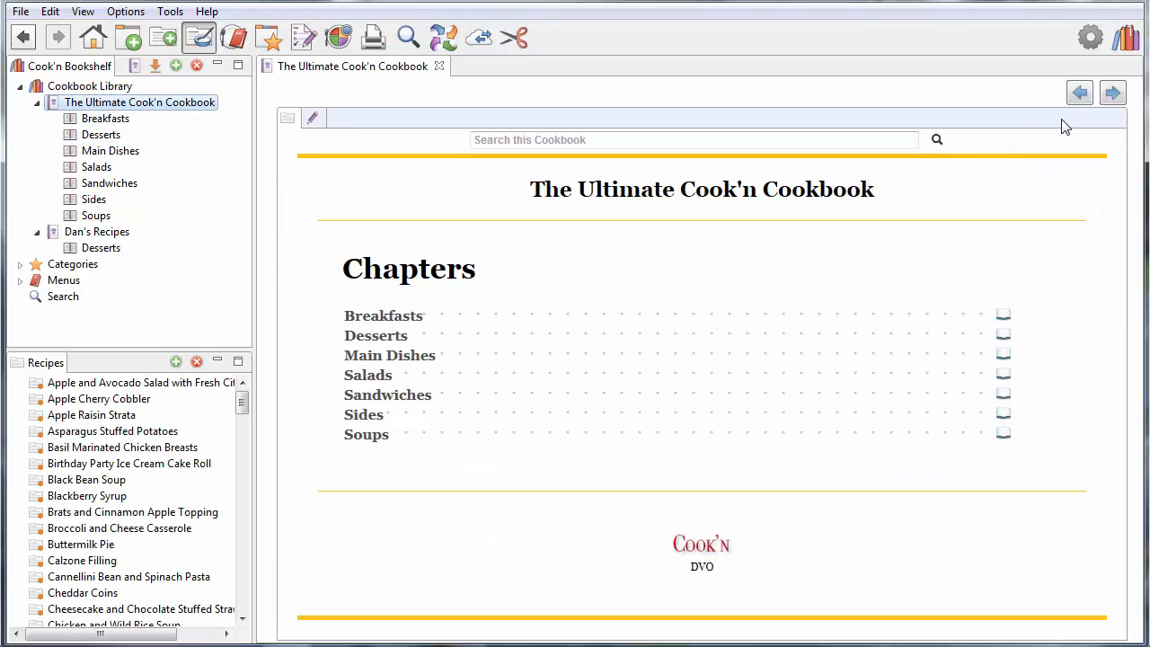
{"action": "left_click", "coordinate": [1113, 96]}
{"action": "left_click", "coordinate": [1113, 95]}
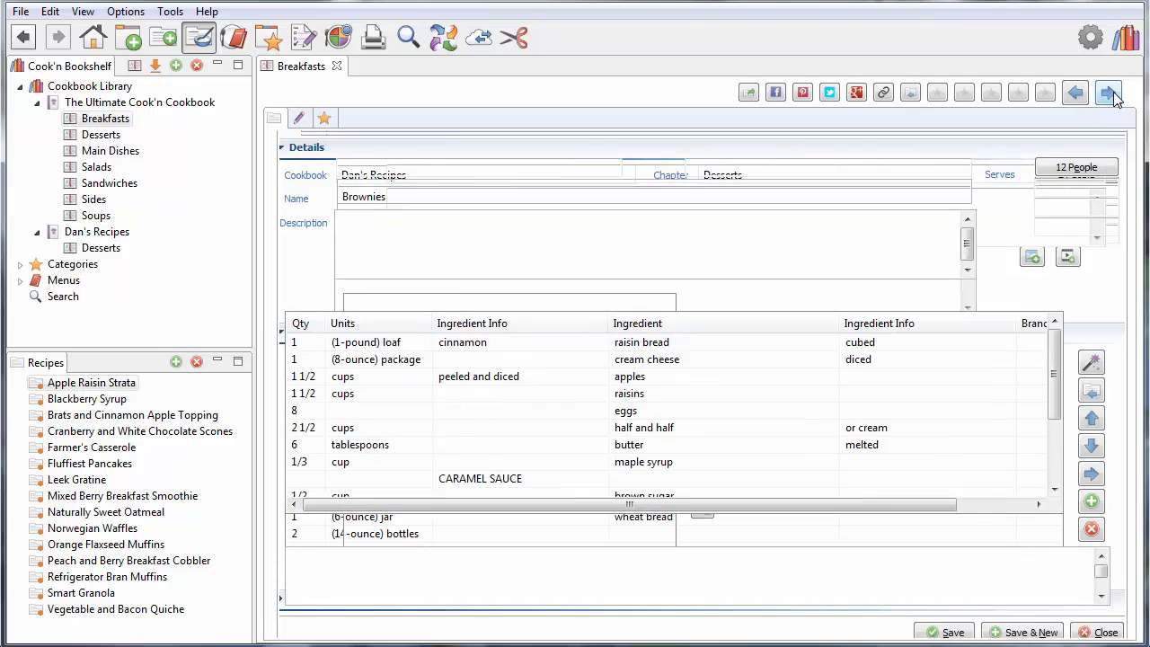
{"action": "left_click", "coordinate": [1113, 95]}
{"action": "left_click", "coordinate": [1114, 96]}
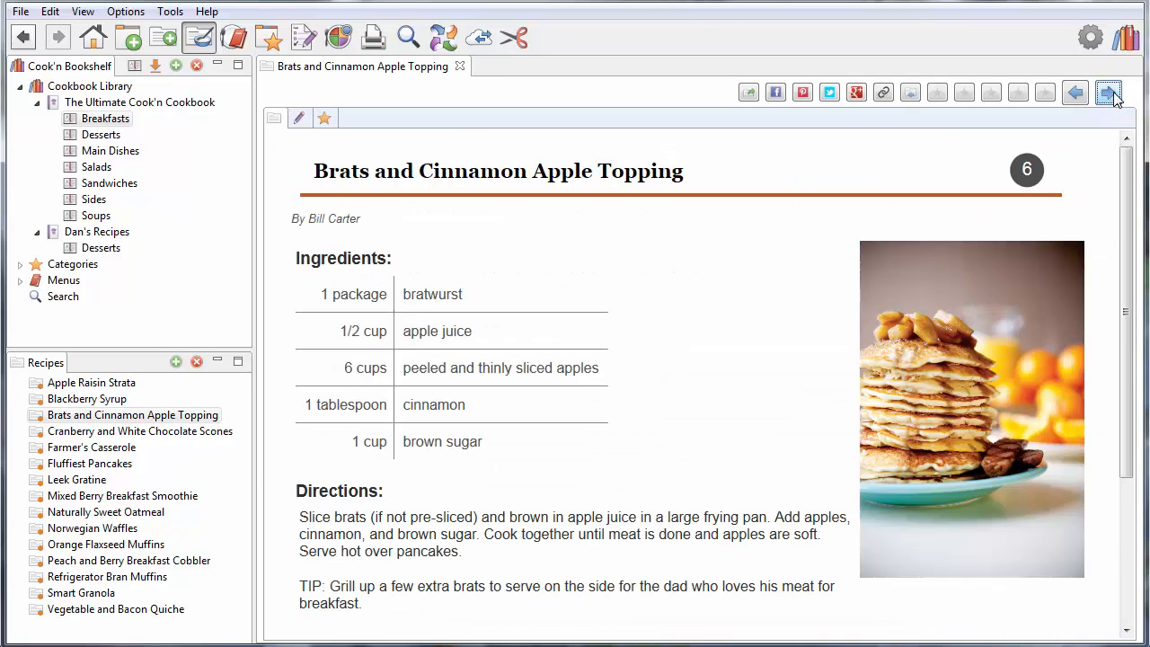
{"action": "left_click", "coordinate": [1113, 95]}
{"action": "left_click", "coordinate": [1114, 95]}
{"action": "left_click", "coordinate": [1113, 95]}
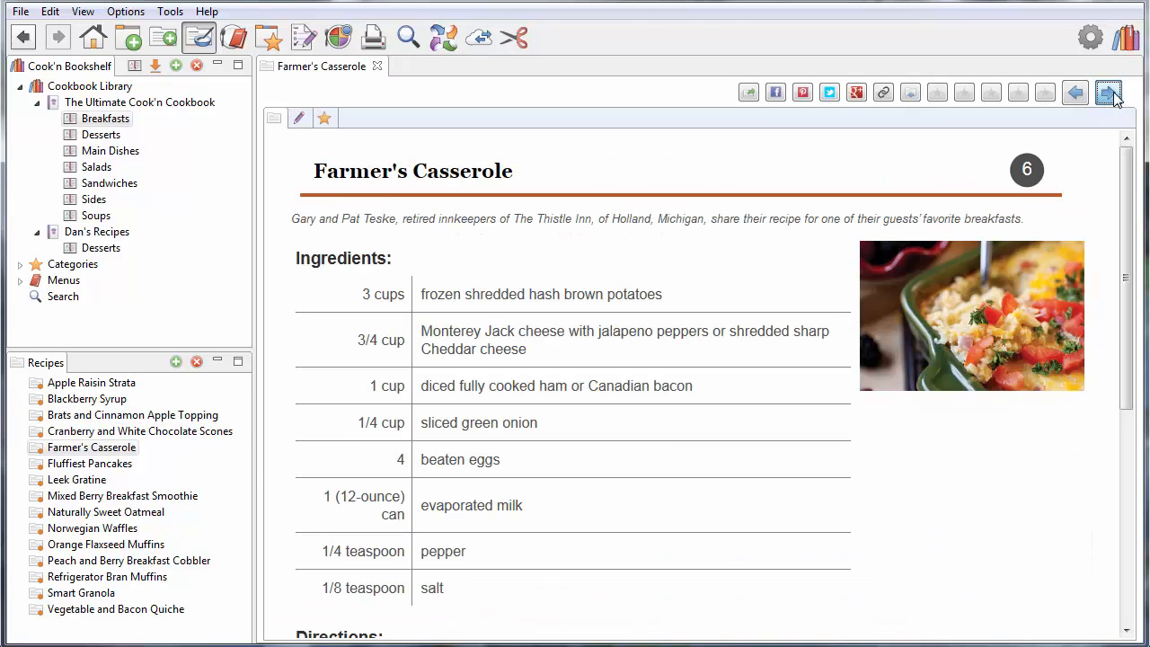
{"action": "left_click", "coordinate": [1114, 95]}
{"action": "left_click", "coordinate": [1114, 95]}
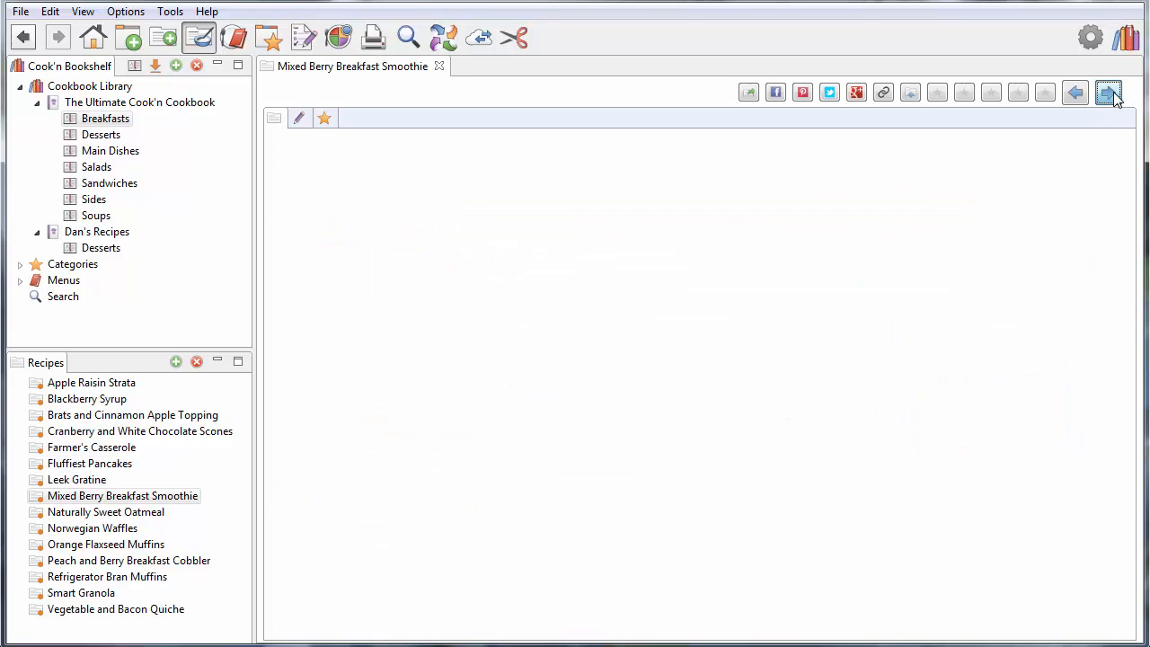